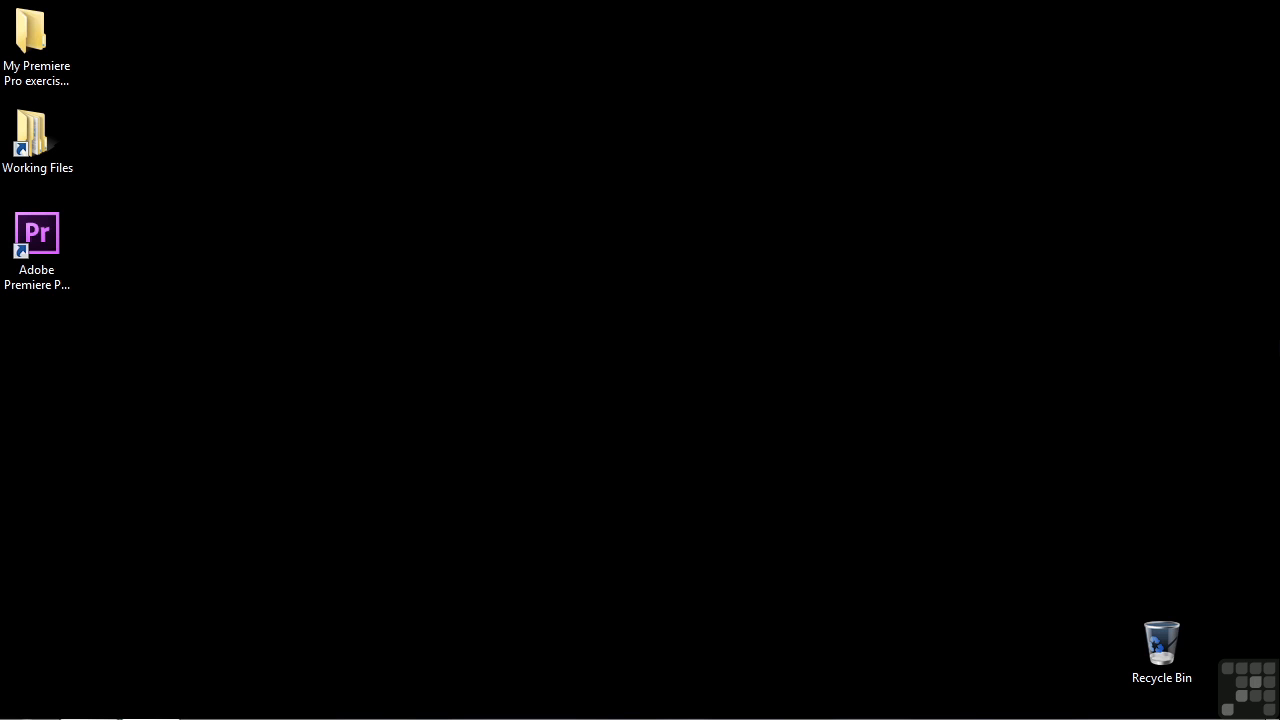
- Open the project 1703-adjust audio effect controls panel.prproj from the projects folder in Working Files
double_click(32, 135)
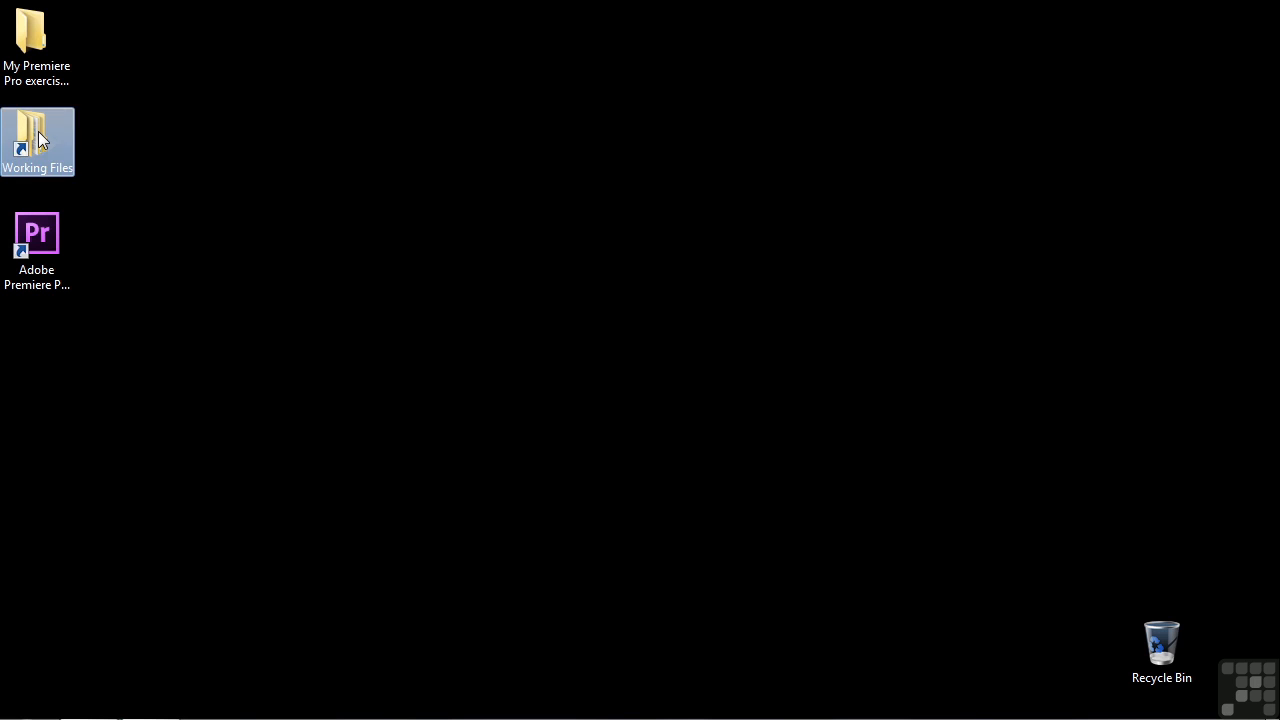
double_click(298, 352)
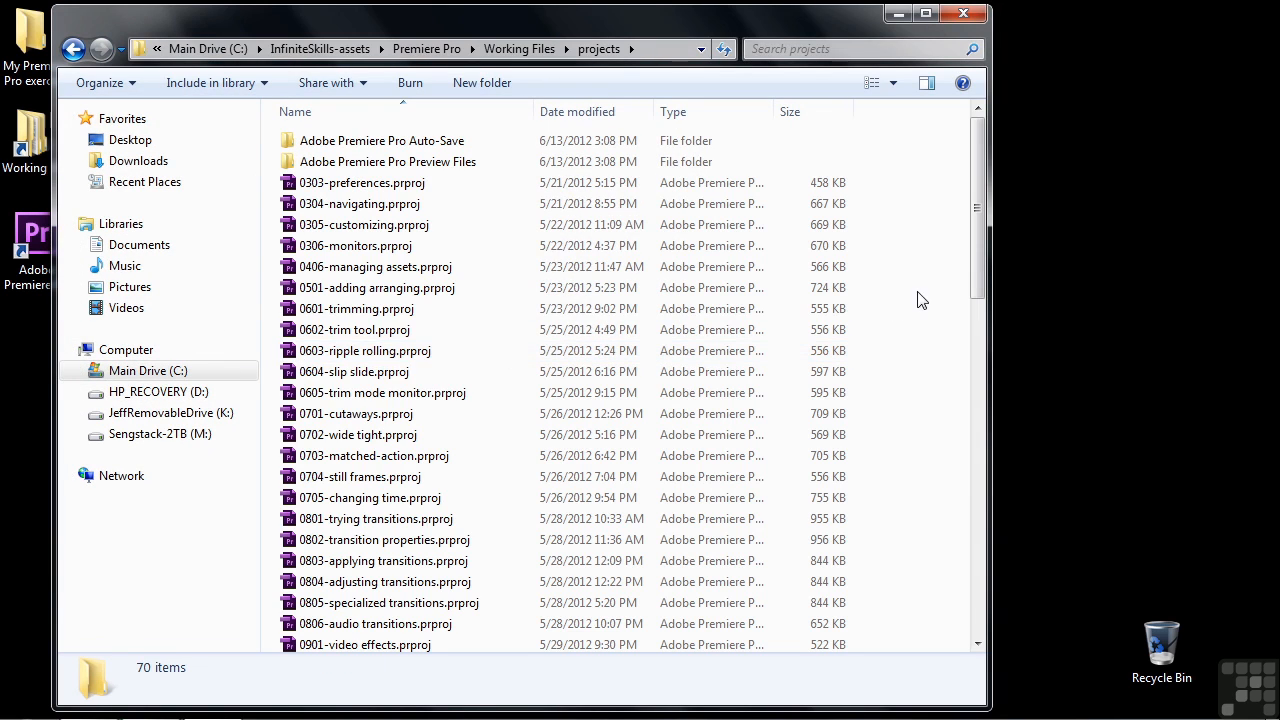
scroll(920, 294, down, 15)
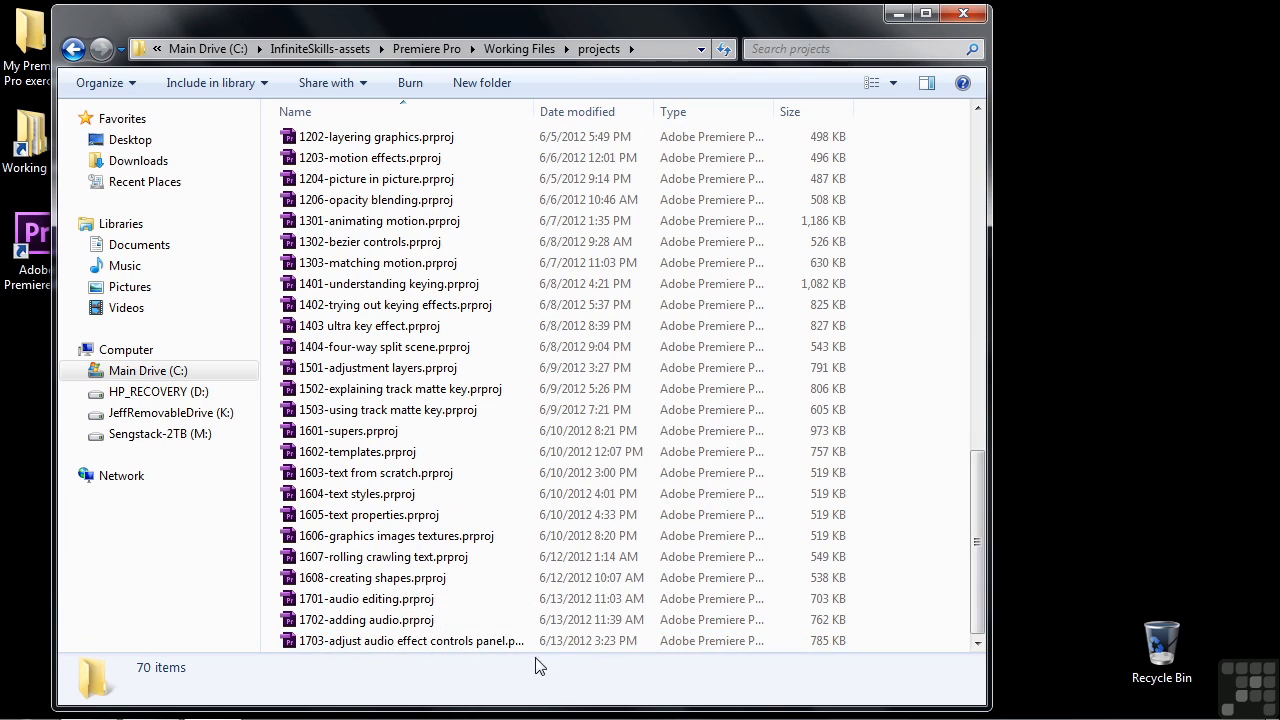
double_click(345, 644)
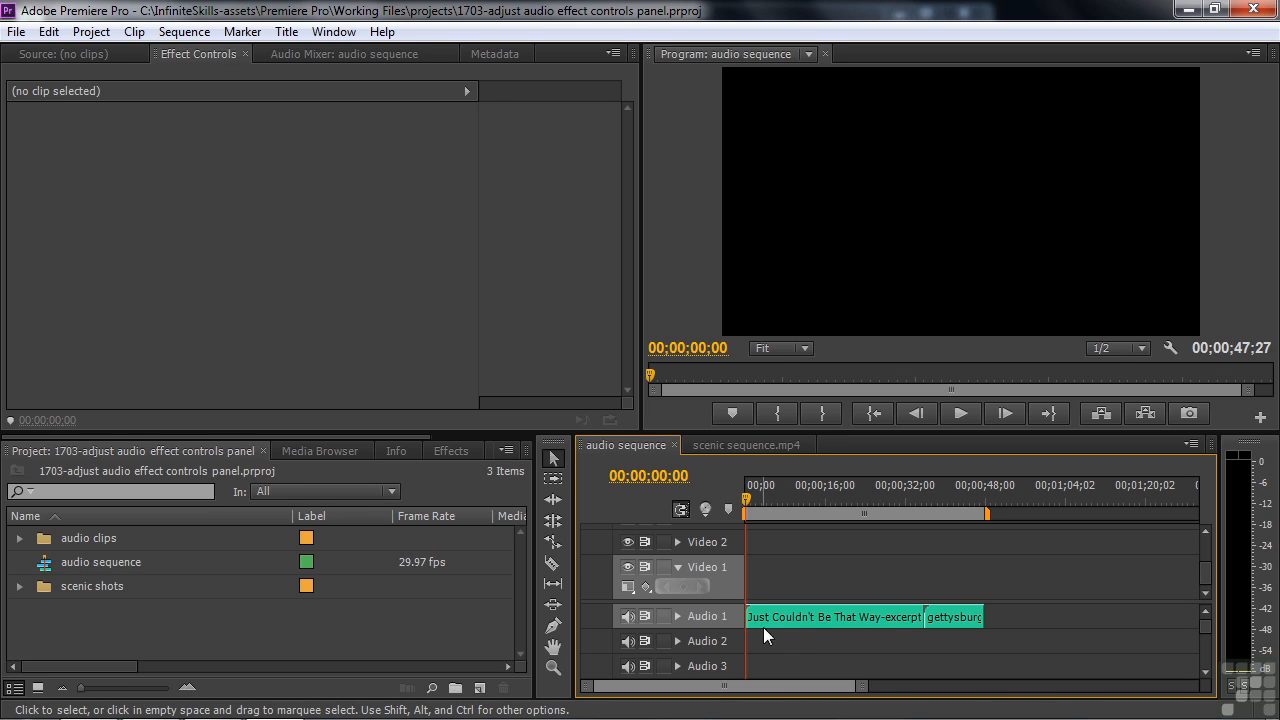
- Compare the audio effects available for the stereo, gettysburg and 5.1 clips, including the Channel Volume settings of the 5.1 clip
click(790, 618)
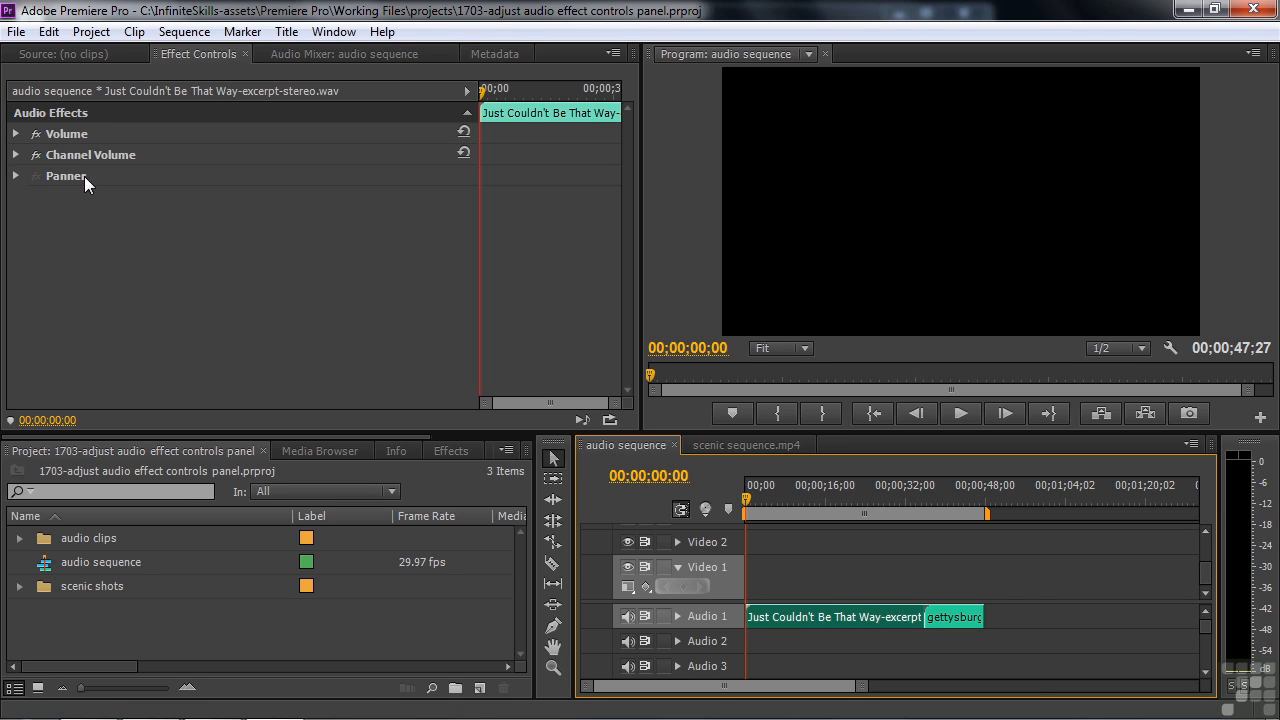
click(949, 614)
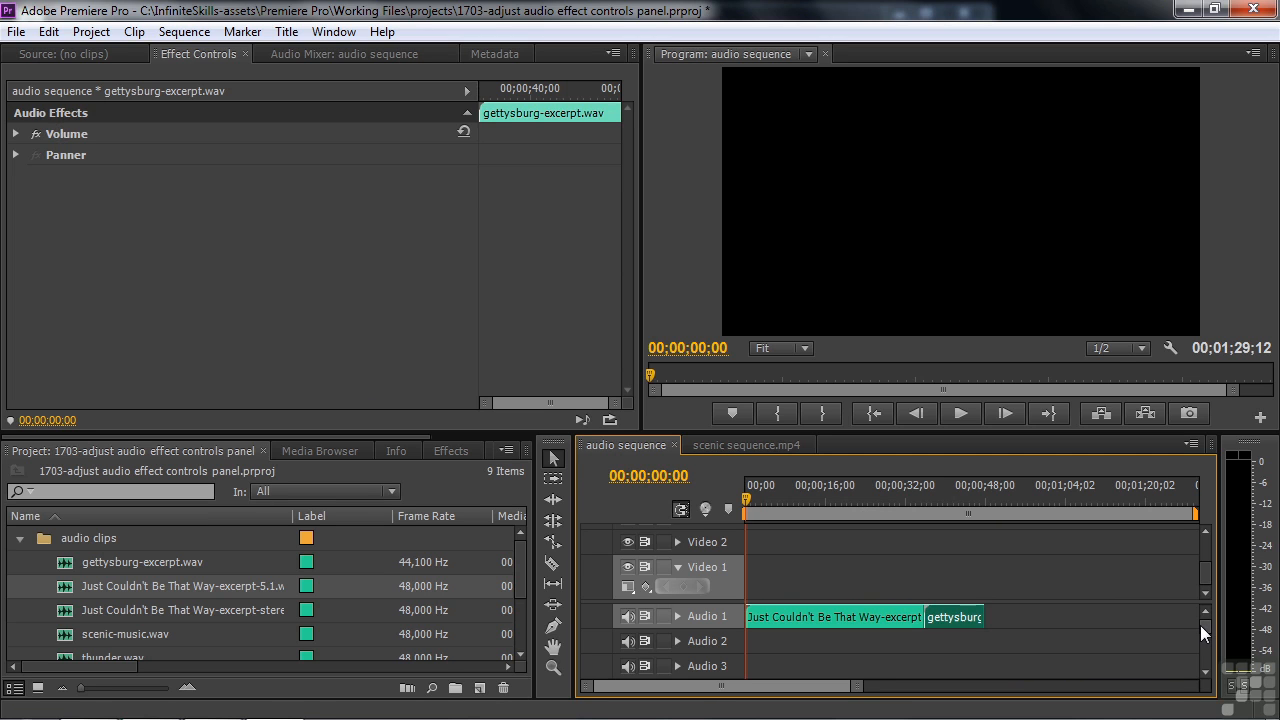
drag(1201, 625, 1201, 637)
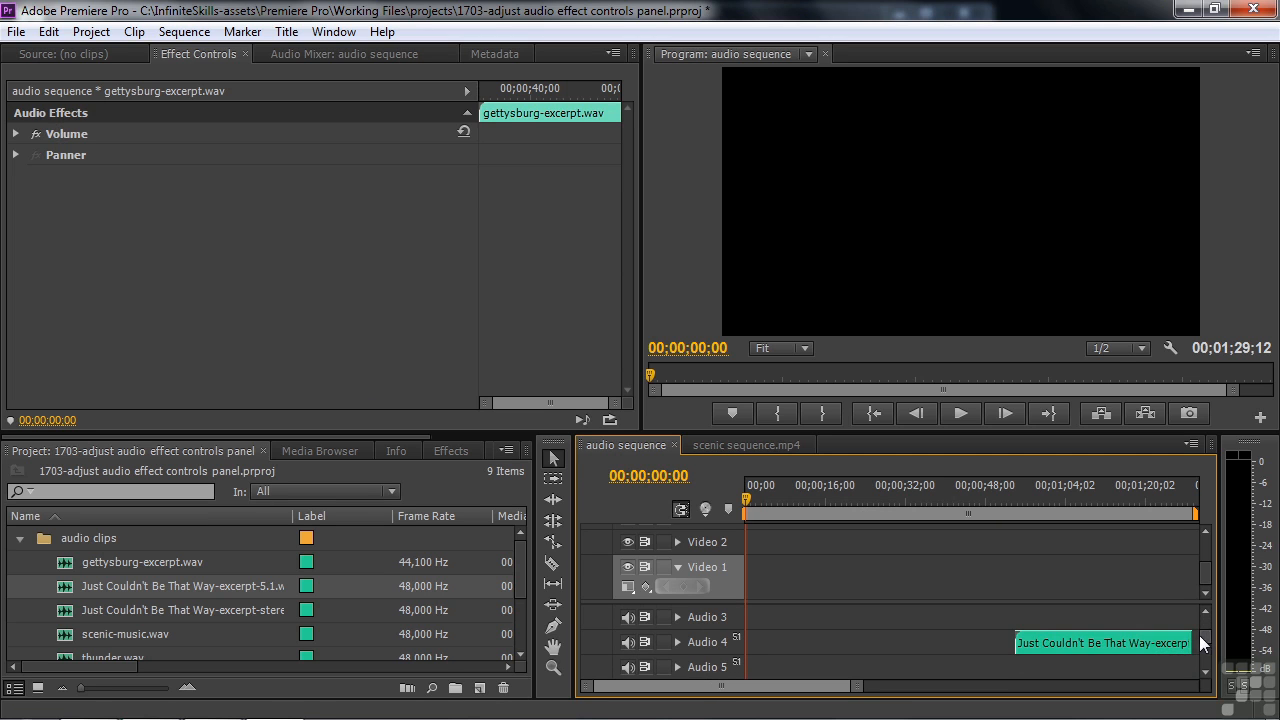
click(1162, 643)
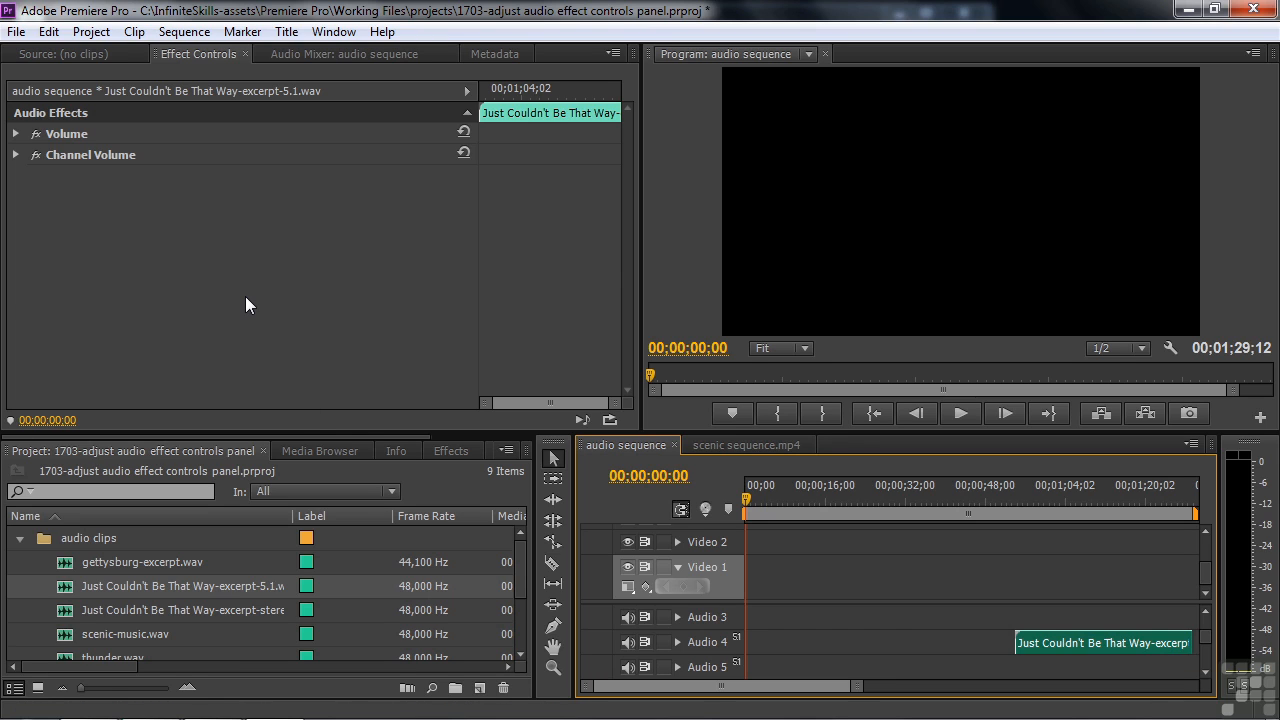
click(16, 155)
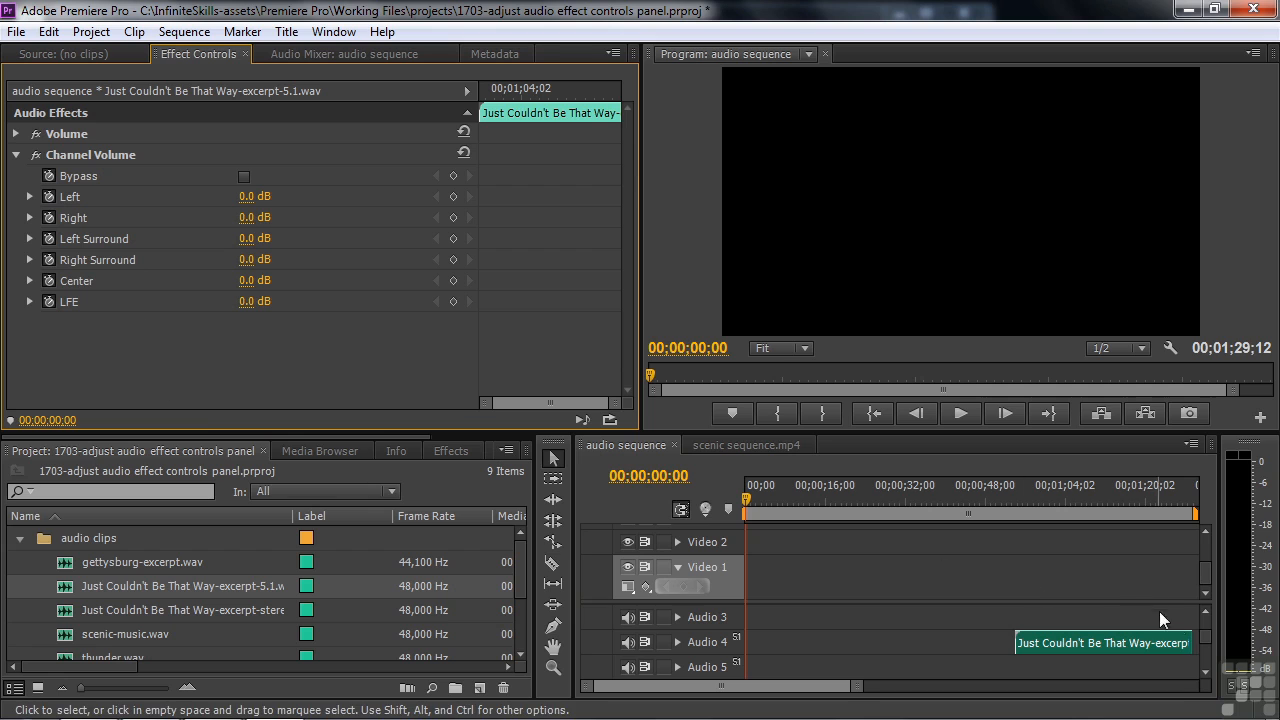
- Select the stereo music clip on Audio 1 and play its opening seconds while watching the audio meters
drag(1203, 639, 1204, 623)
click(816, 615)
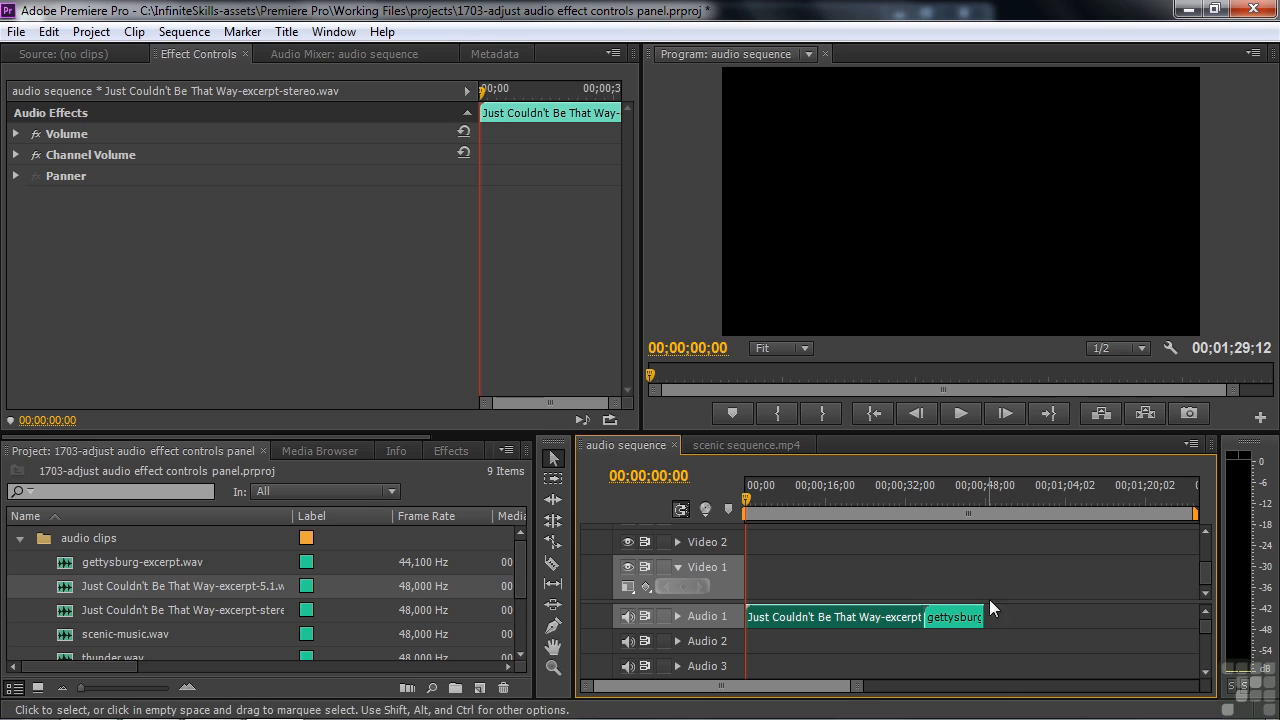
key(space)
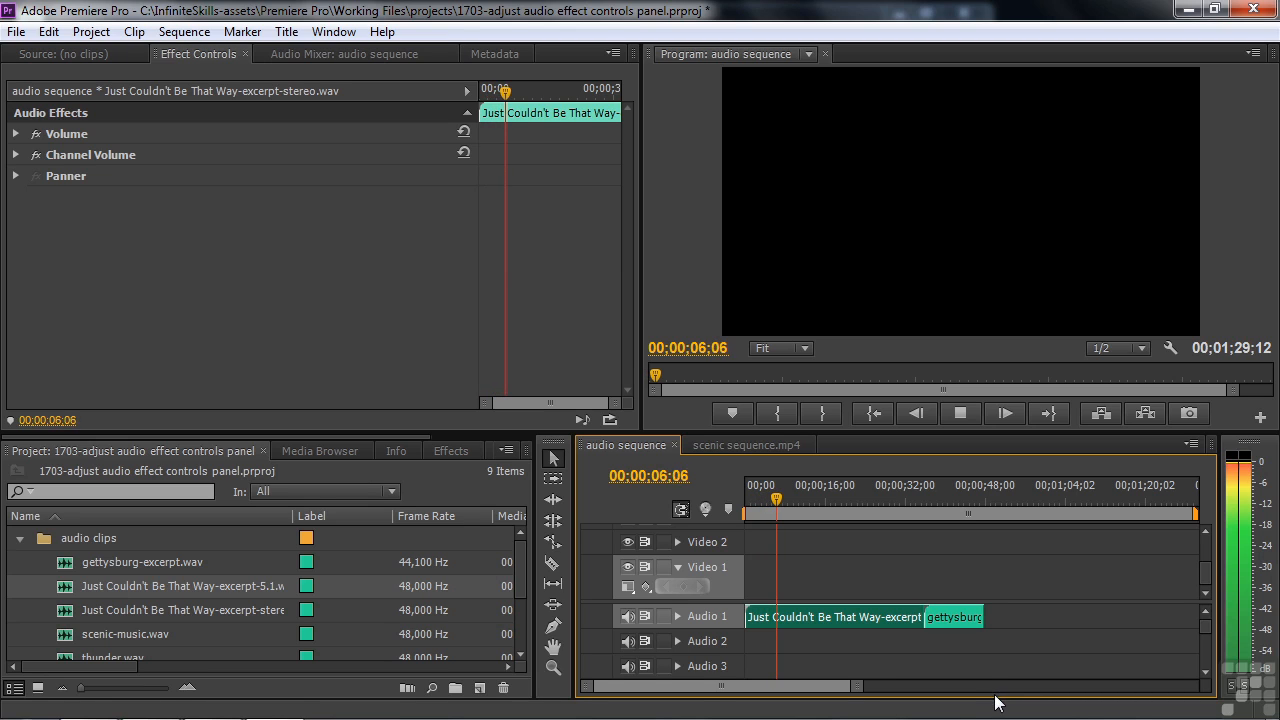
key(space)
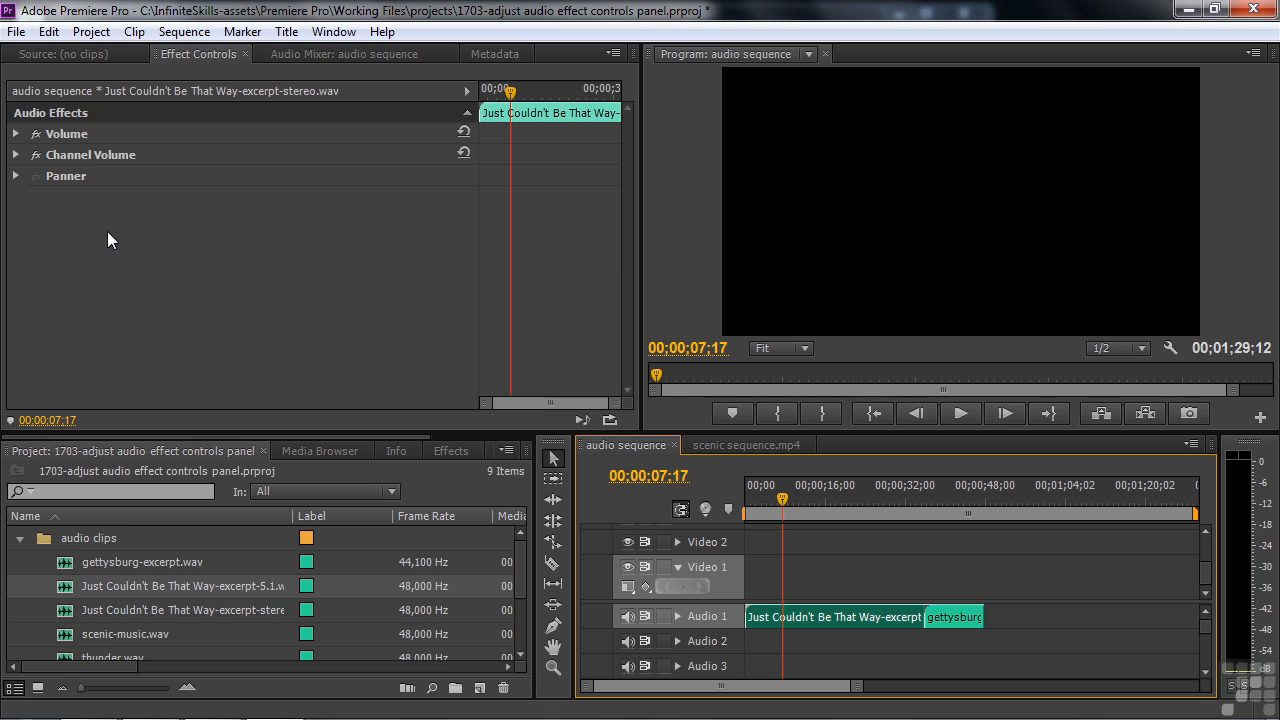
- Lower the stereo clip's Volume Level to -12.9 dB at 00;00;07;17 and play back the quieter audio
click(16, 134)
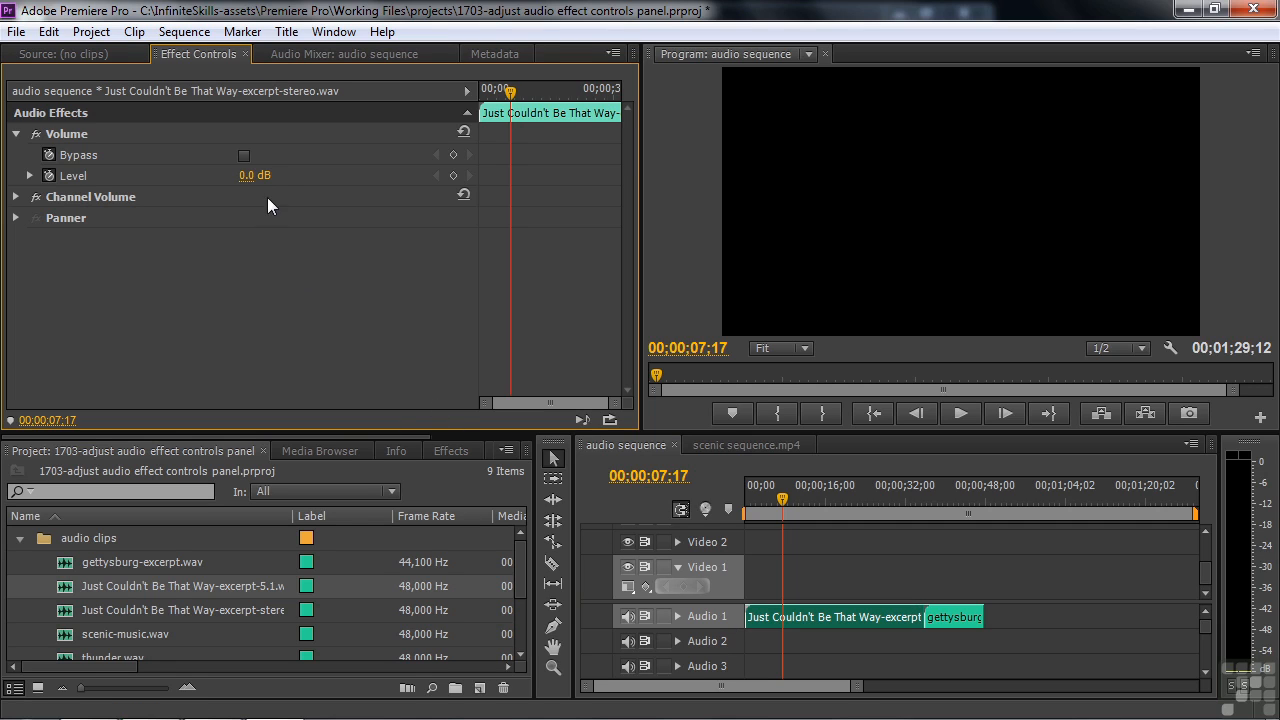
mouse_move(251, 175)
mouse_down()
mouse_move(190, 175)
mouse_move(265, 177)
mouse_up()
key(space)
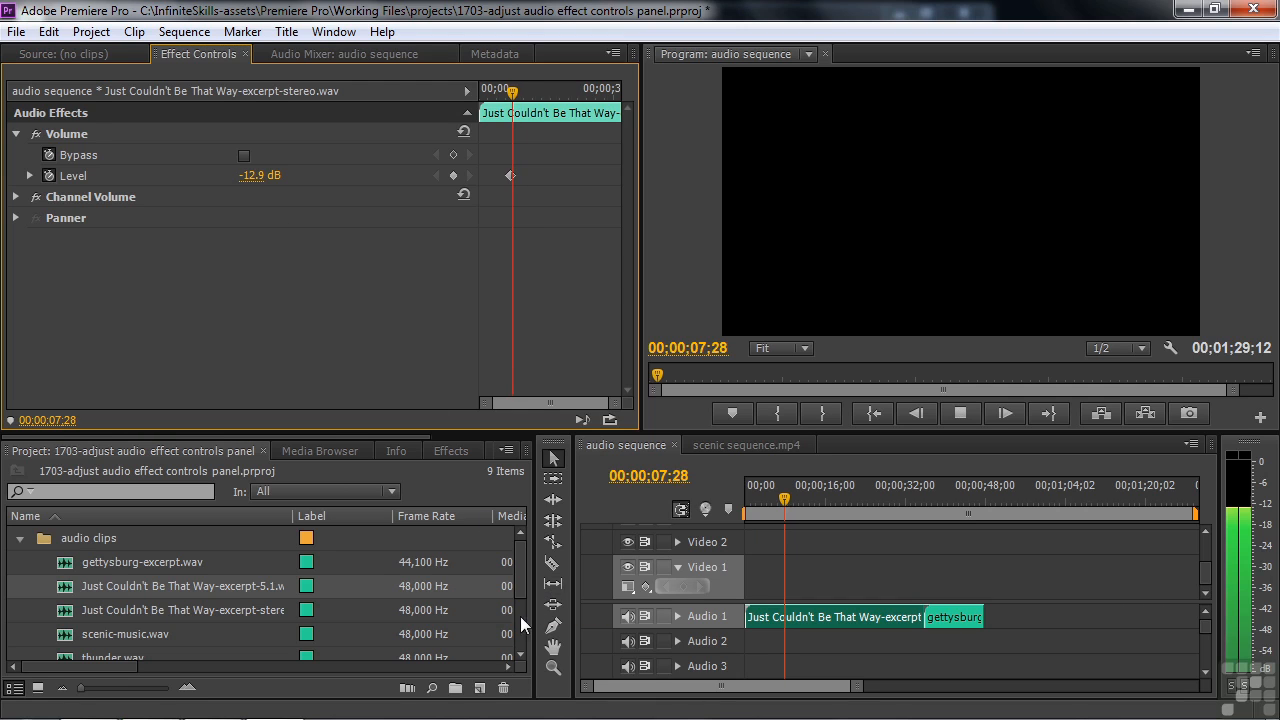
key(space)
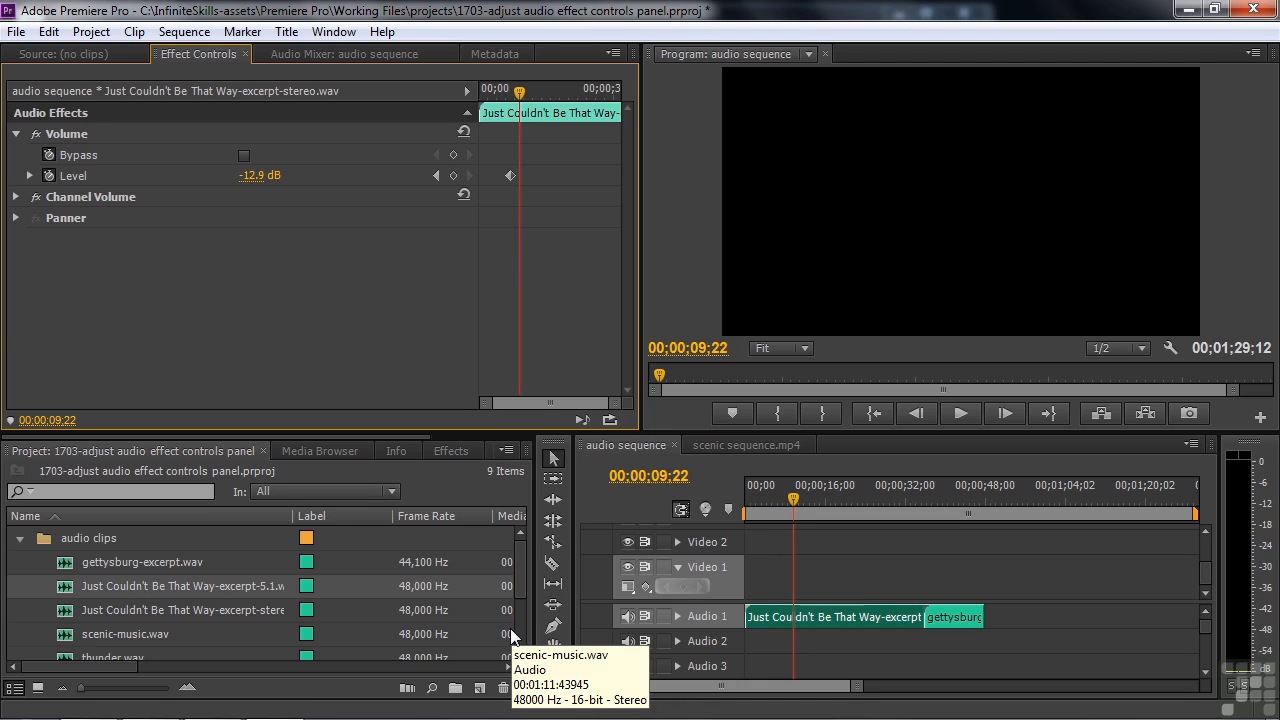
- Lower the stereo clip's Volume Level to about -19 dB at 00;00;09;22 using its slider, and replay from the first keyframe
click(30, 176)
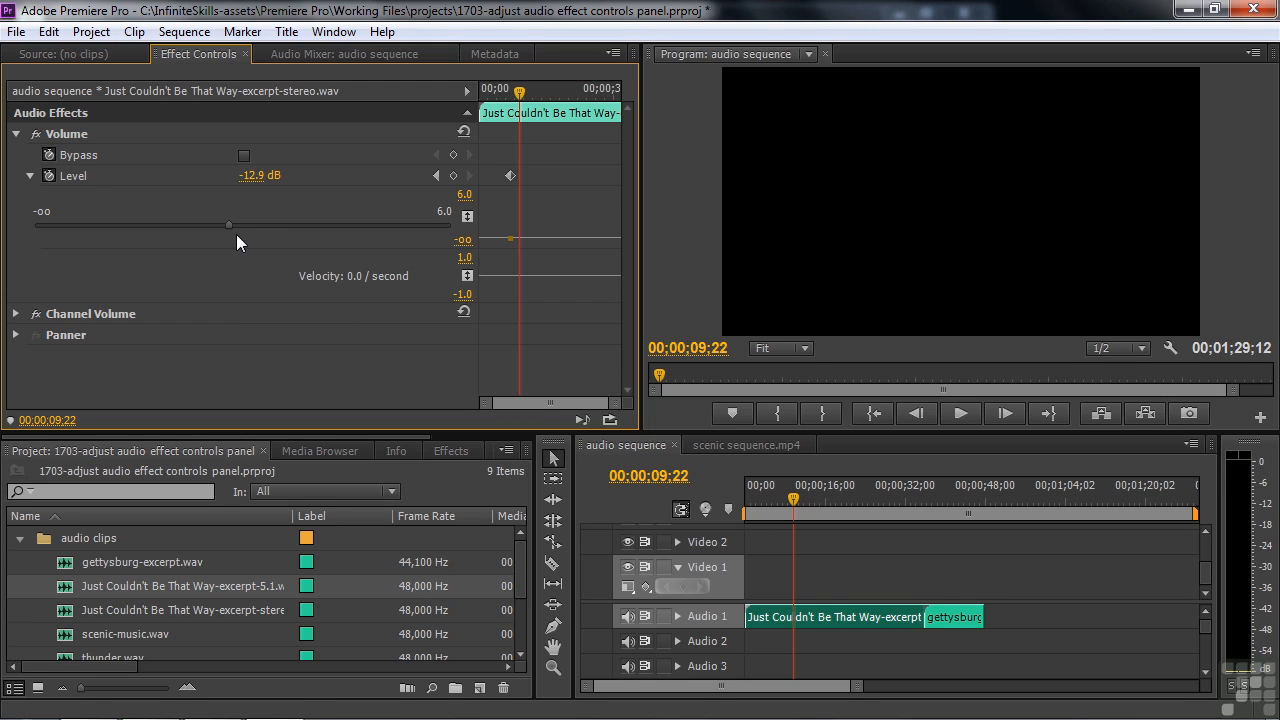
drag(228, 224, 188, 229)
drag(520, 91, 510, 91)
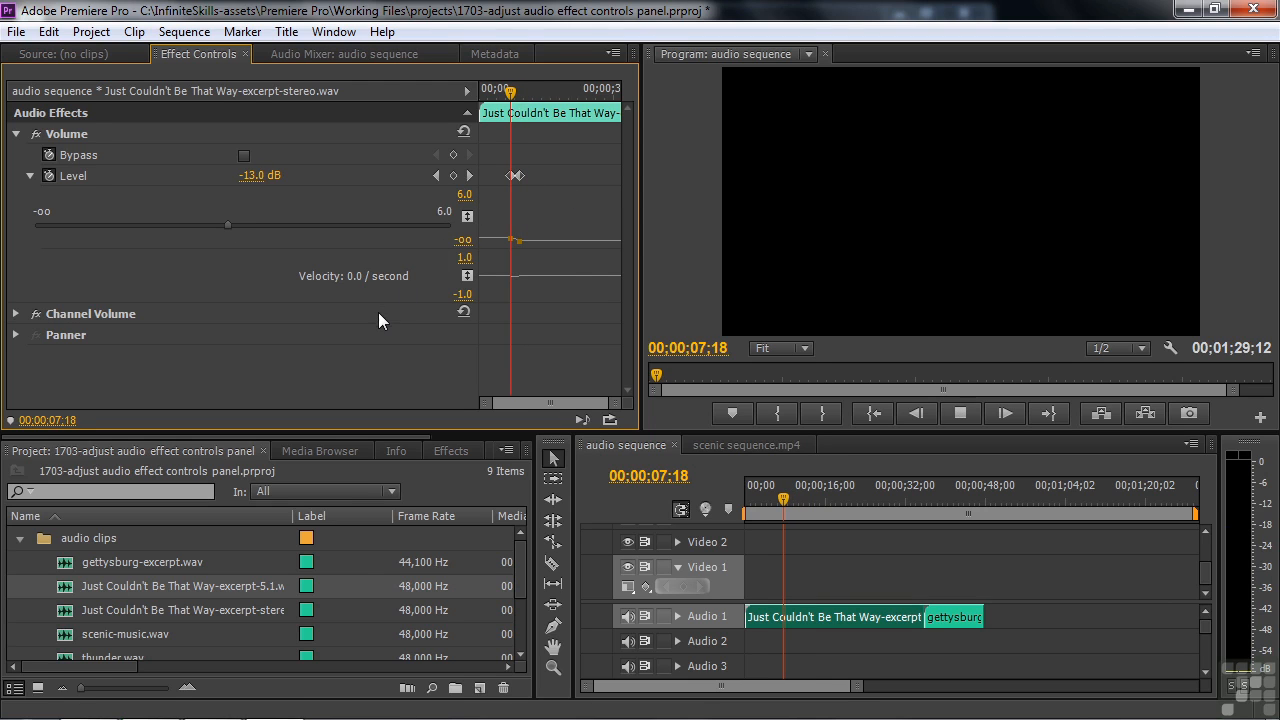
key(space)
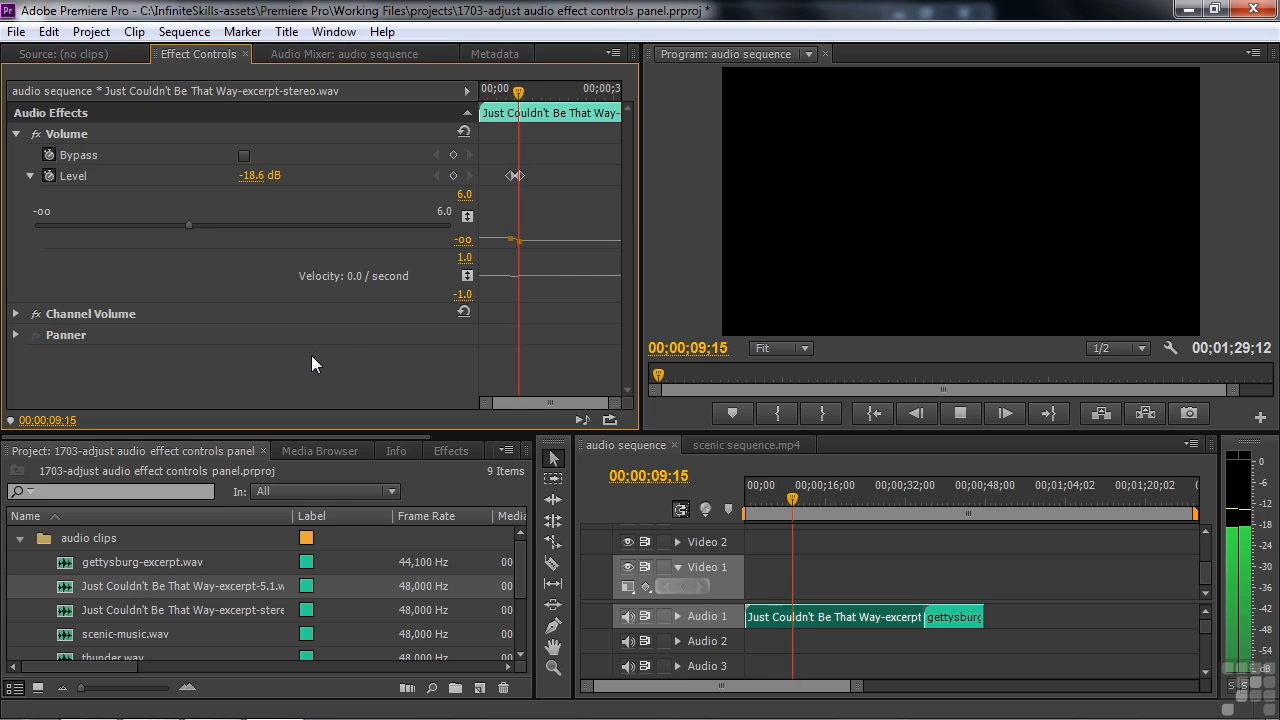
- Raise the stereo clip's Volume Level to -1.4 dB around 00;00;12;00 and play back the result
drag(185, 225, 338, 260)
key(space)
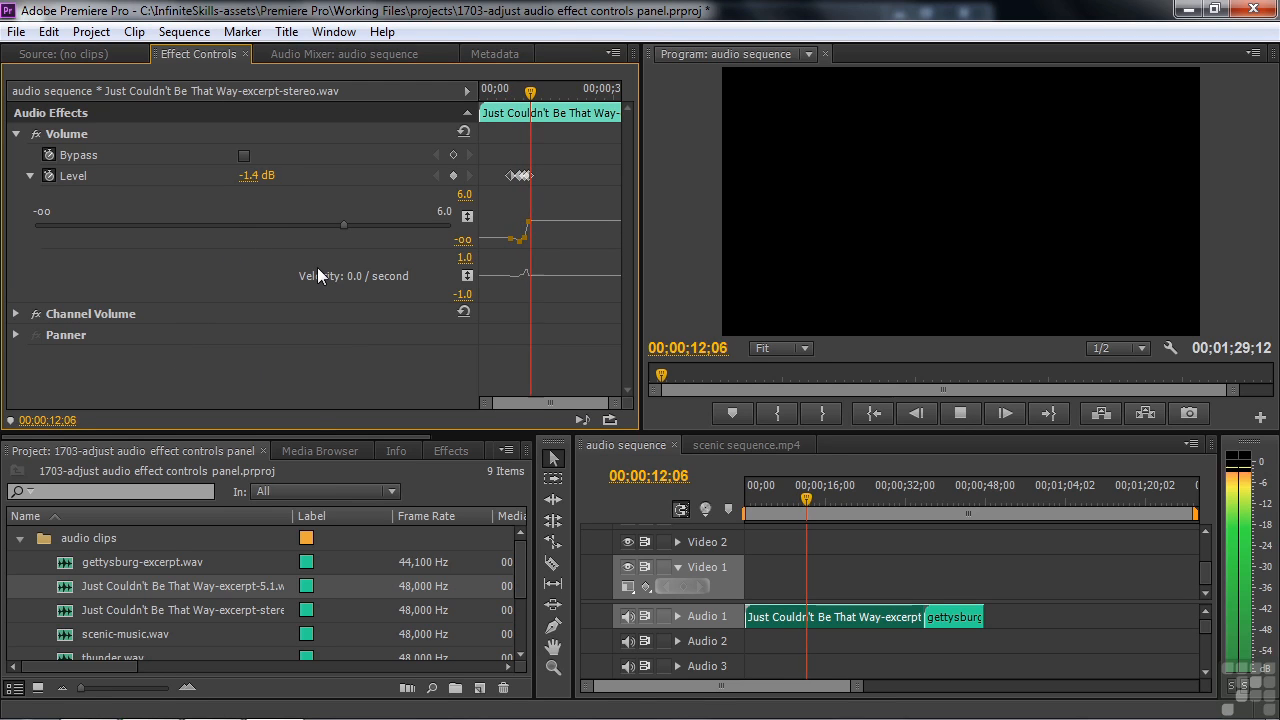
key(space)
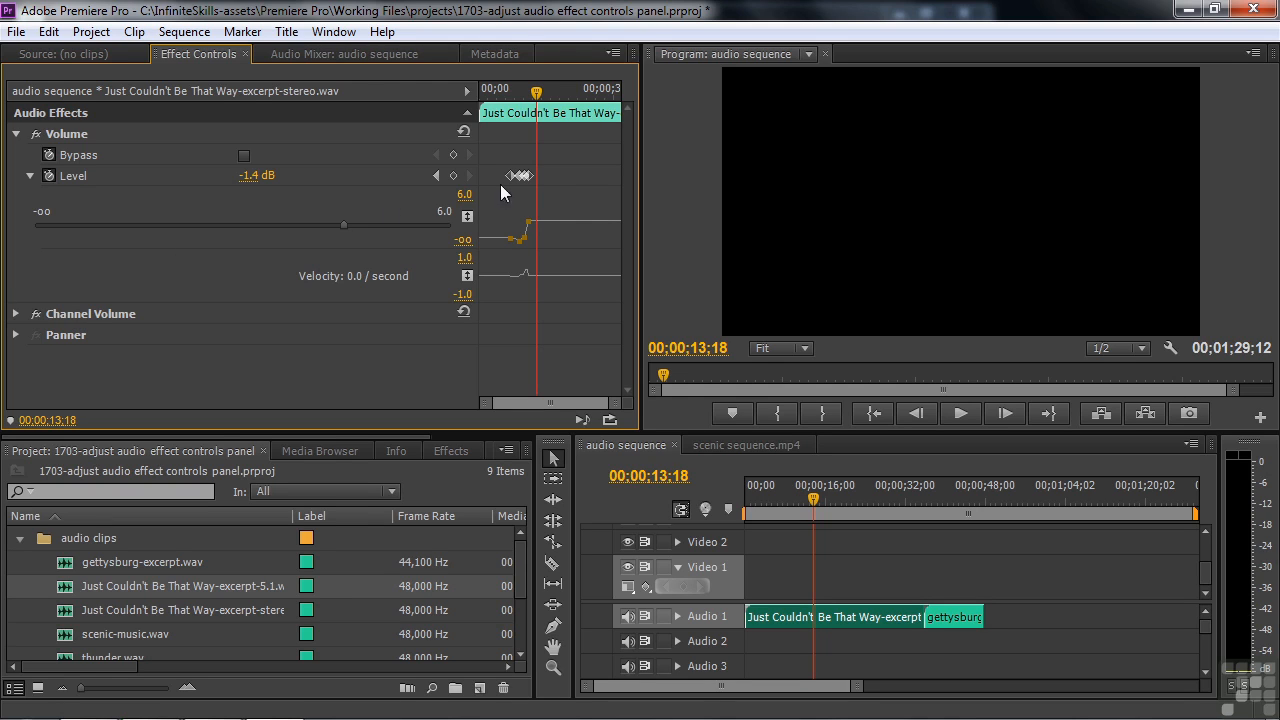
- Delete all Volume Level keyframes on the stereo clip and set the Level to -10.3 dB at 00;00;13;18
drag(548, 188, 488, 152)
key(Delete)
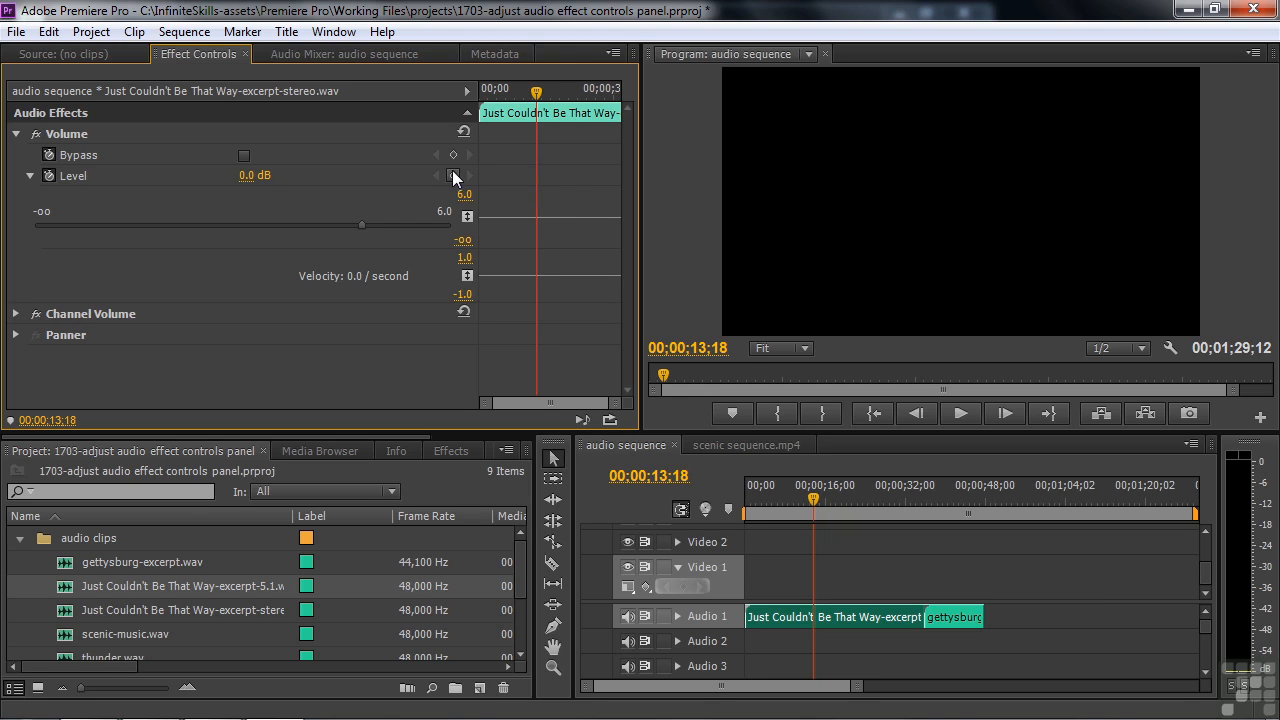
drag(361, 225, 251, 226)
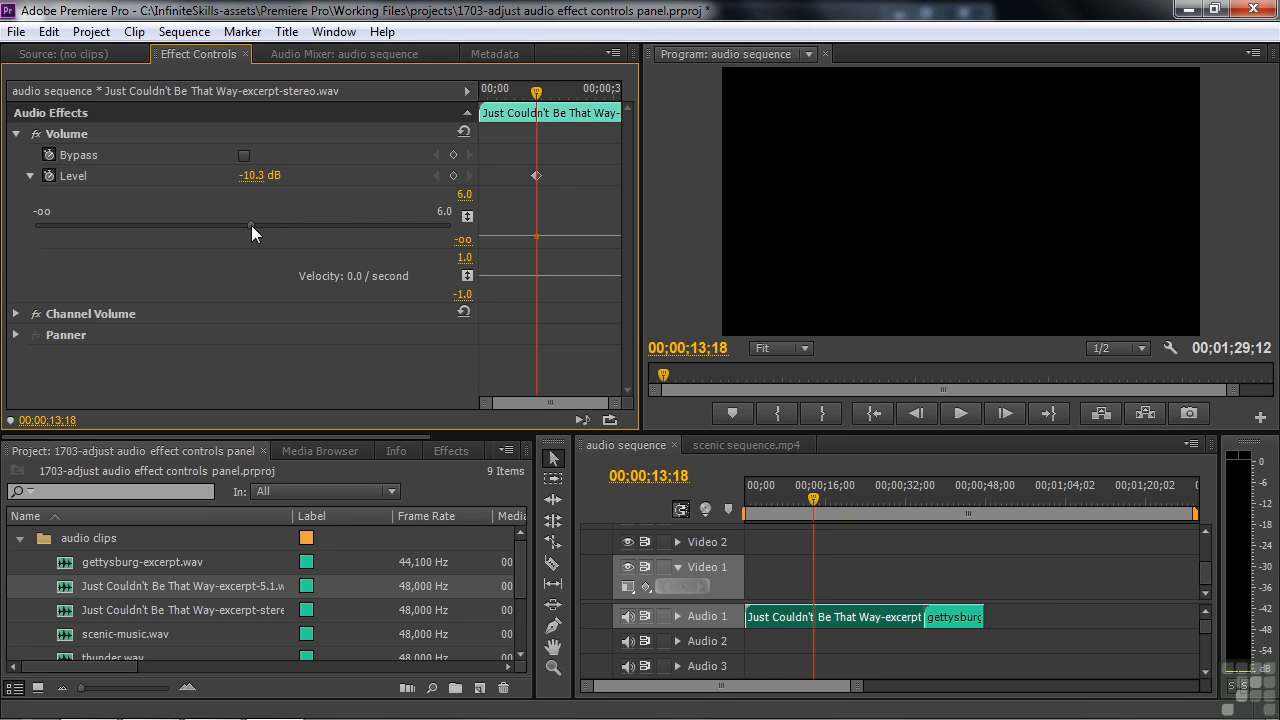
- Lower the Left level in Channel Volume to -26.6 dB at 00;00;13;18 and play back the unbalanced channels
click(16, 314)
scroll(628, 367, down, 2)
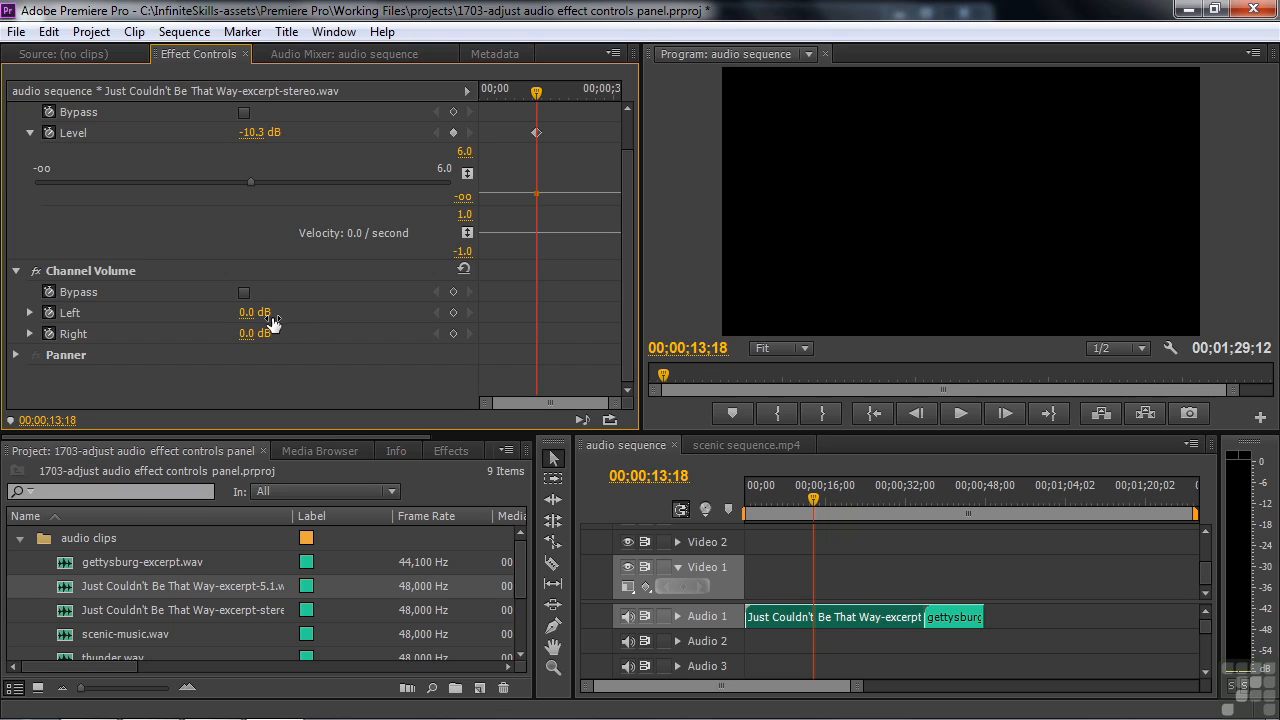
drag(248, 320, 263, 318)
key(space)
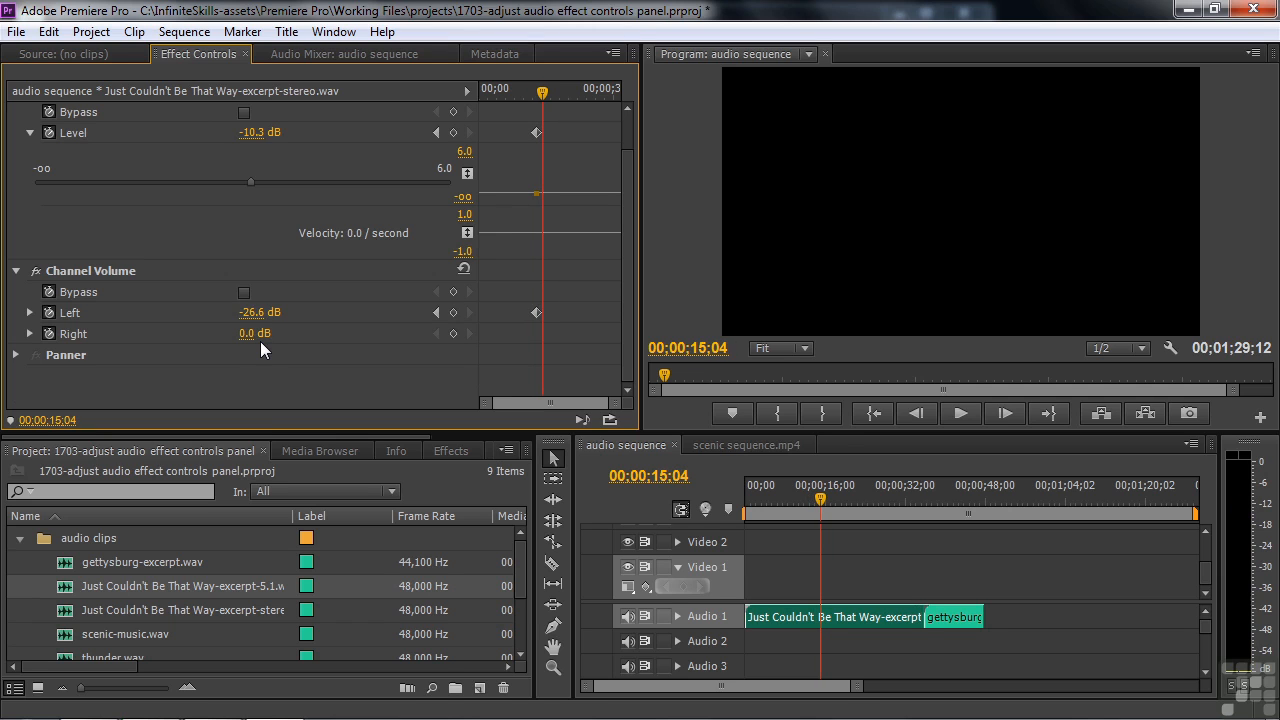
key(space)
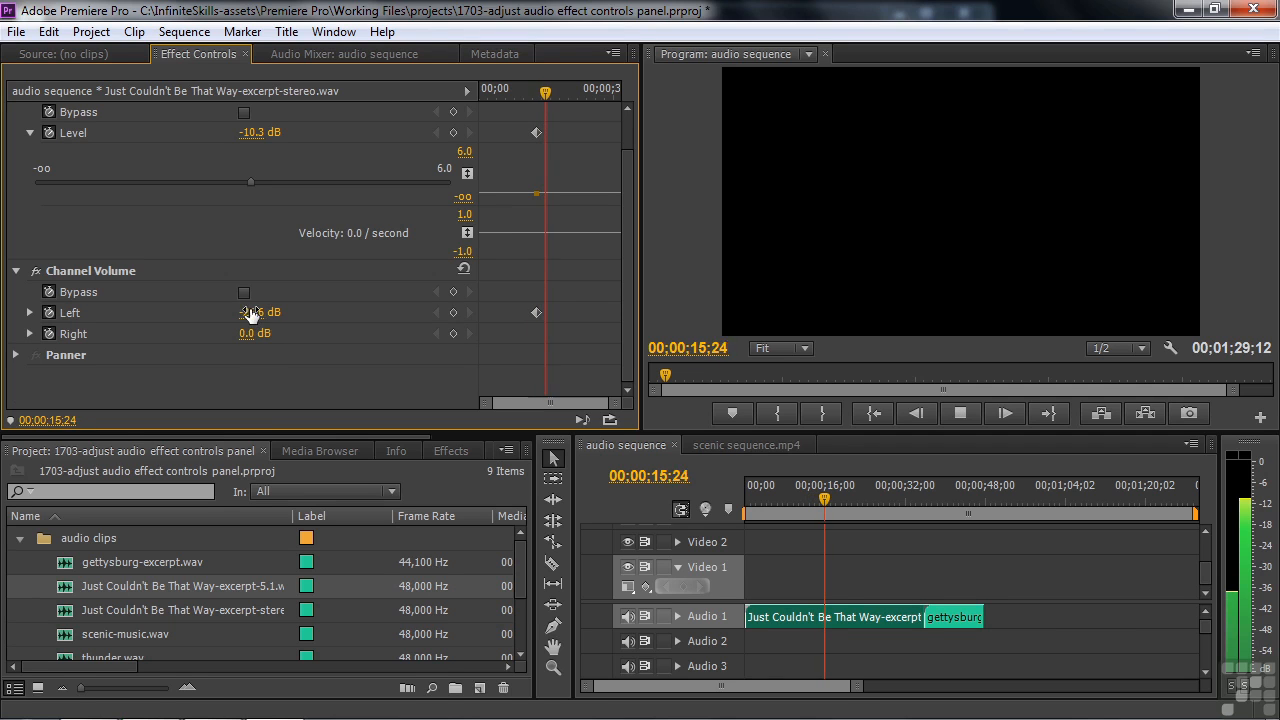
key(space)
- Set the Left and Right levels in Channel Volume to 0.0 dB at 00;00;18;29
mouse_move(252, 313)
mouse_down()
mouse_move(276, 313)
mouse_move(228, 336)
mouse_move(180, 336)
mouse_move(245, 336)
mouse_up()
key(space)
key(space)
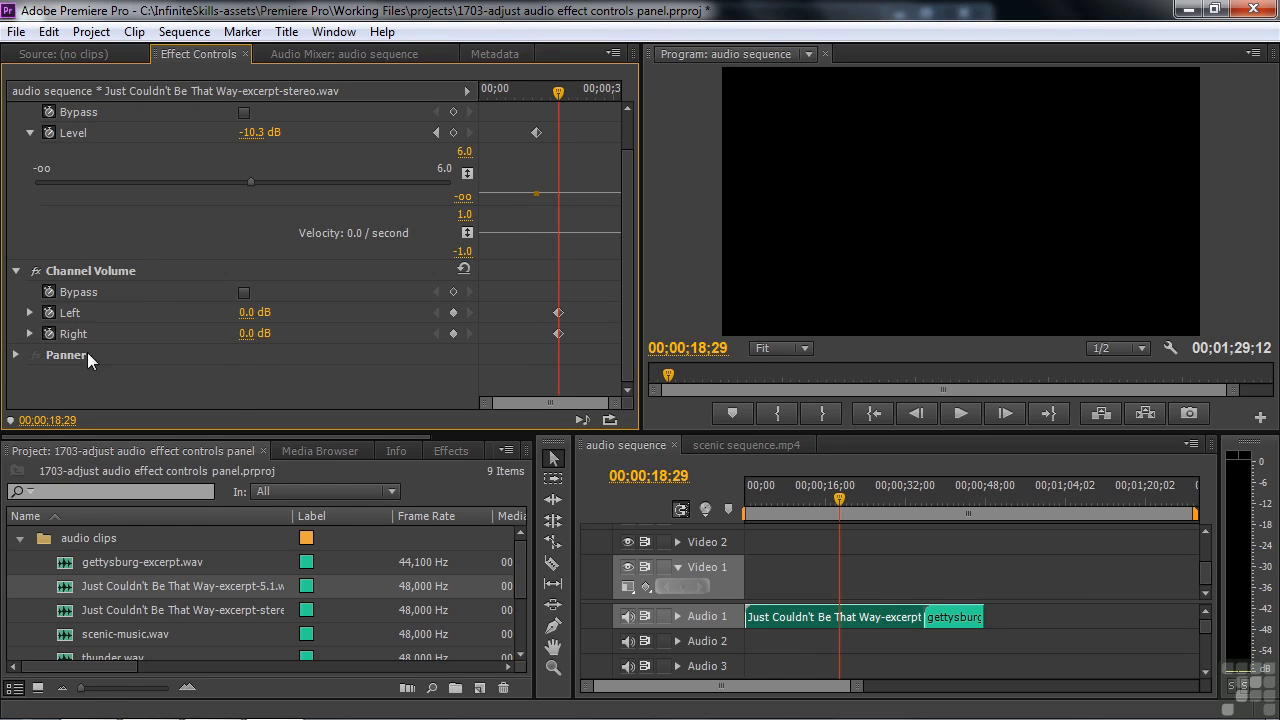
- Expand the stereo clip's Panner, adjust its Balance during playback and leave it at -1.2
click(16, 355)
drag(625, 292, 631, 370)
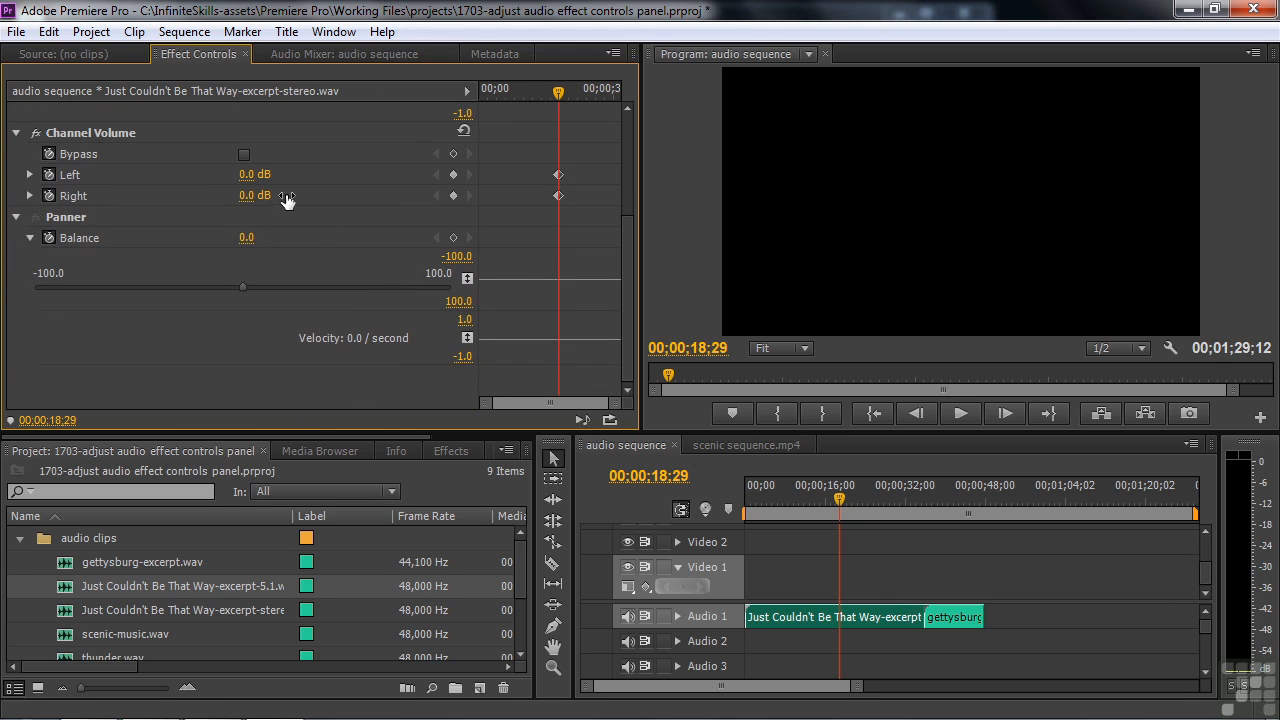
key(space)
drag(242, 288, 226, 308)
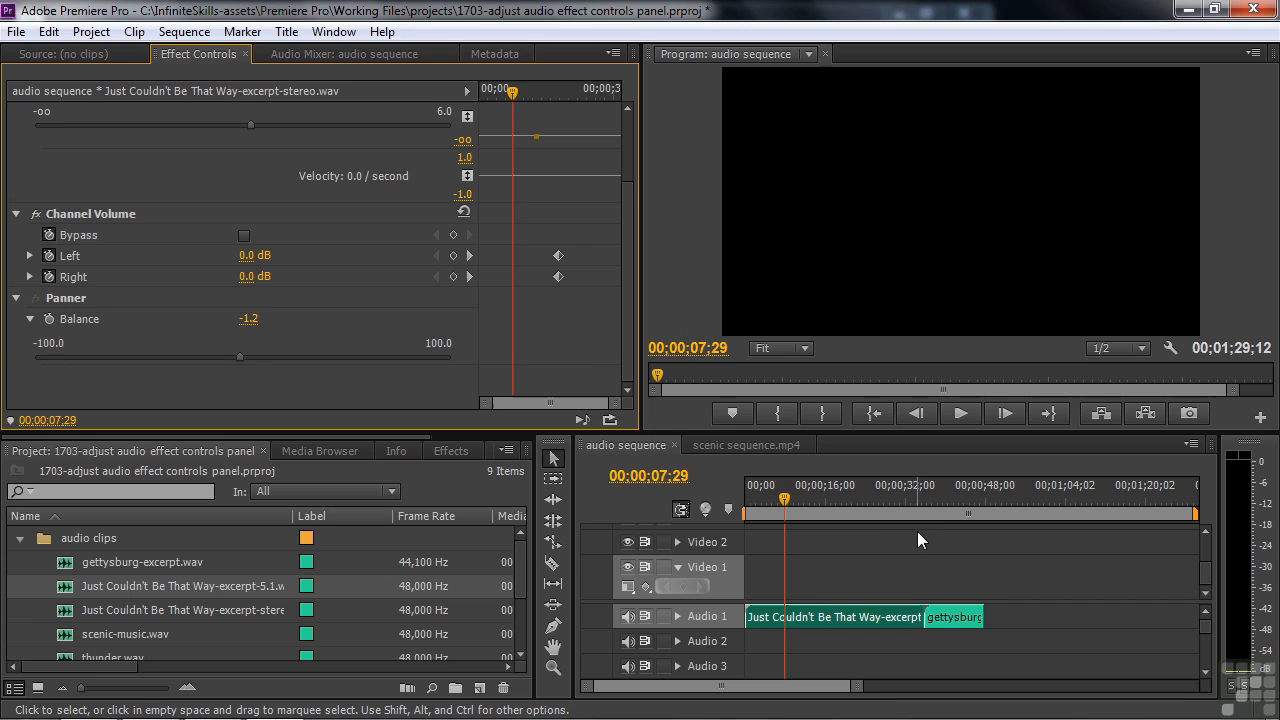
- Select gettysburg-excerpt.wav on Audio 1 and play it from 00;00;37;11 to check its loudness on the meters
click(932, 497)
click(957, 615)
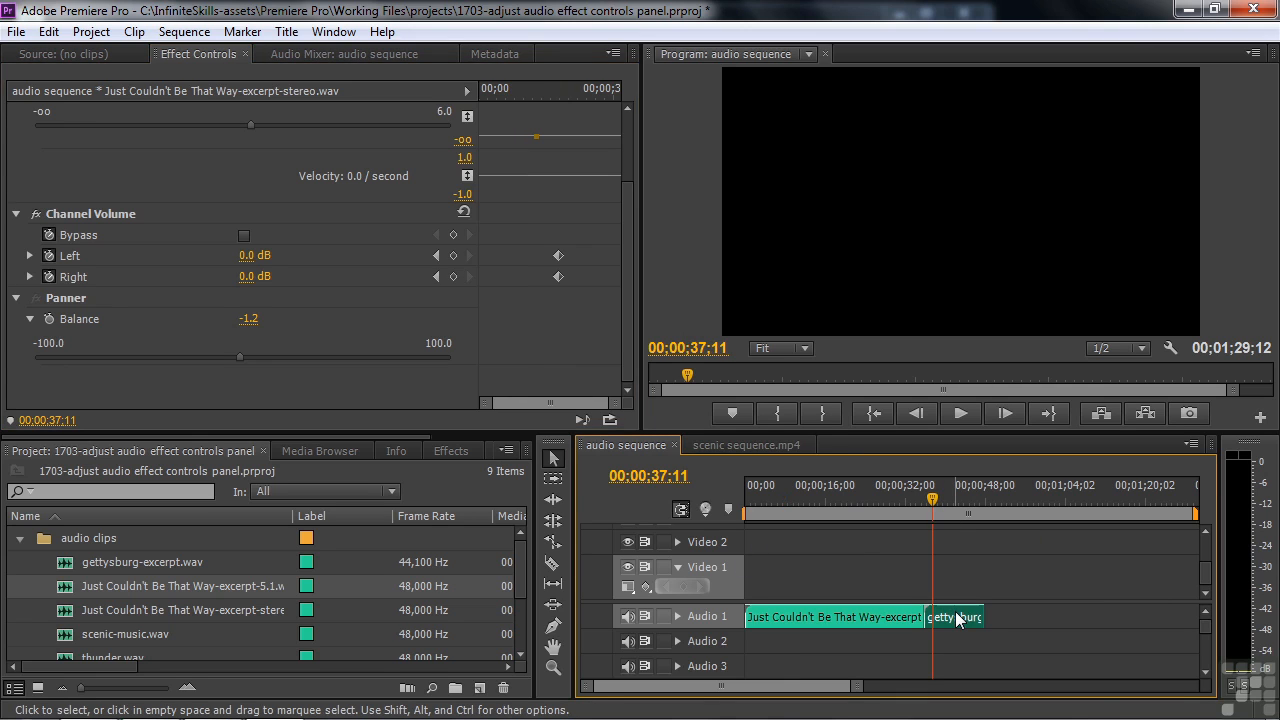
key(space)
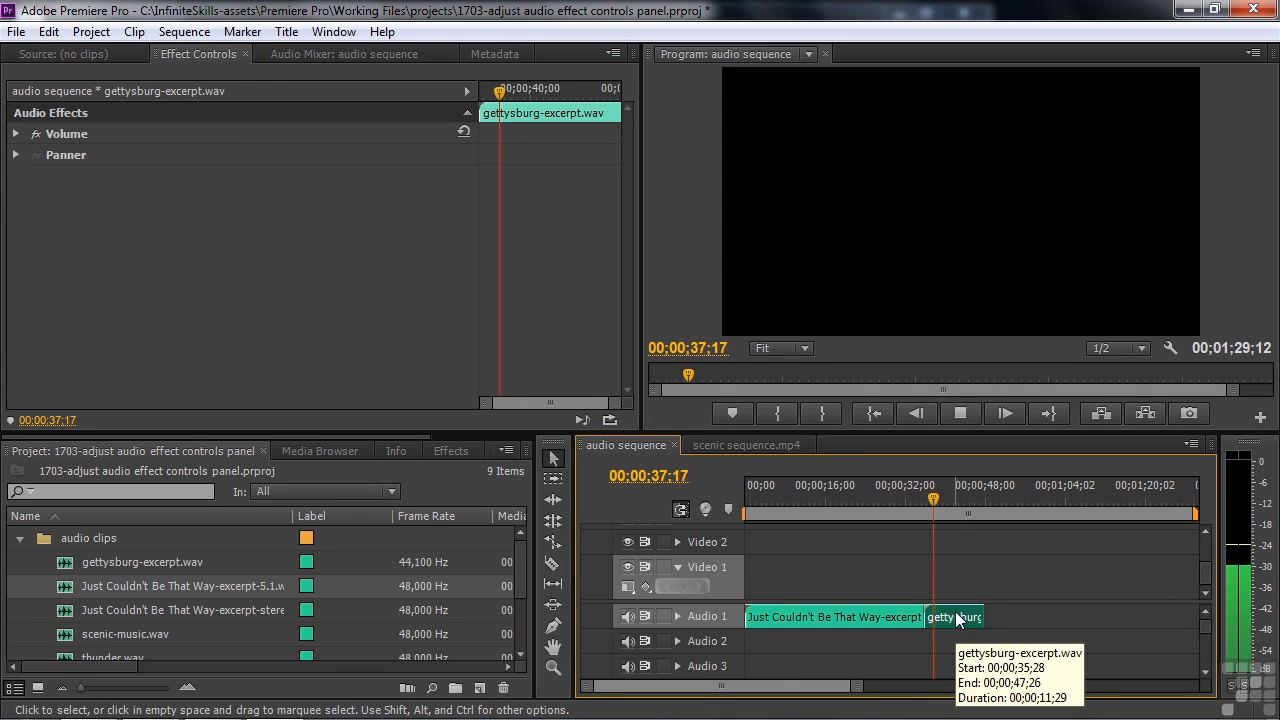
key(space)
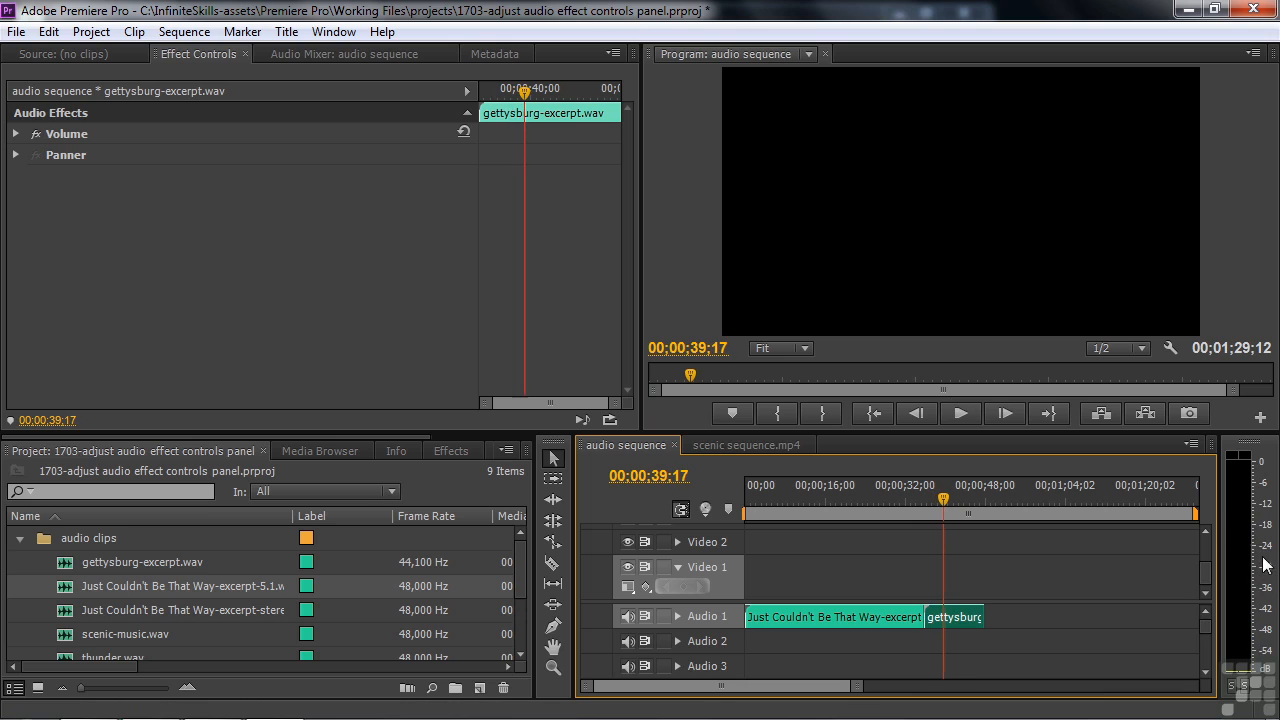
key(space)
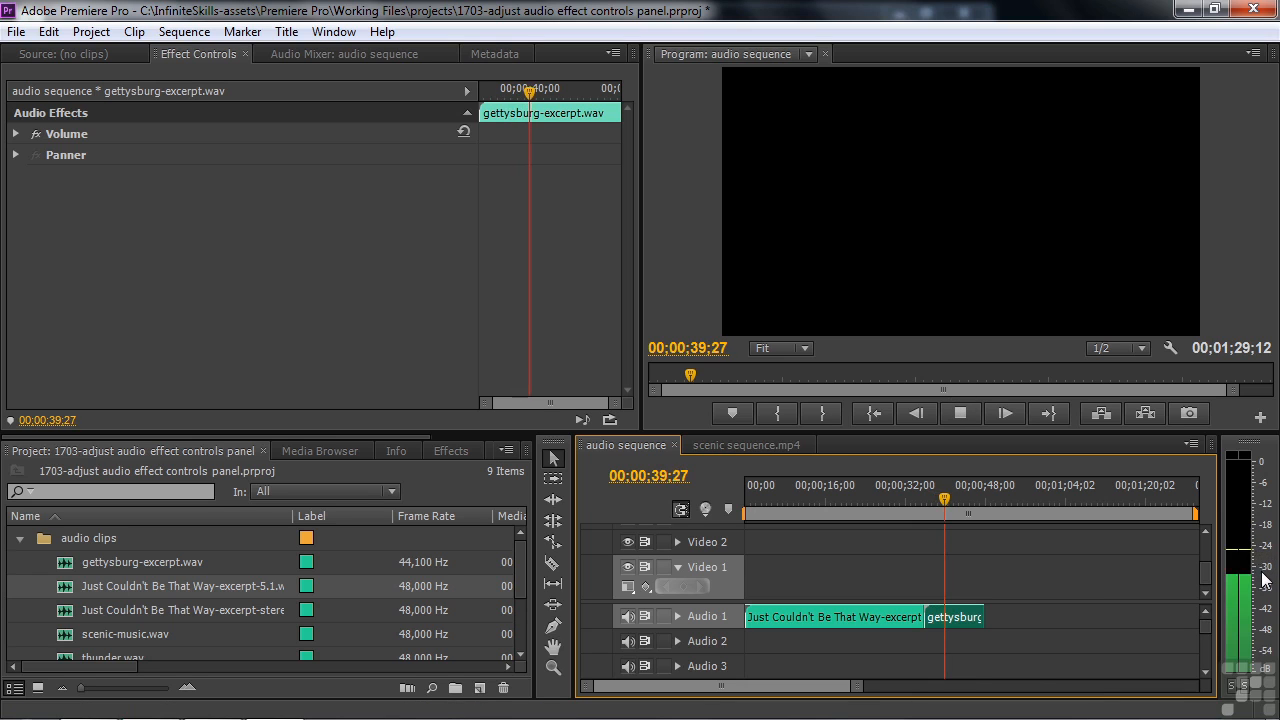
key(space)
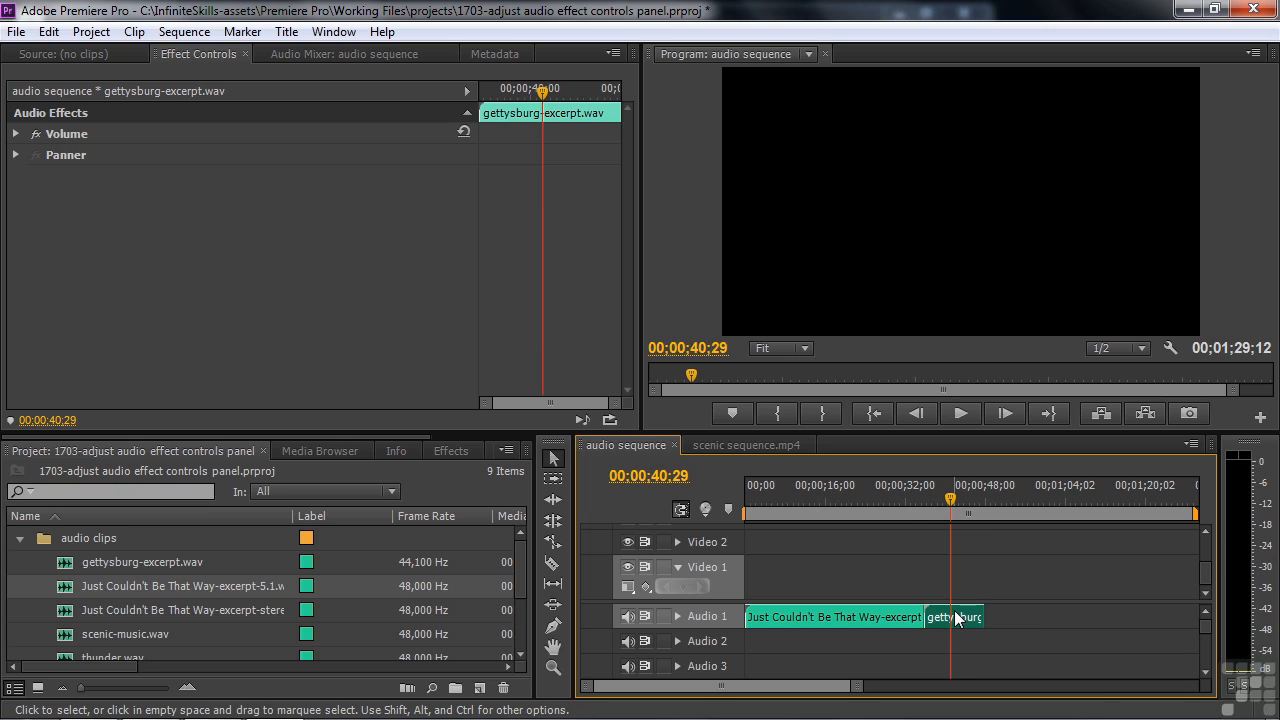
- Raise the Volume Level of gettysburg-excerpt.wav to its 6.0 dB limit at 00;00;40;29 and try a level of 20 dB
click(9, 135)
click(18, 133)
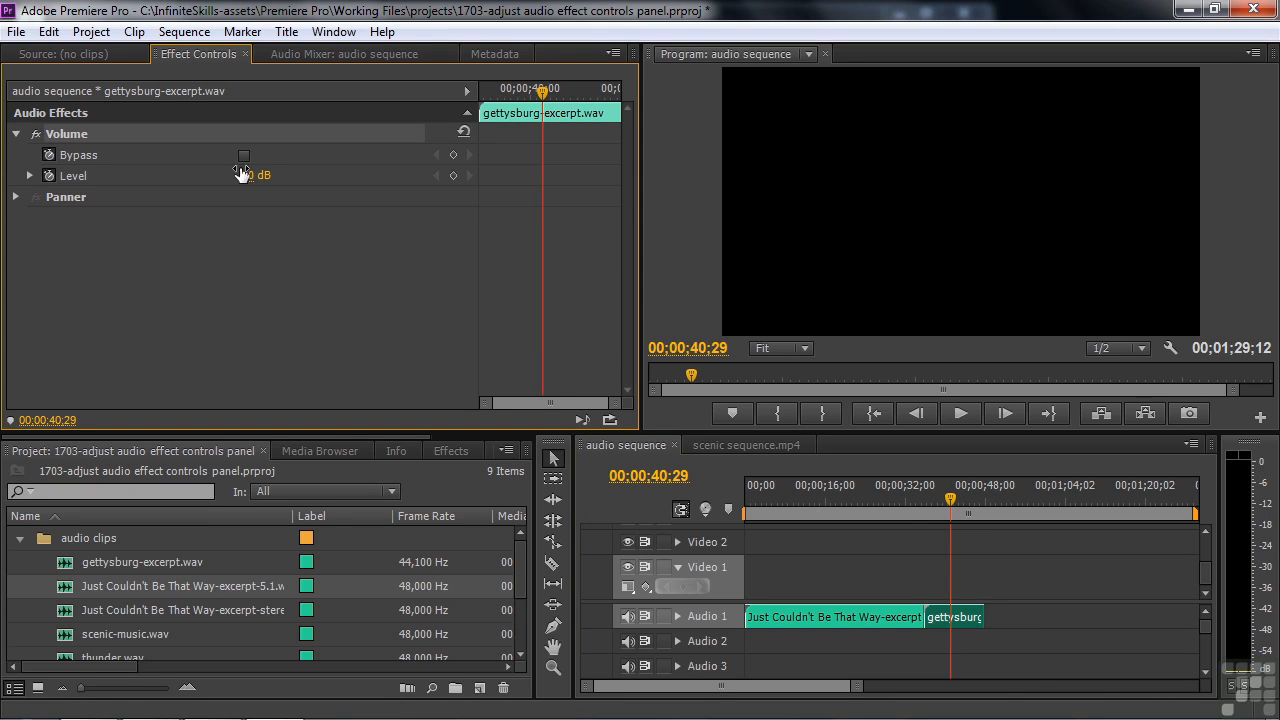
drag(243, 178, 303, 178)
click(248, 178)
text(20)
key(Return)
click(30, 176)
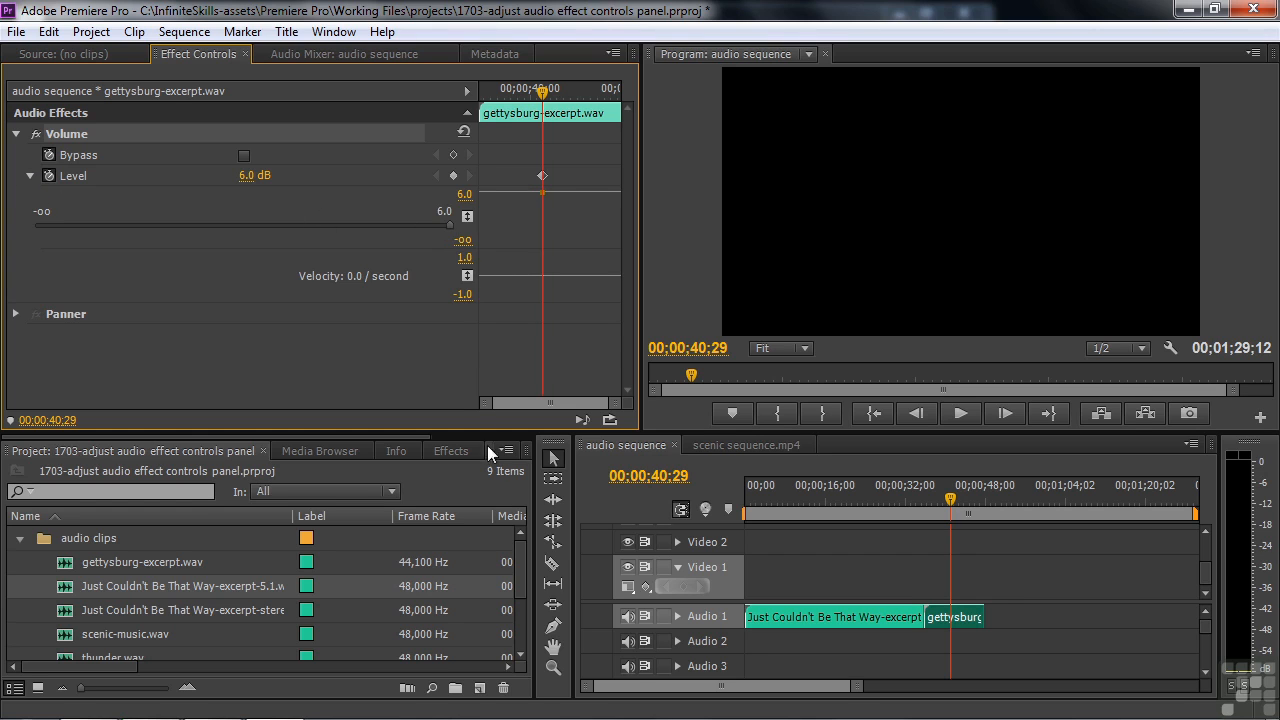
- Play gettysburg-excerpt.wav in short passages from 00;00;40;29 to check the boosted loudness on the audio meters
key(space)
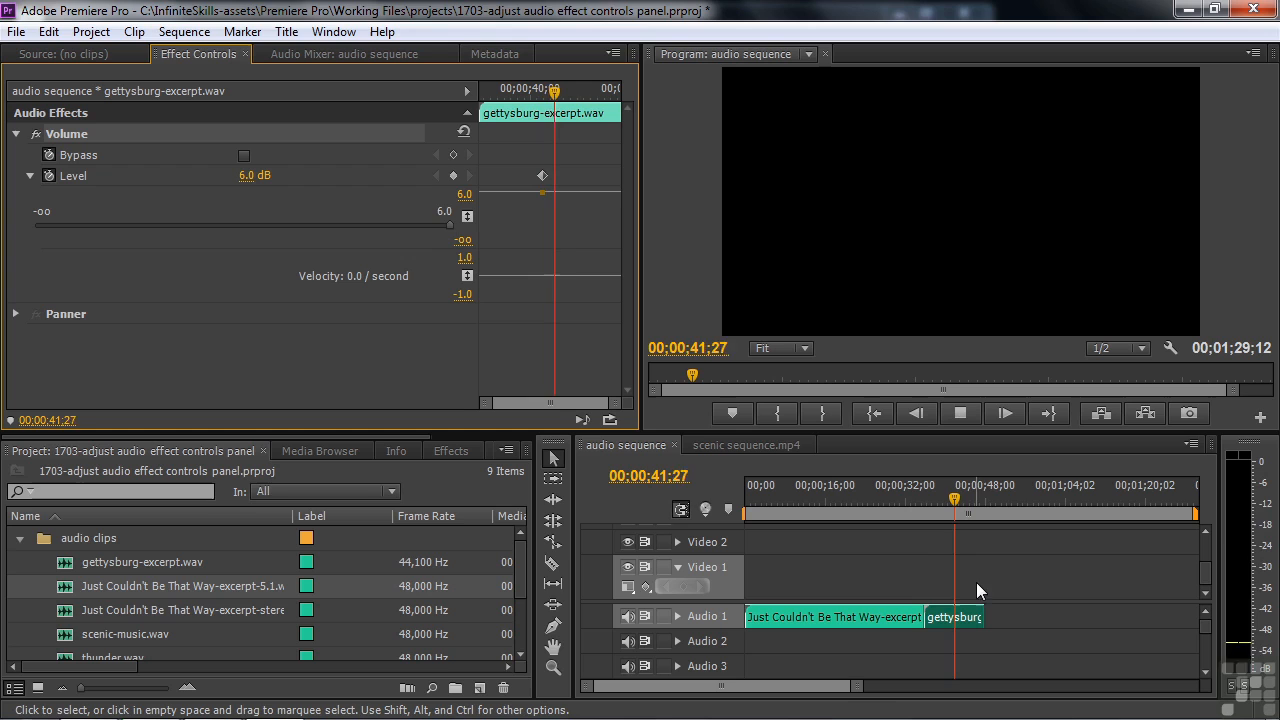
key(space)
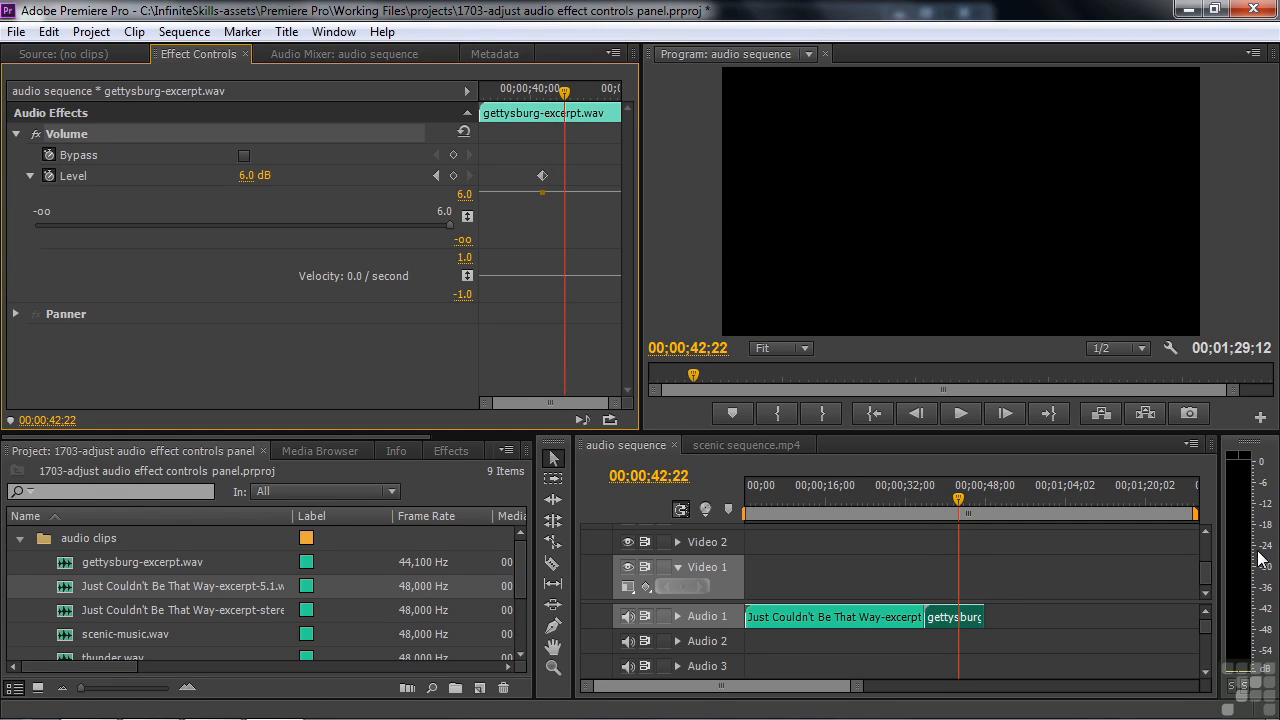
key(space)
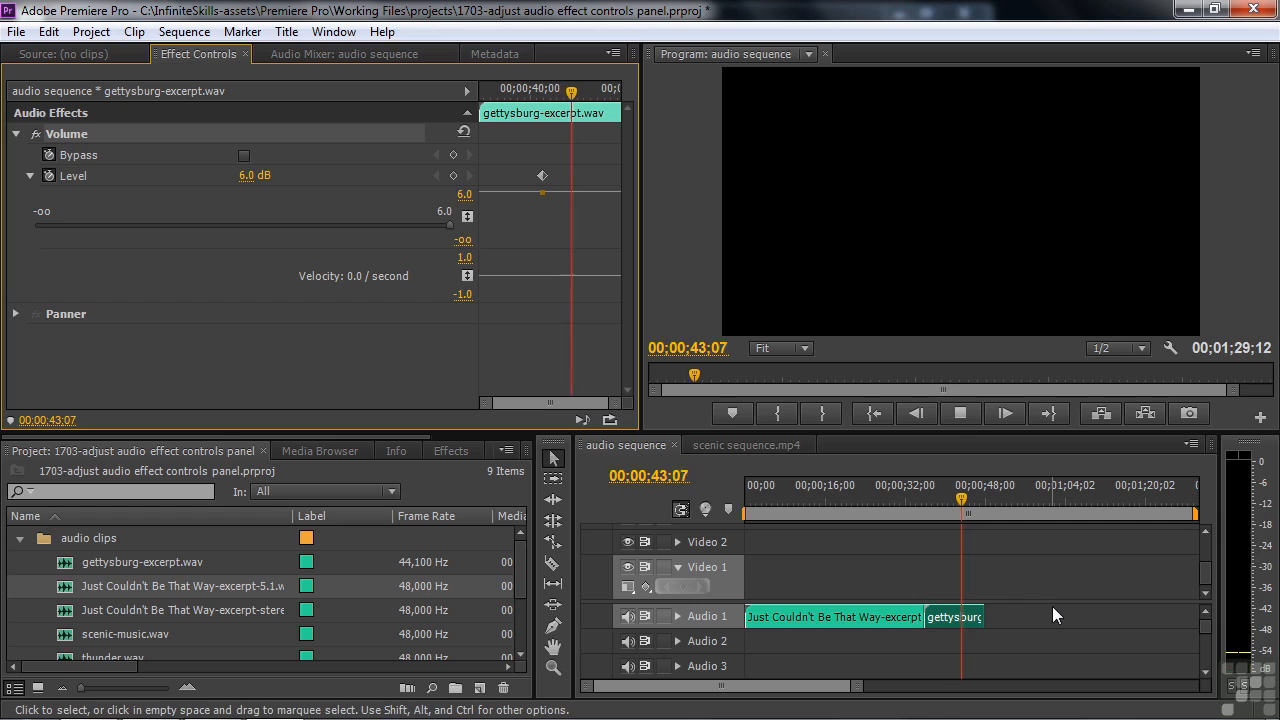
key(space)
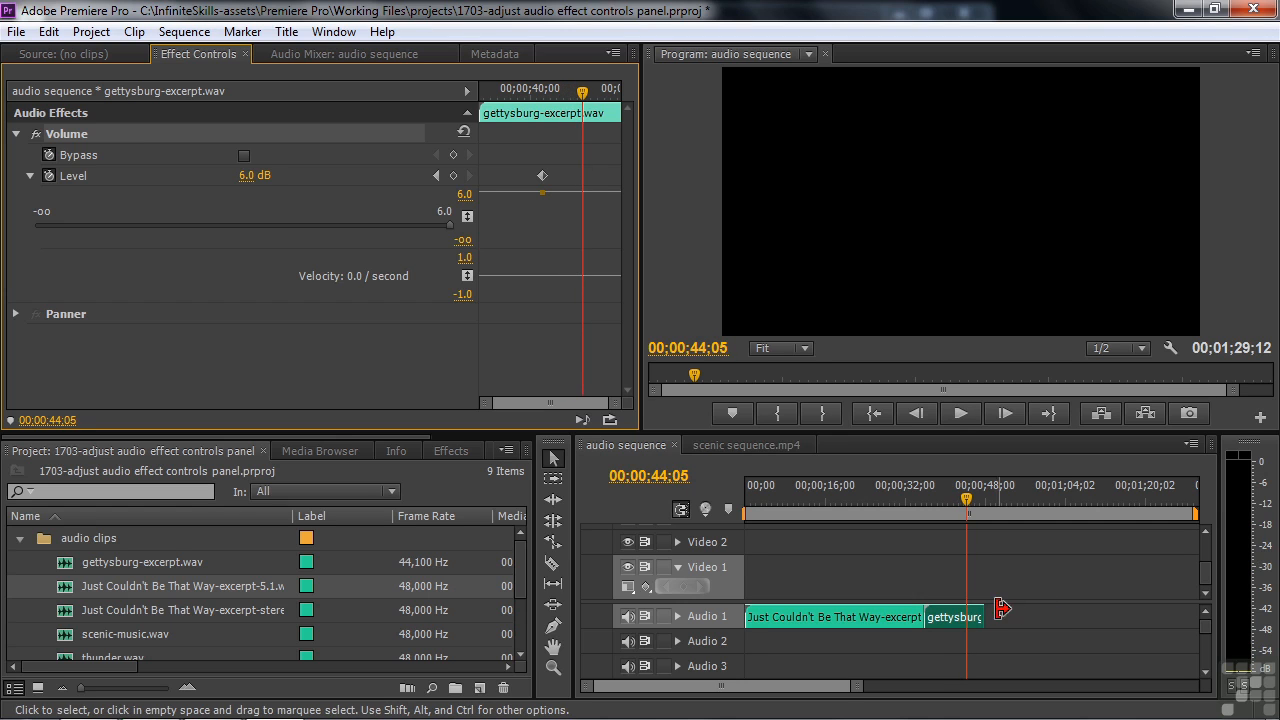
- Raise the audio gain of gettysburg-excerpt.wav by 12 dB and play it from 00;00;40;29 to check the meters
click(948, 500)
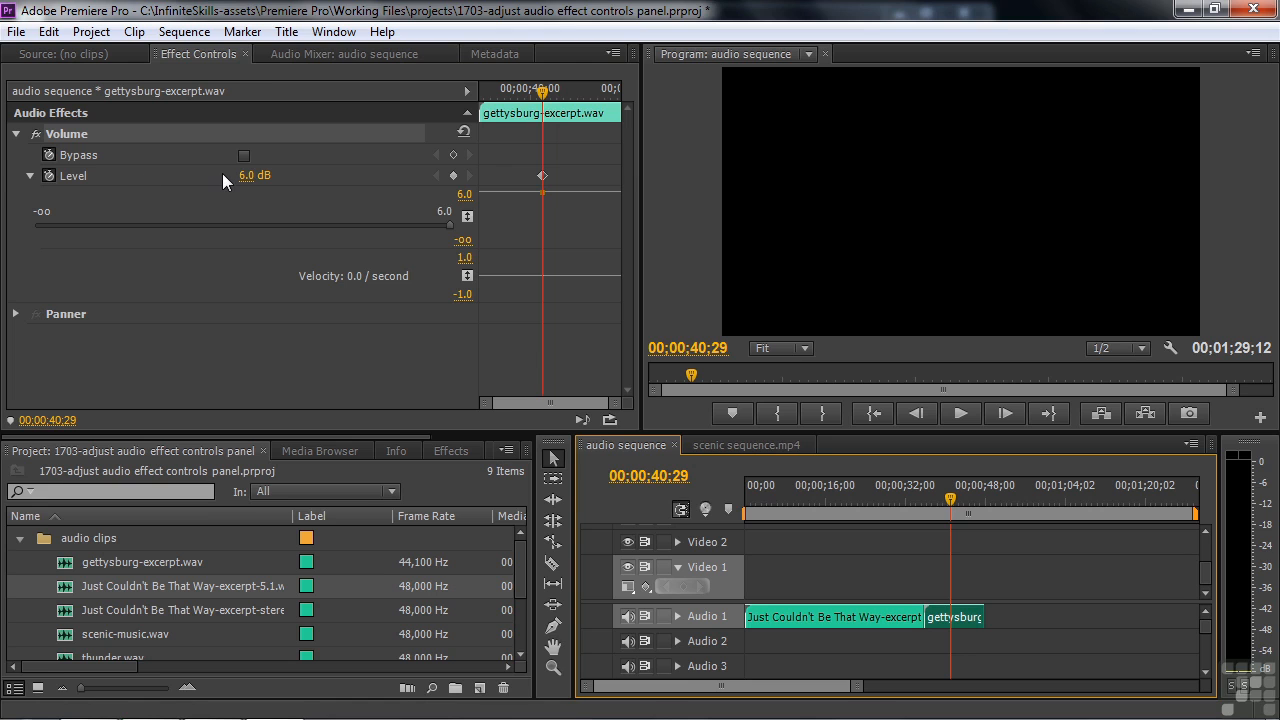
right_click(957, 617)
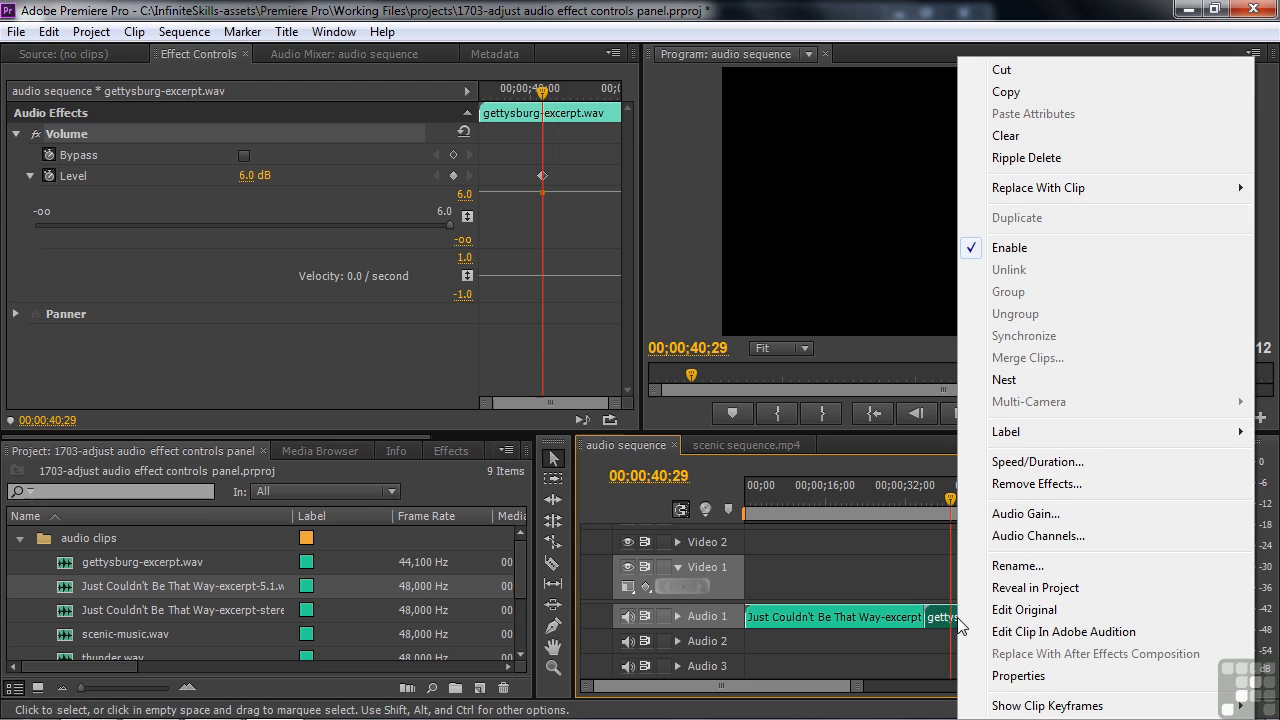
click(1045, 516)
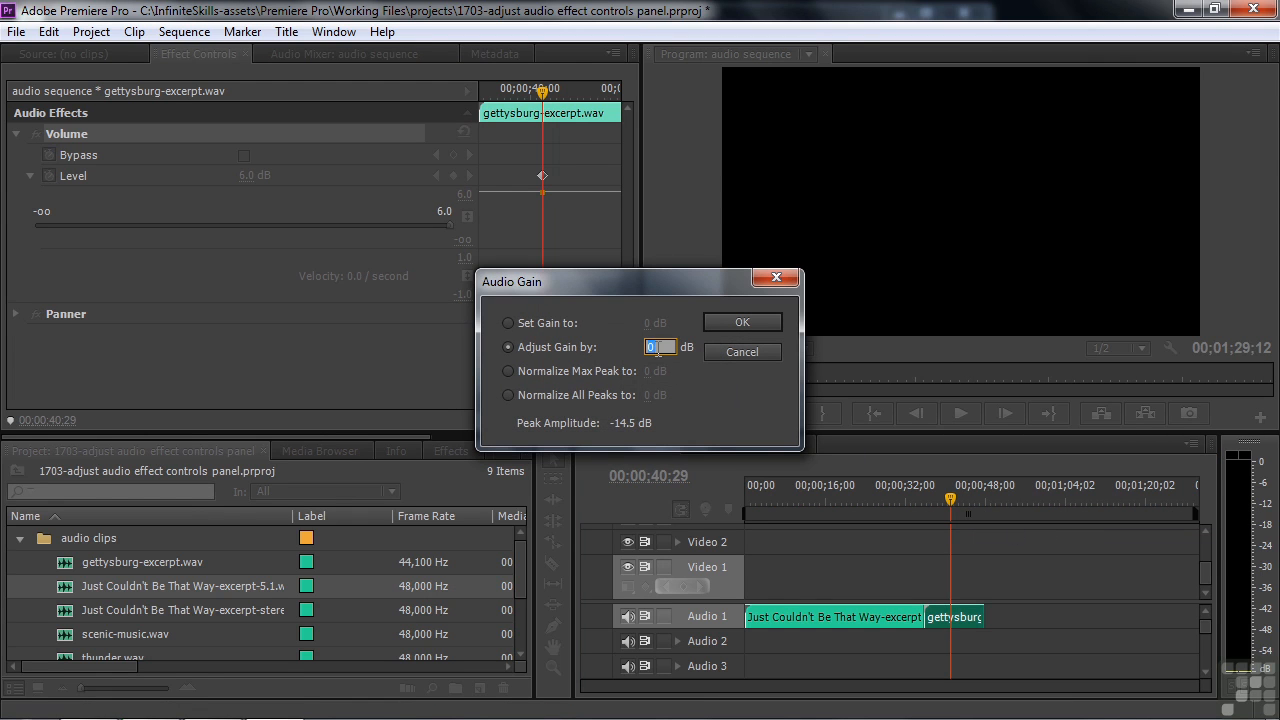
text(12)
click(739, 320)
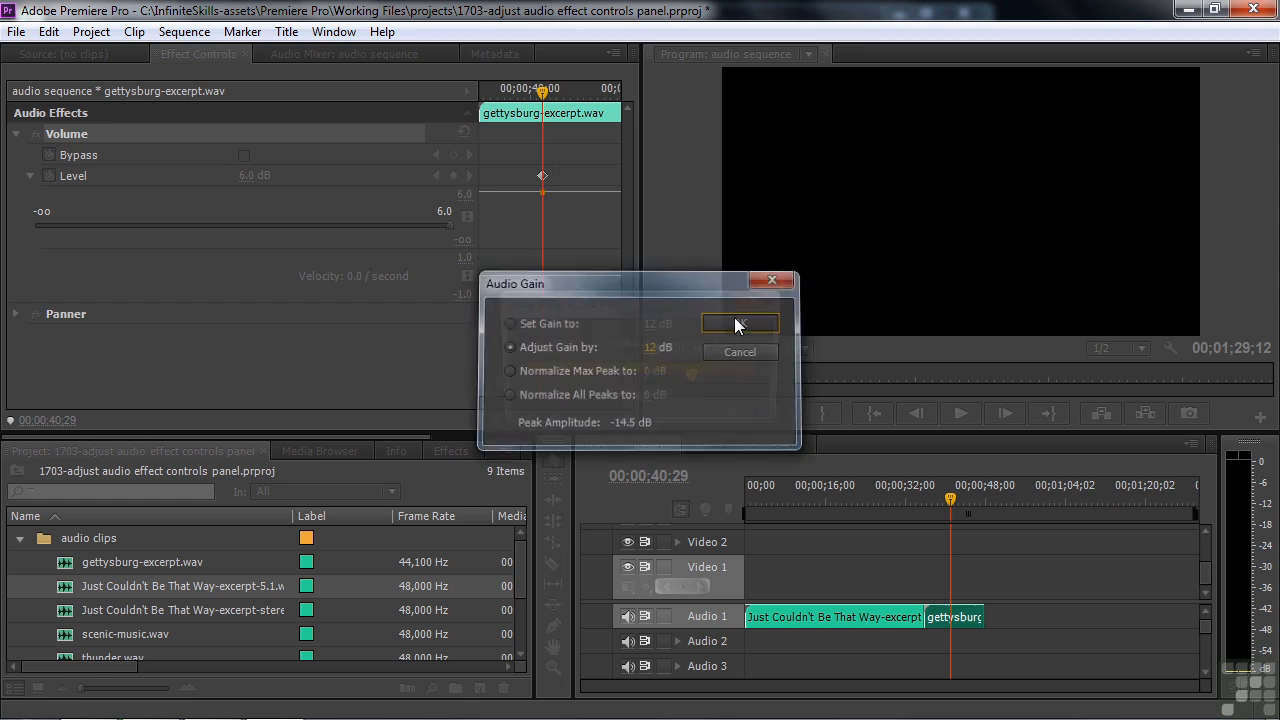
key(space)
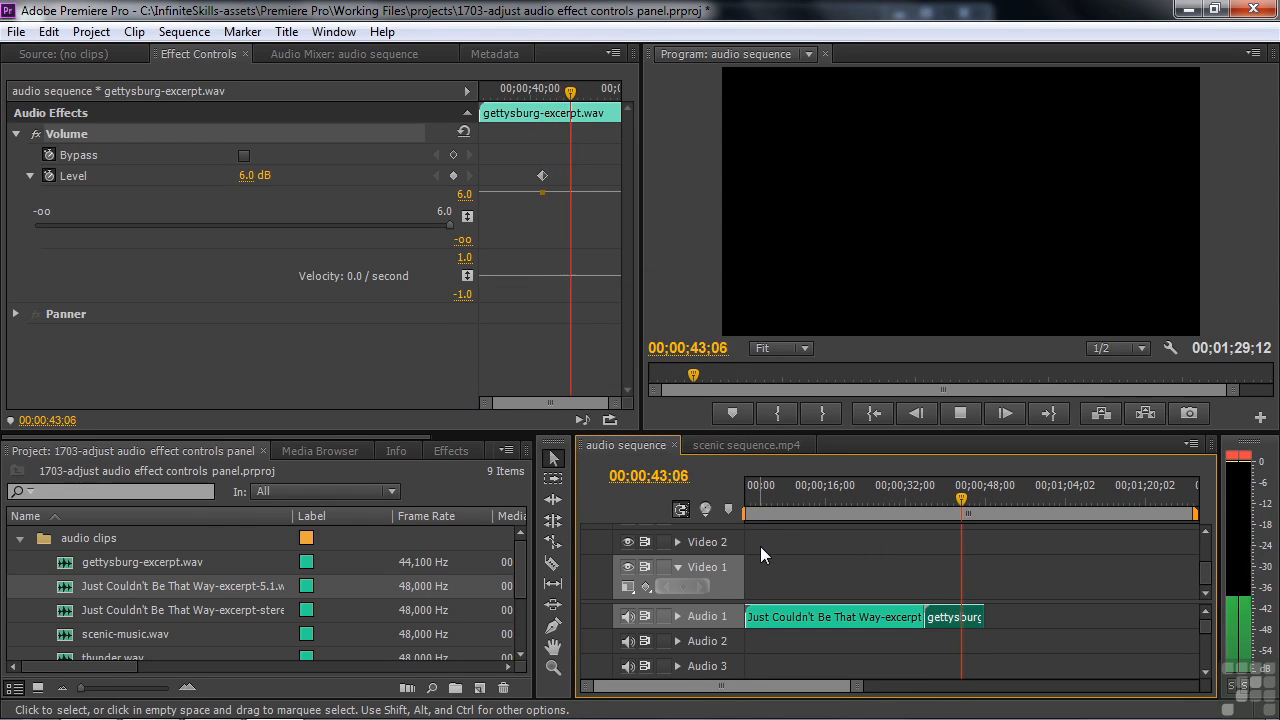
key(space)
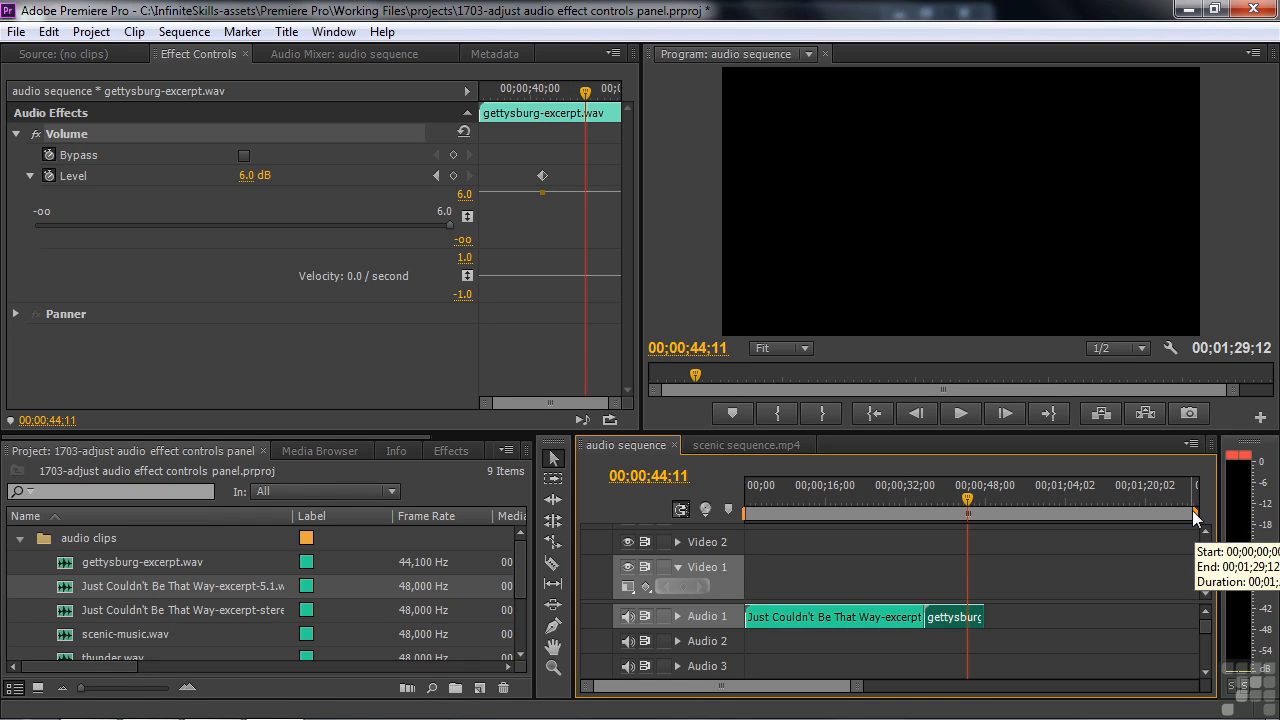
- Turn off Level keyframing on gettysburg-excerpt.wav, lower the Volume Level to 2.5 dB and play the clip
drag(957, 500, 944, 500)
drag(450, 223, 421, 223)
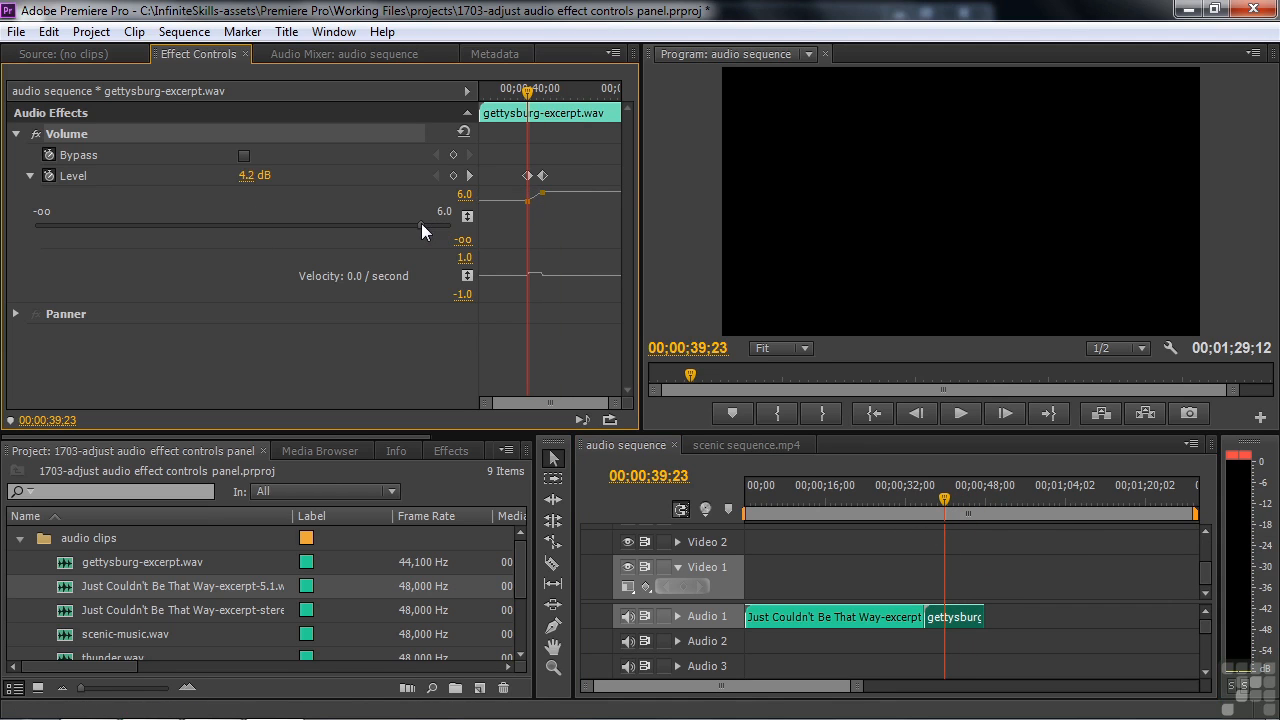
click(49, 175)
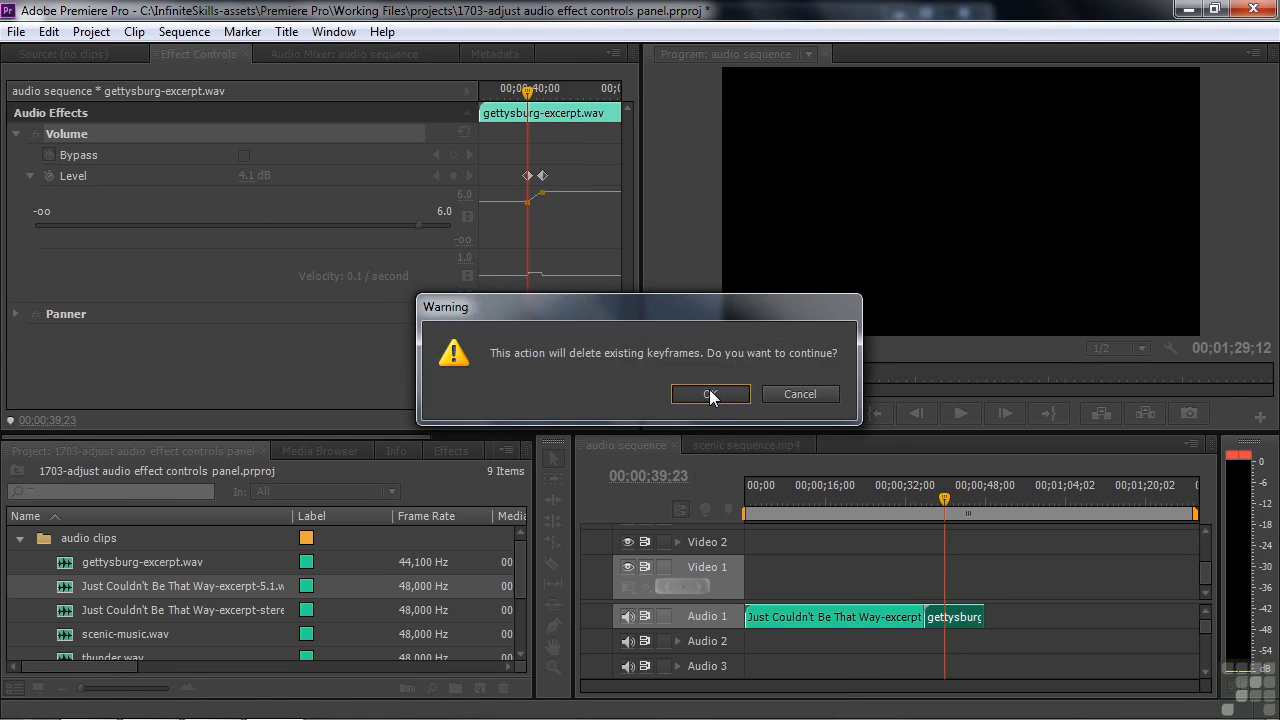
click(752, 396)
mouse_move(416, 215)
mouse_down()
mouse_move(358, 215)
mouse_move(395, 212)
mouse_up()
key(space)
key(space)
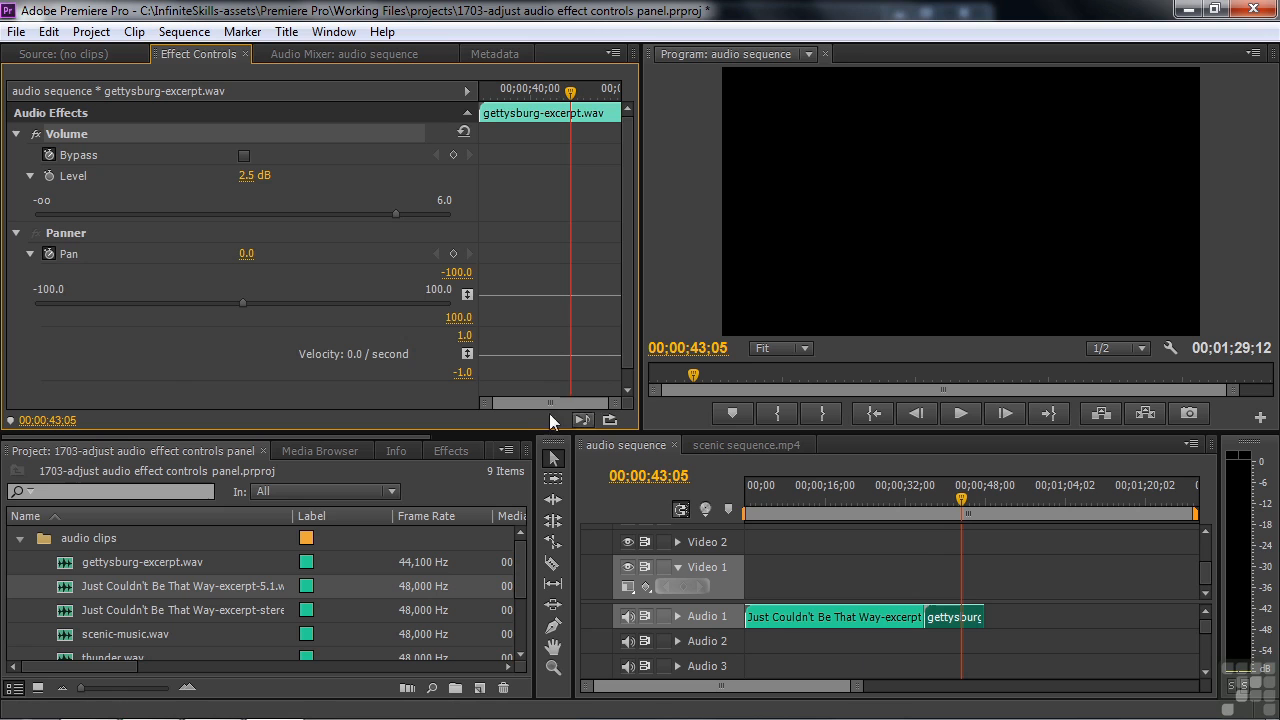
- Play gettysburg-excerpt.wav from 00;00;39;05 and shift its Panner's Pan to -13.3 during playback
drag(962, 500, 941, 502)
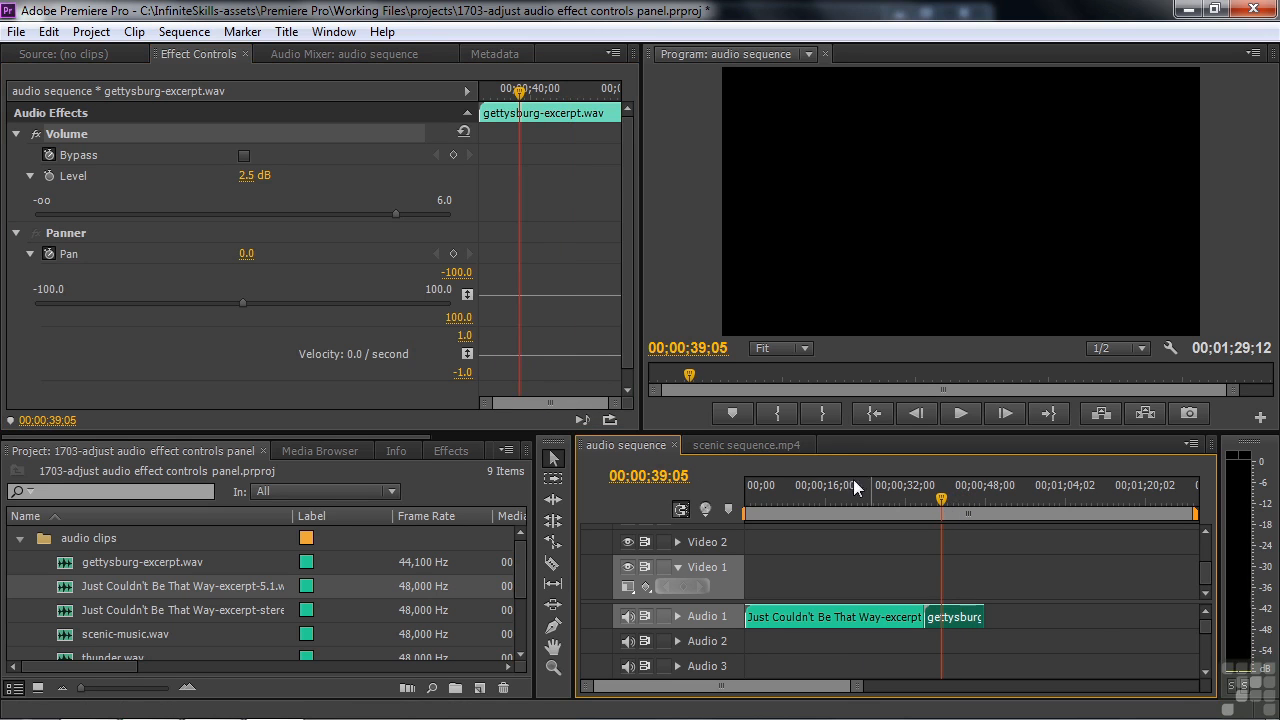
key(space)
drag(243, 302, 212, 314)
key(space)
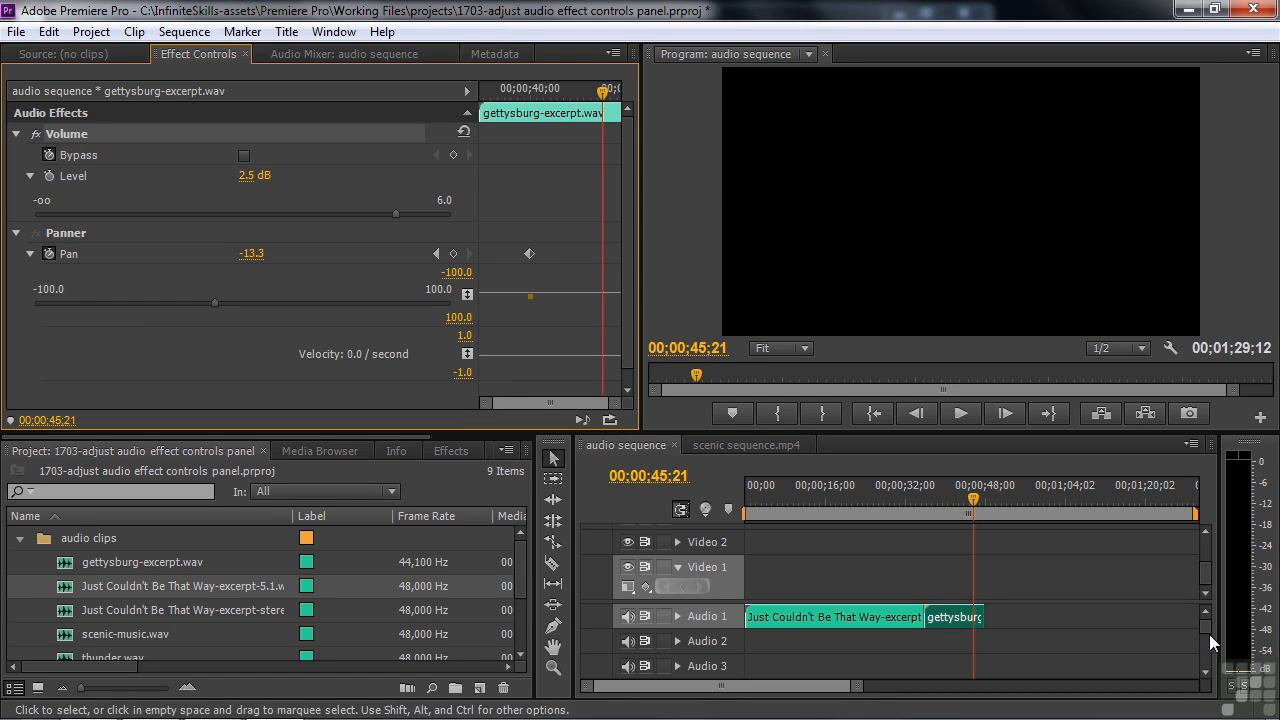
- Inspect the Channel Volume controls of the 5.1 clip on Audio 4 with the playhead at 00;00;57;22
scroll(1209, 635, down, 3)
drag(982, 503, 1040, 518)
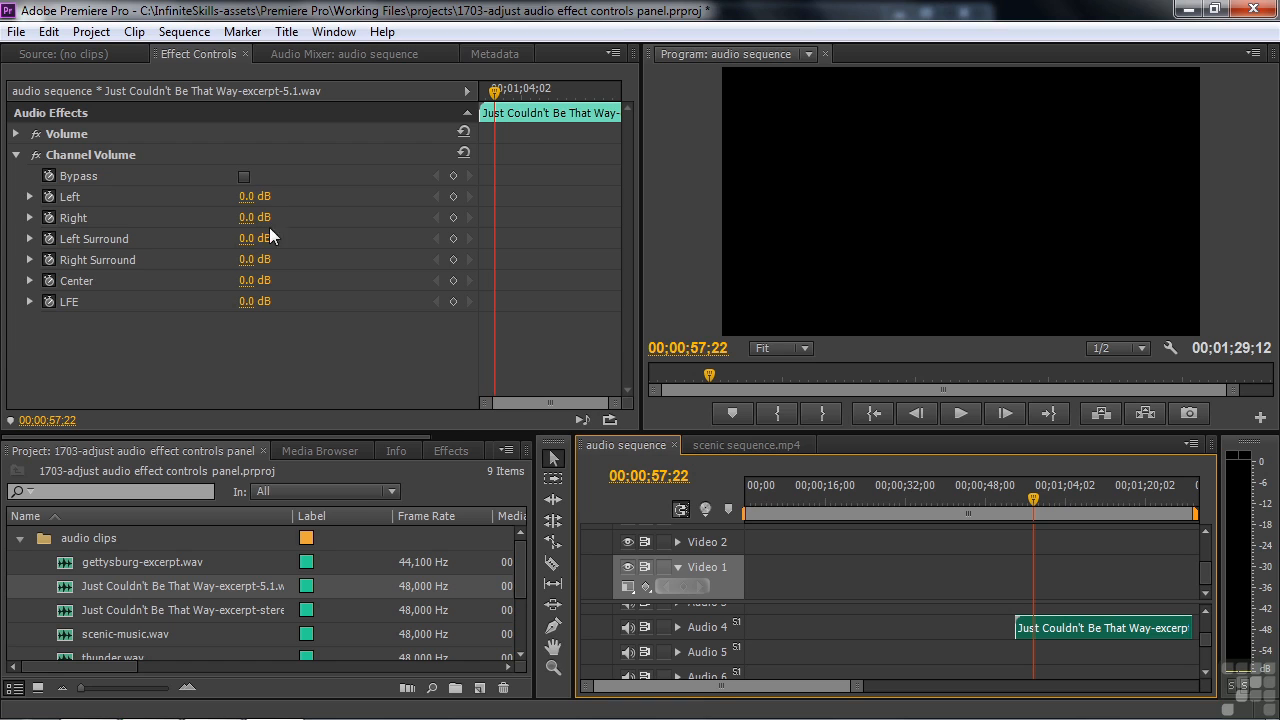
- Switch to the scenic sequence.mp4 timeline, play it from the start and park the playhead at 00:00:03:00
click(734, 444)
click(747, 502)
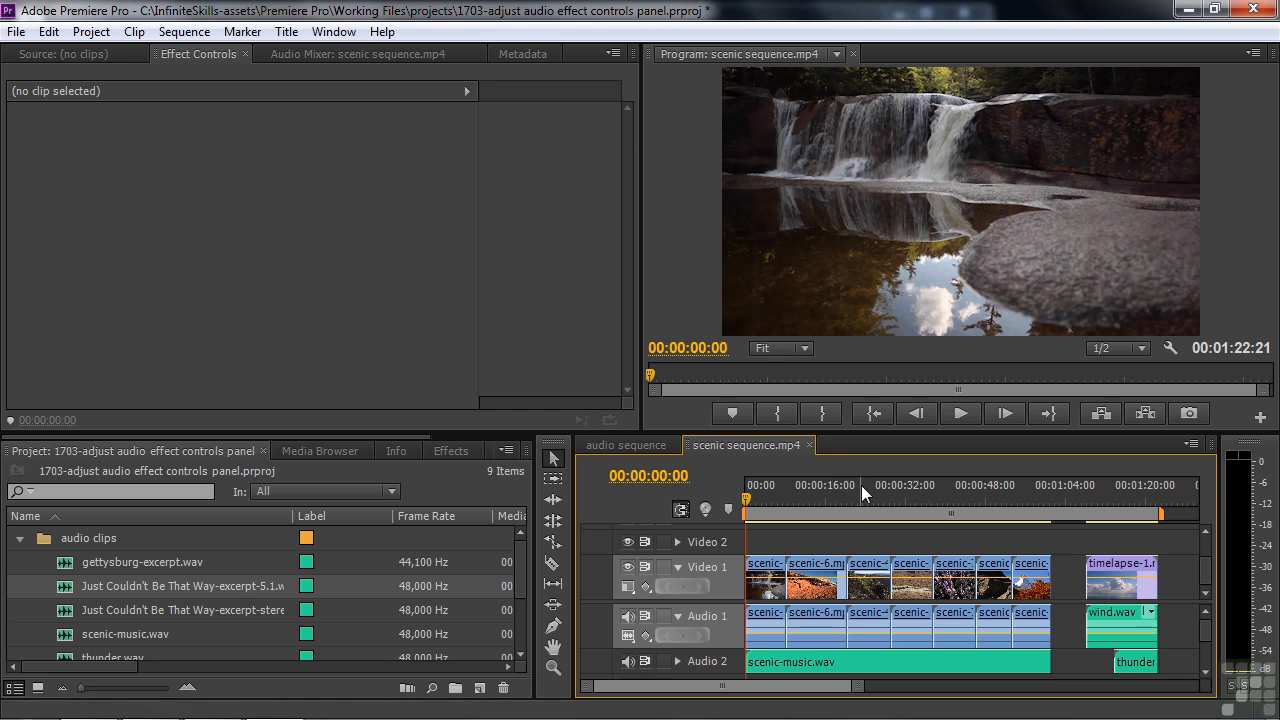
key(space)
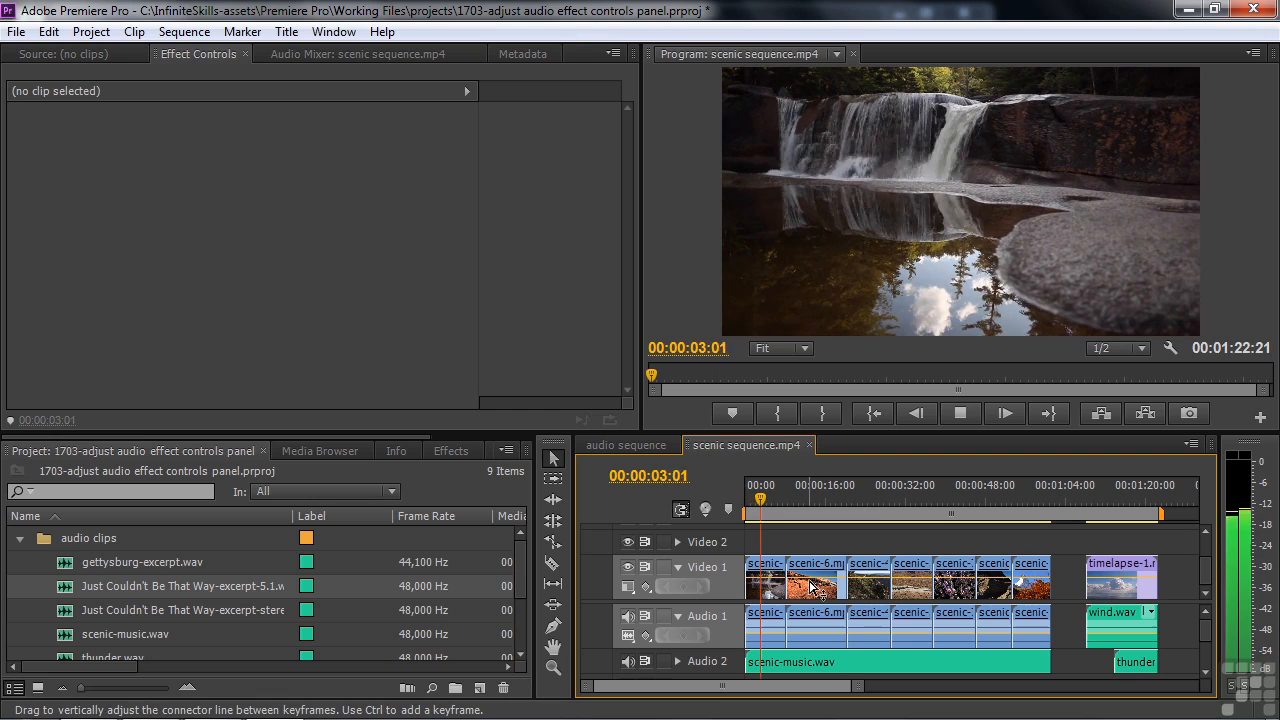
key(space)
drag(764, 498, 759, 502)
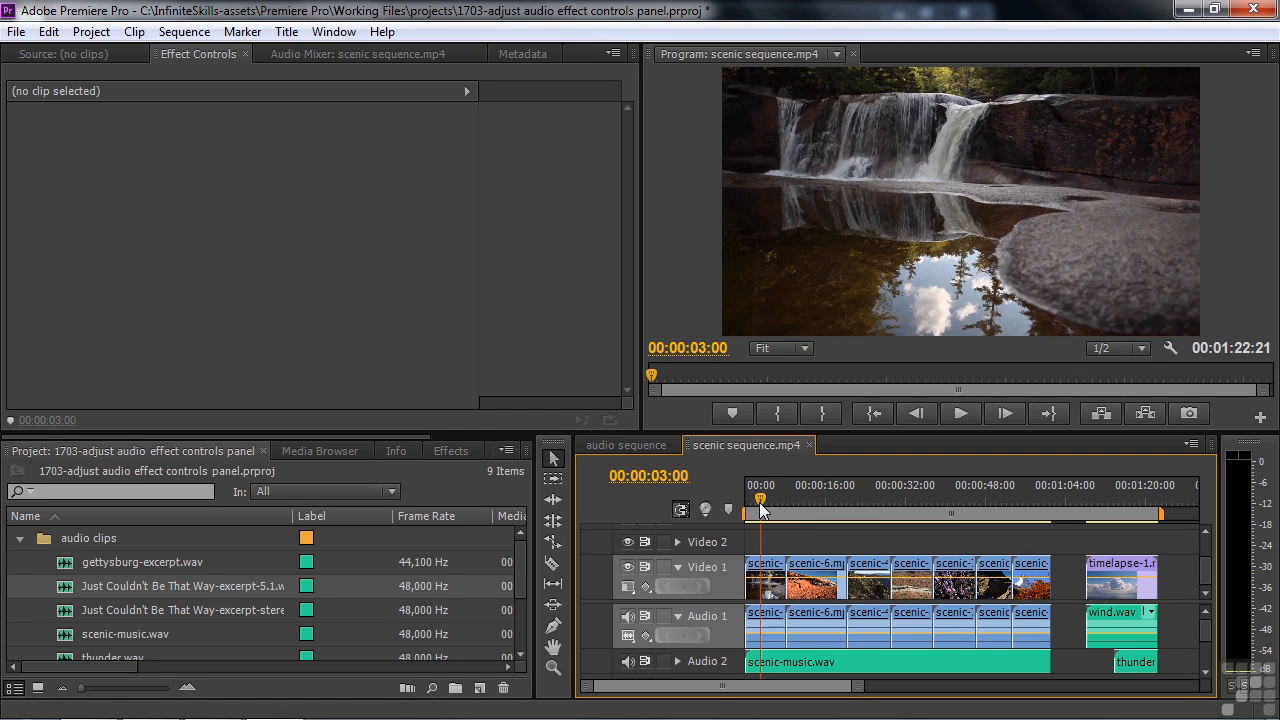
- Select scenic-music.wav on Audio 2 and add a Volume Level keyframe at 00:00:03:00
click(765, 659)
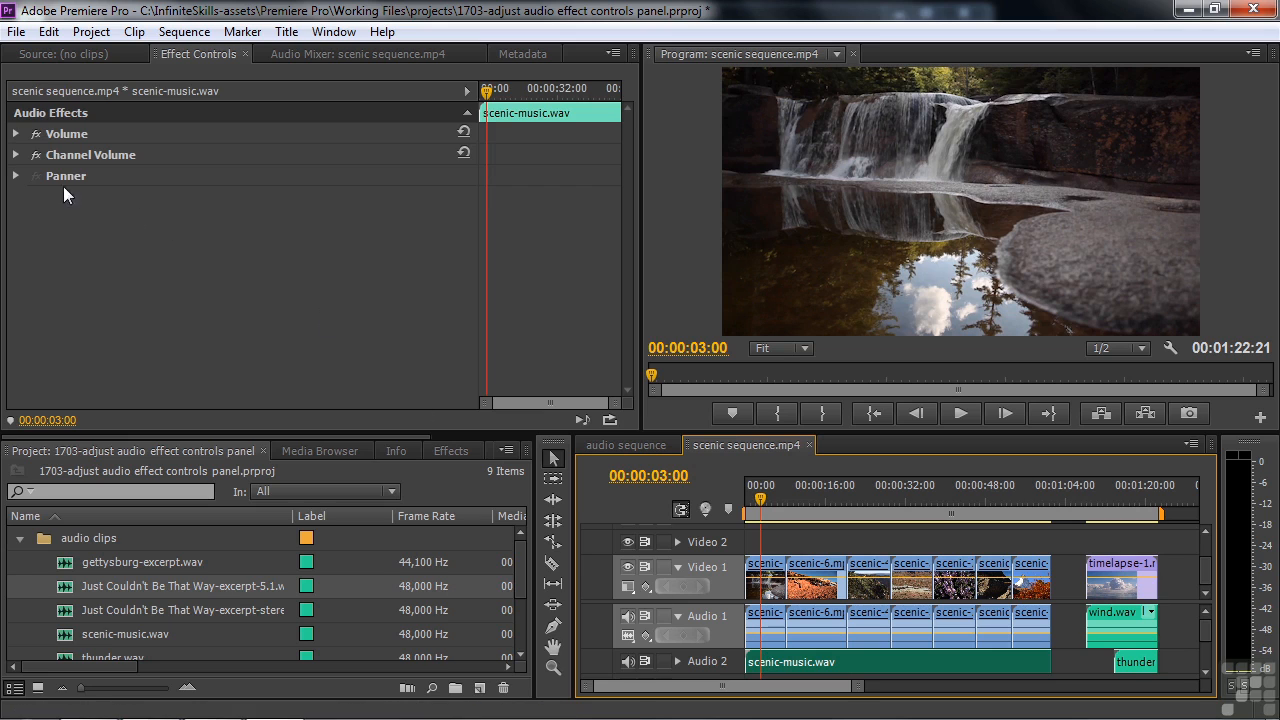
click(16, 134)
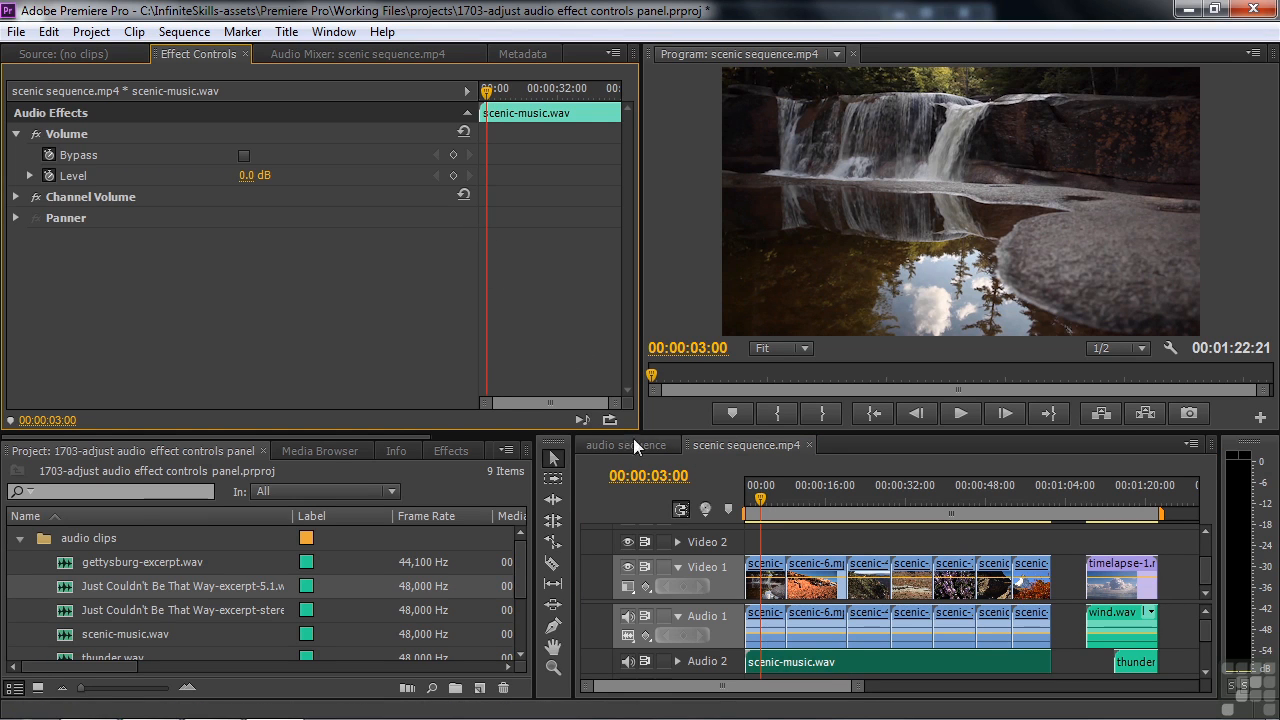
click(450, 175)
- Lower the Level of scenic-music.wav to -∞ at 00:00:00:00 and play the opening to hear the fade-in
drag(486, 92, 468, 90)
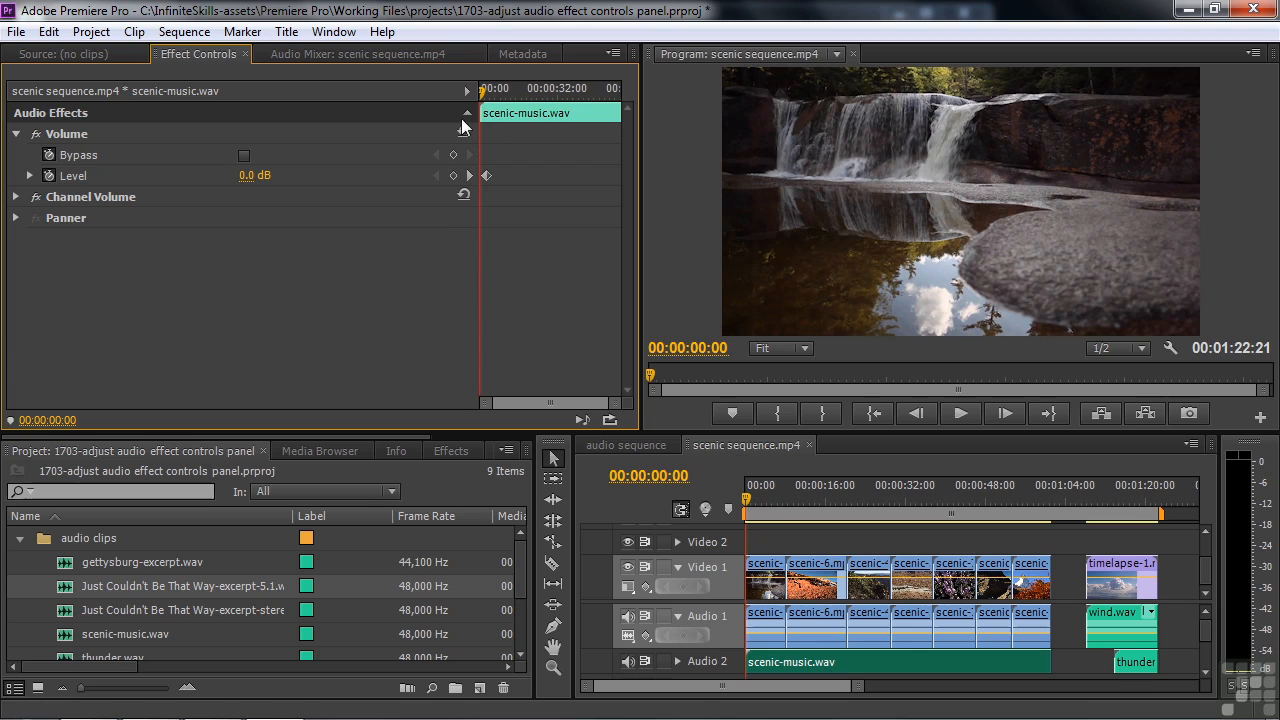
click(30, 177)
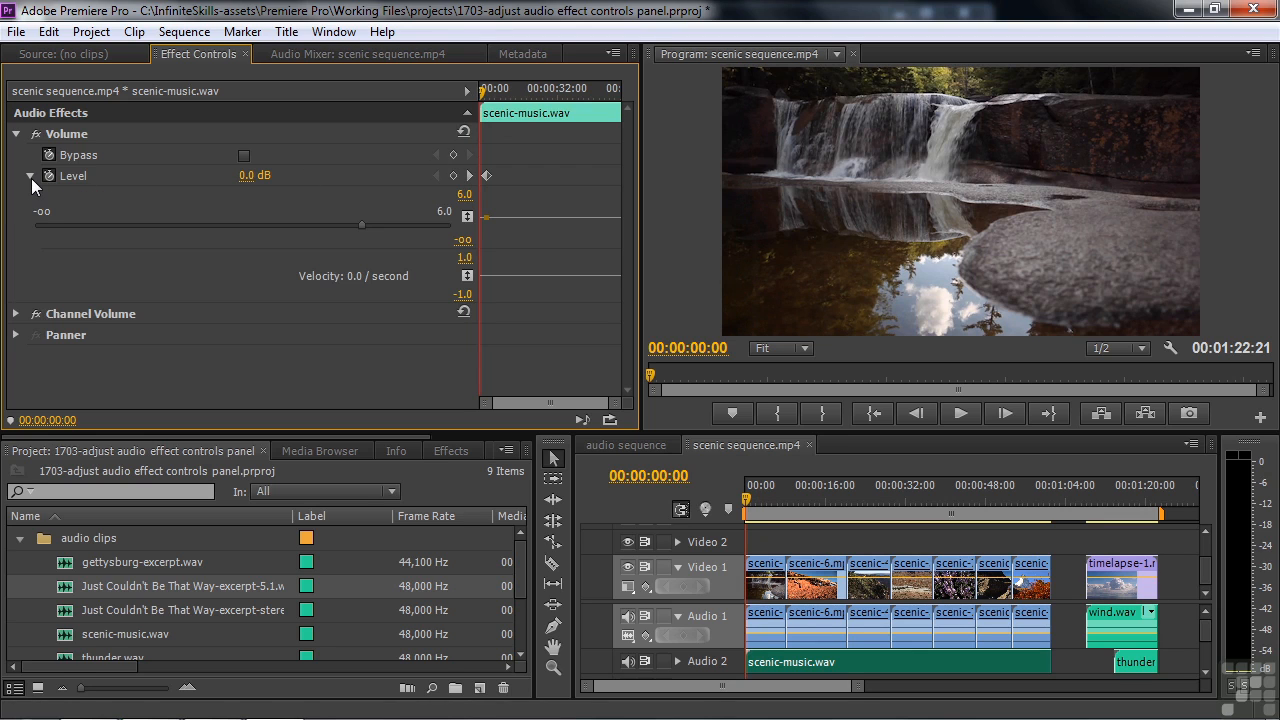
drag(361, 225, 0, 230)
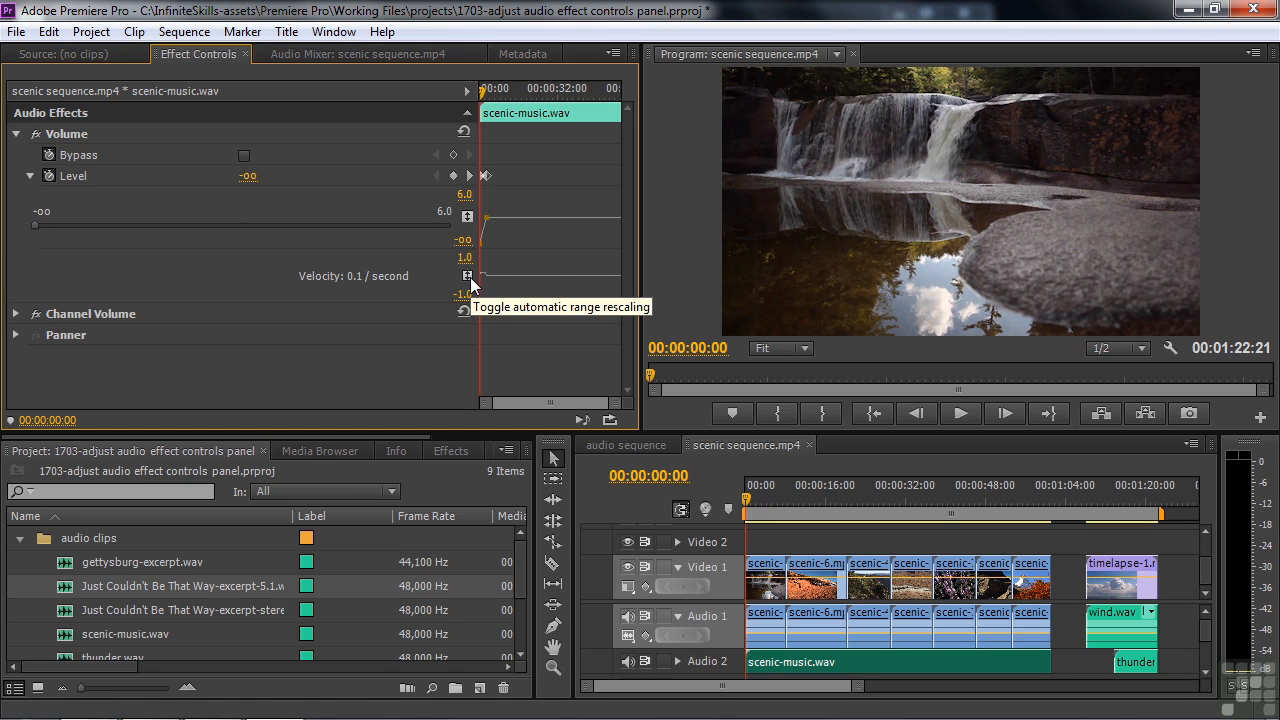
key(space)
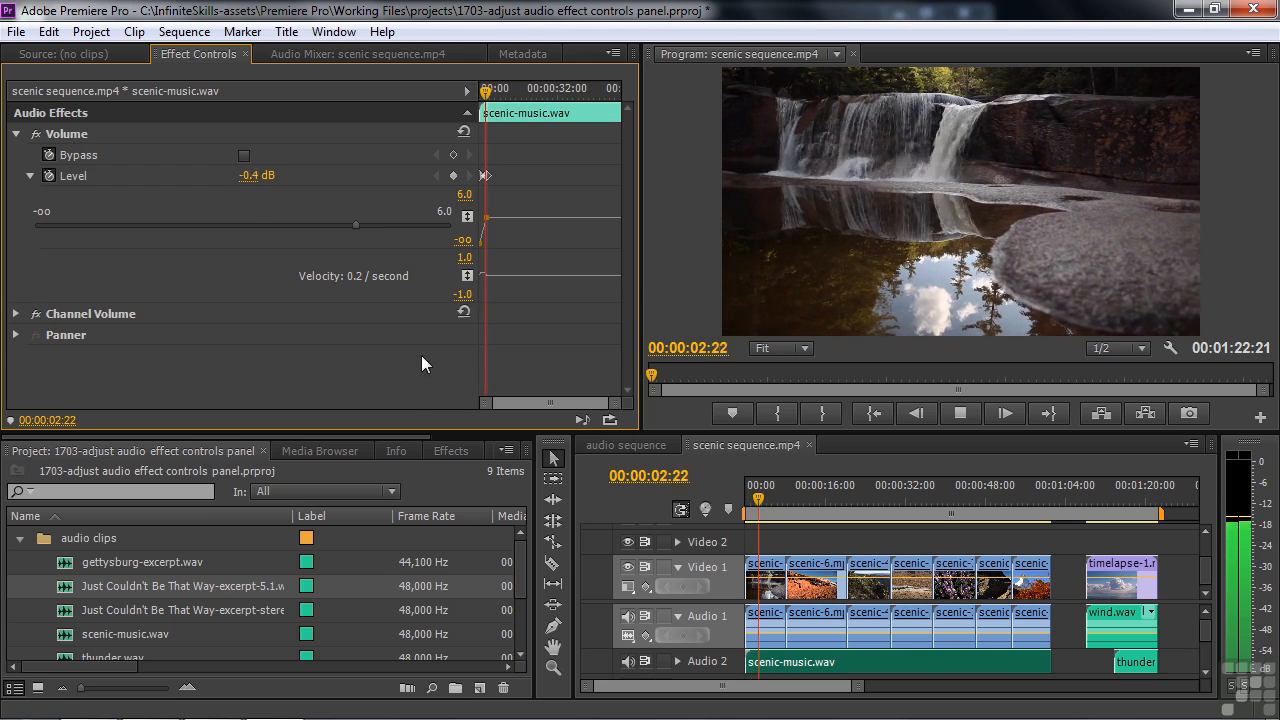
key(space)
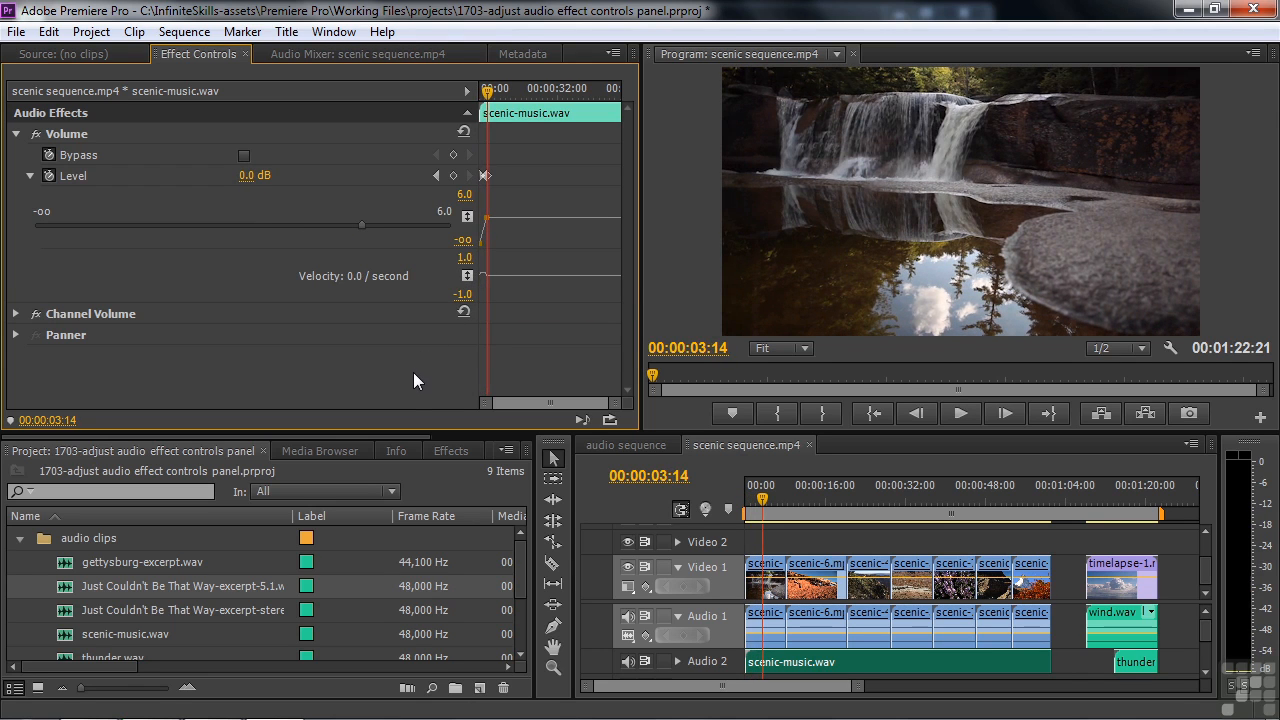
- Select scenic-music.wav again and return the playhead to its Level keyframe at 00:00:03:00
click(773, 624)
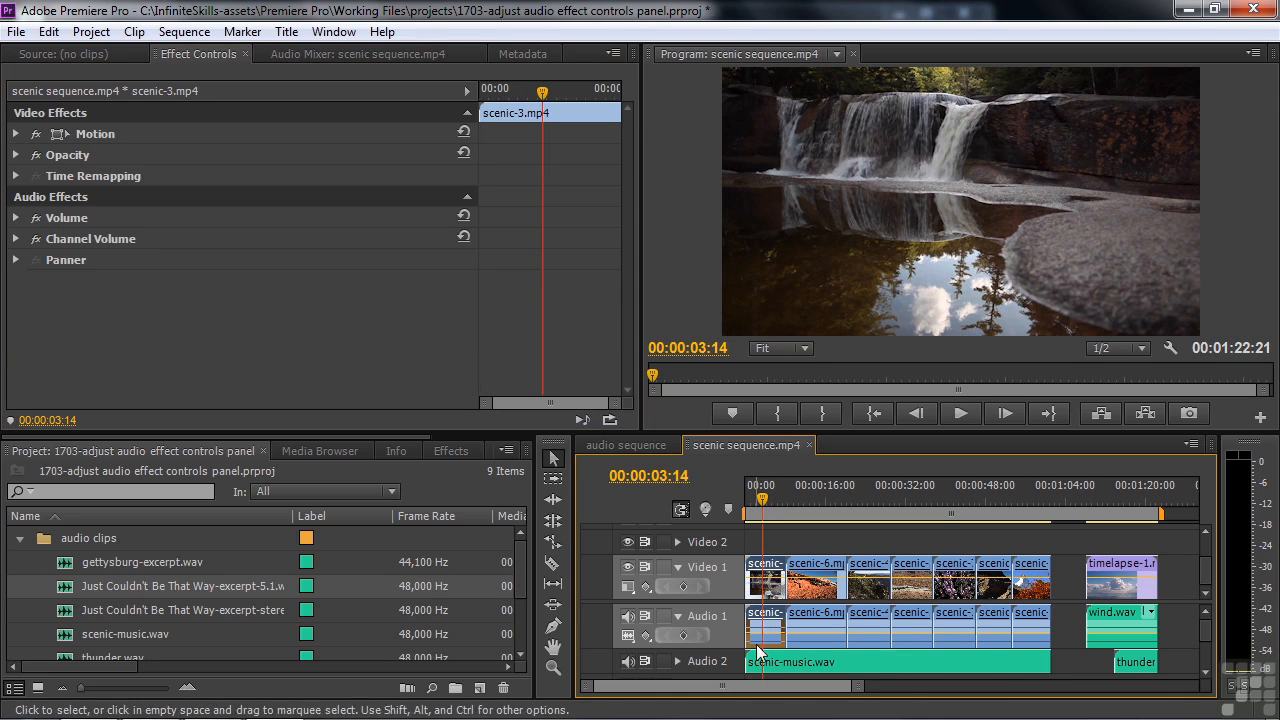
click(764, 664)
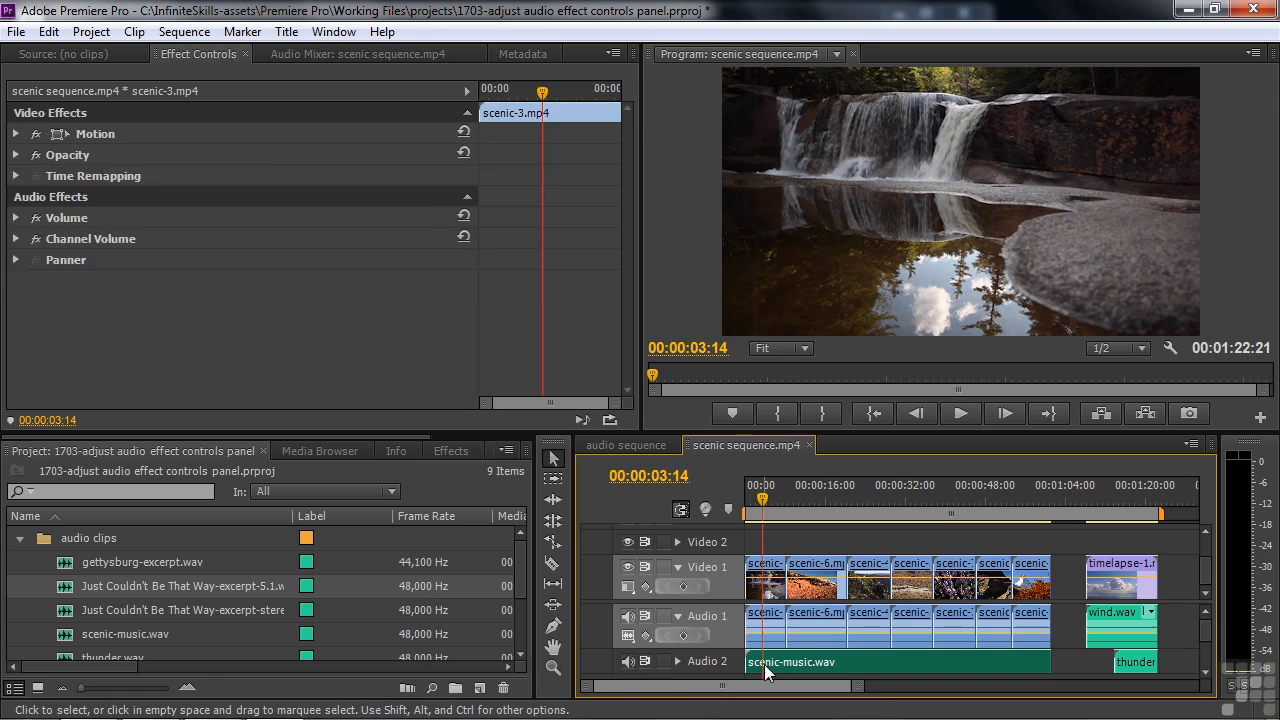
click(437, 175)
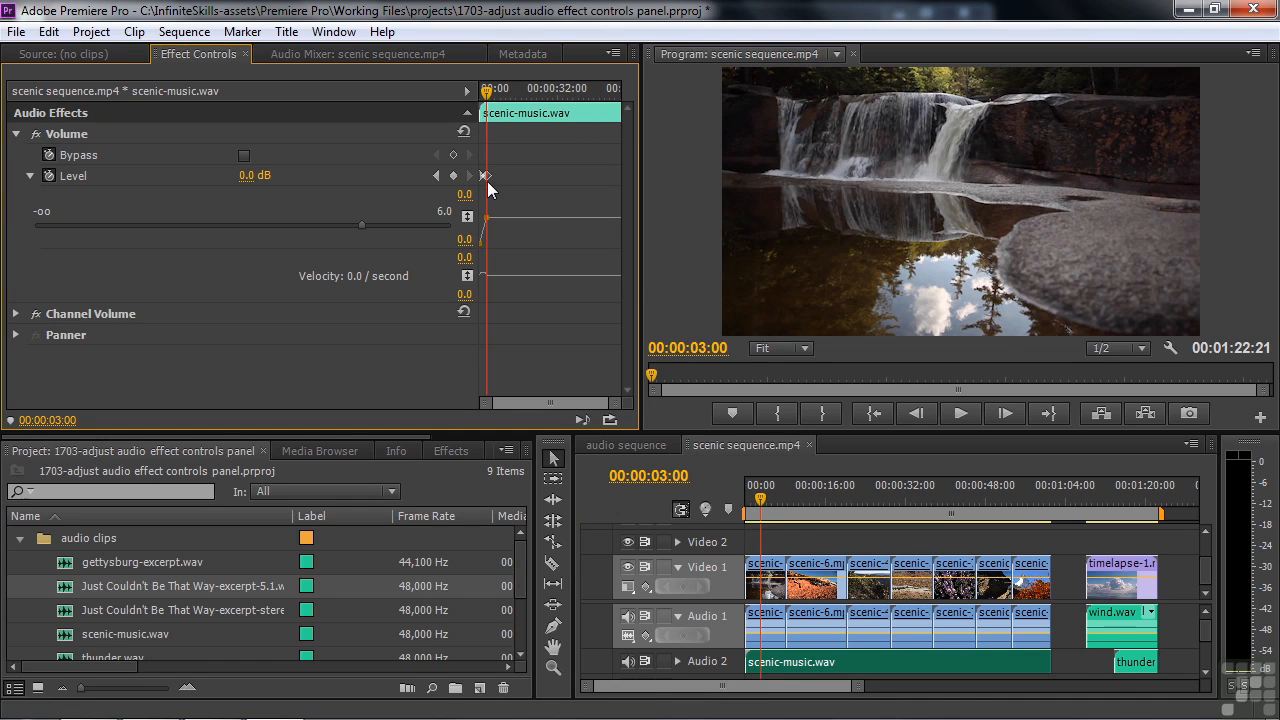
- Select scenic-3.mp4 on Audio 1 and add a Volume Level keyframe at 00:00:03:00
click(764, 627)
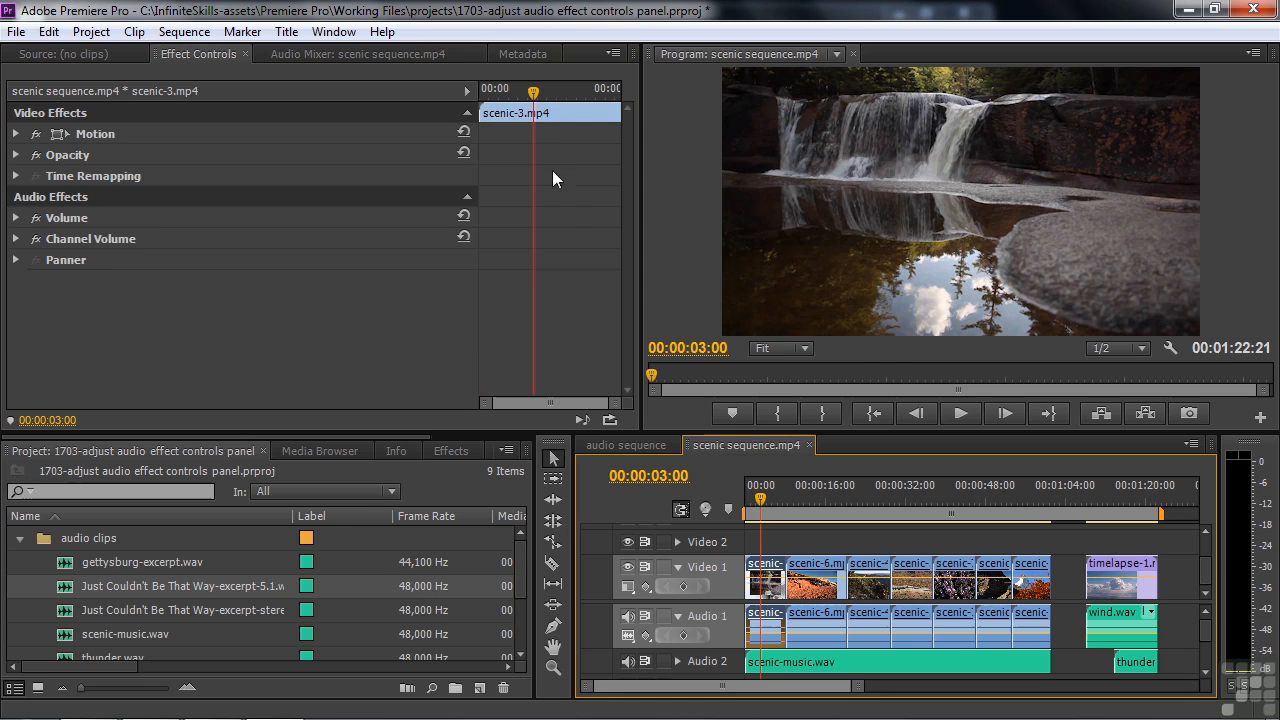
click(16, 218)
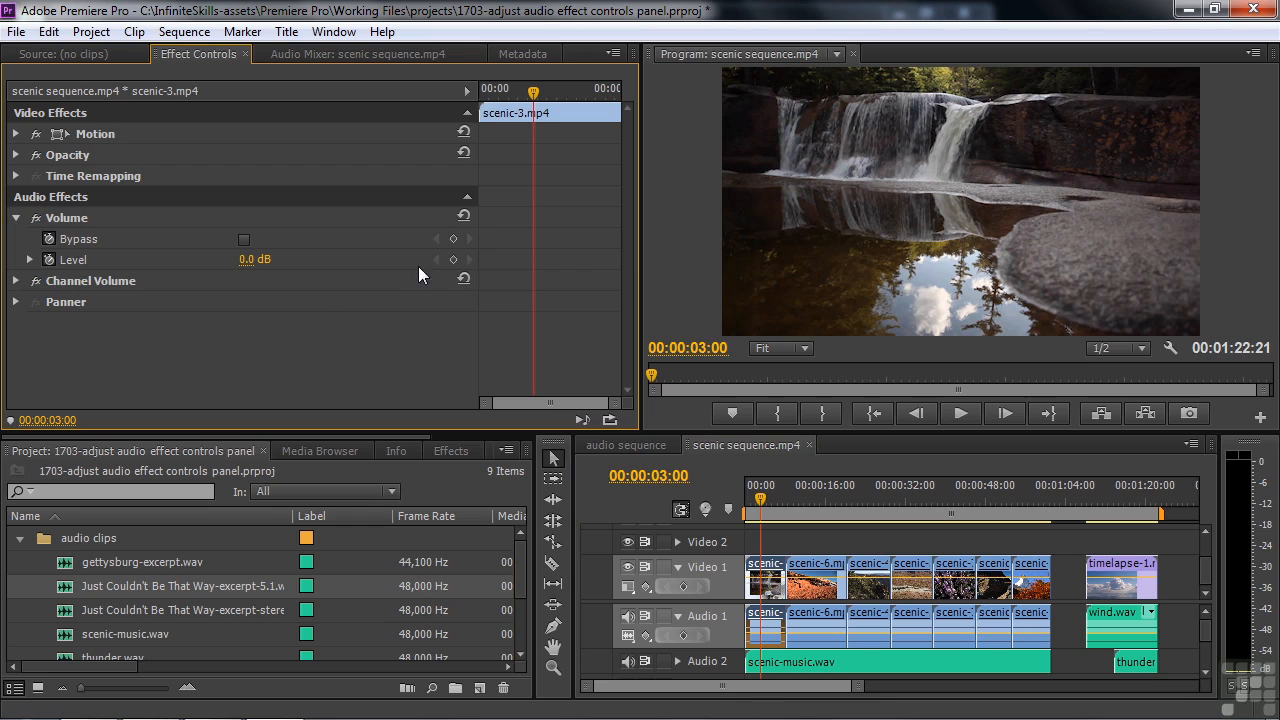
click(452, 260)
- Lower the Level of scenic-3.mp4 to -∞ at 00:00:00:00 and play the opening with both audio fade-ins
drag(535, 103, 426, 108)
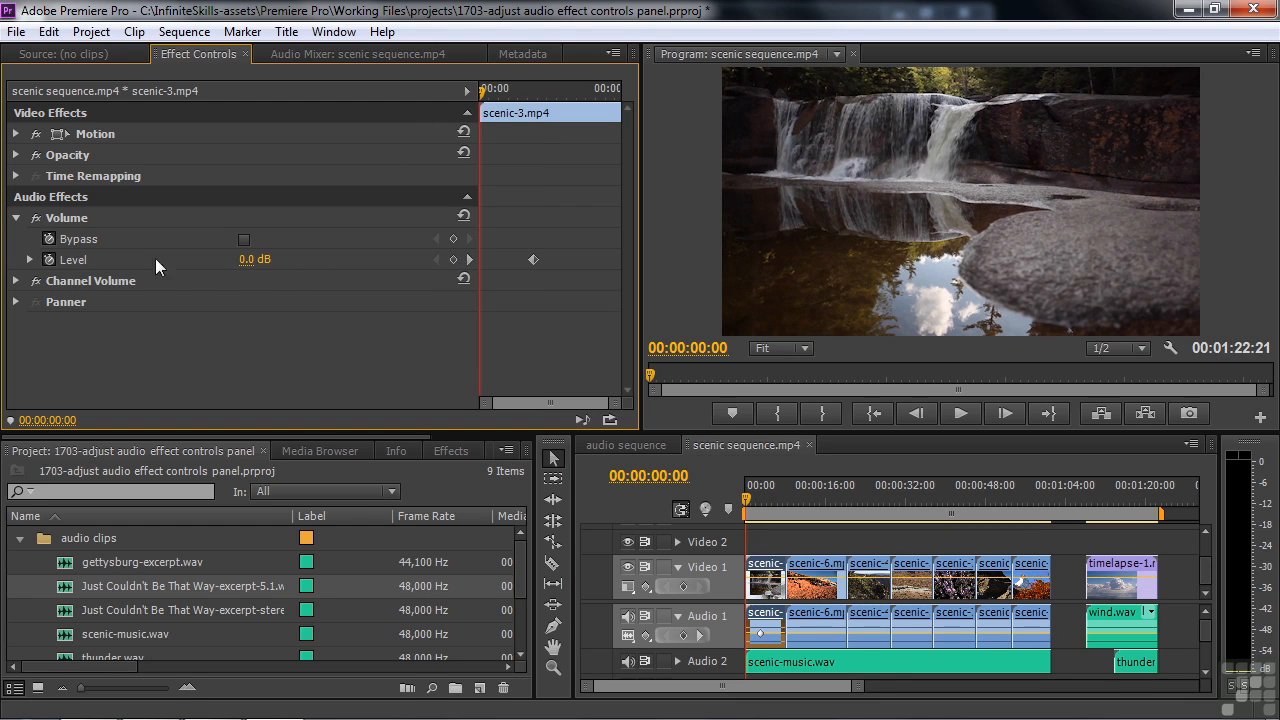
click(30, 260)
drag(363, 309, 2, 316)
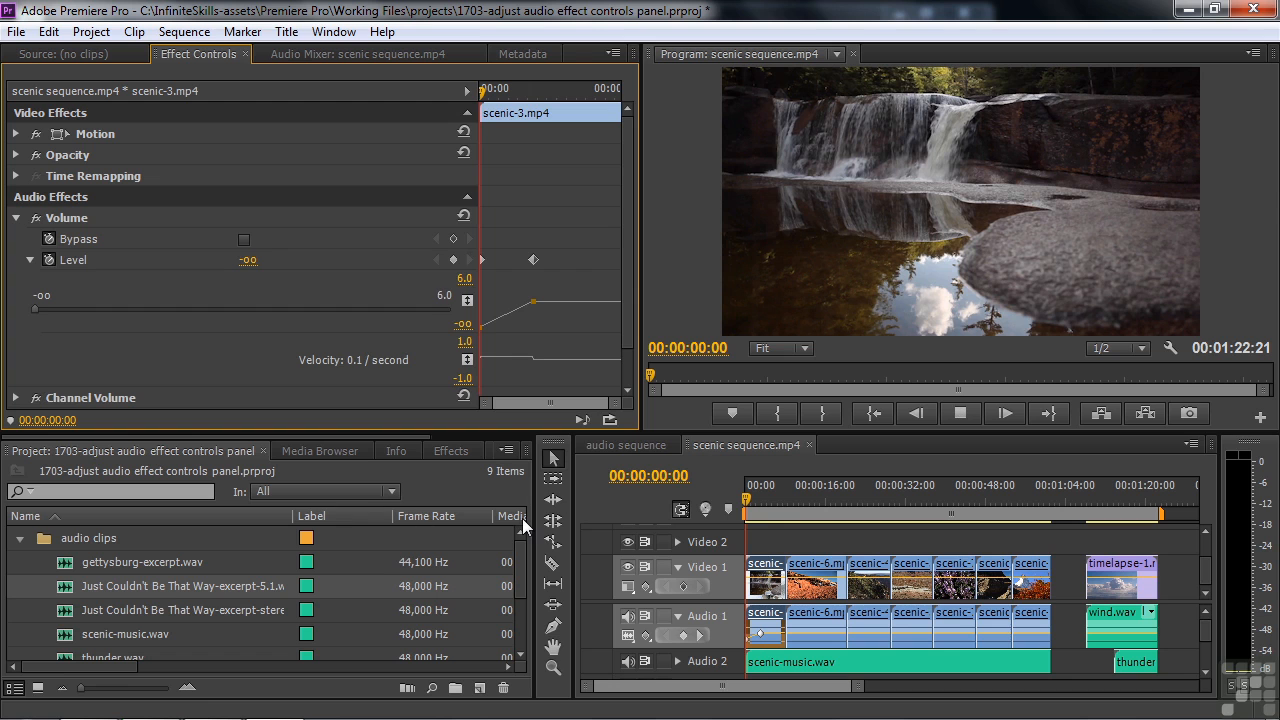
key(space)
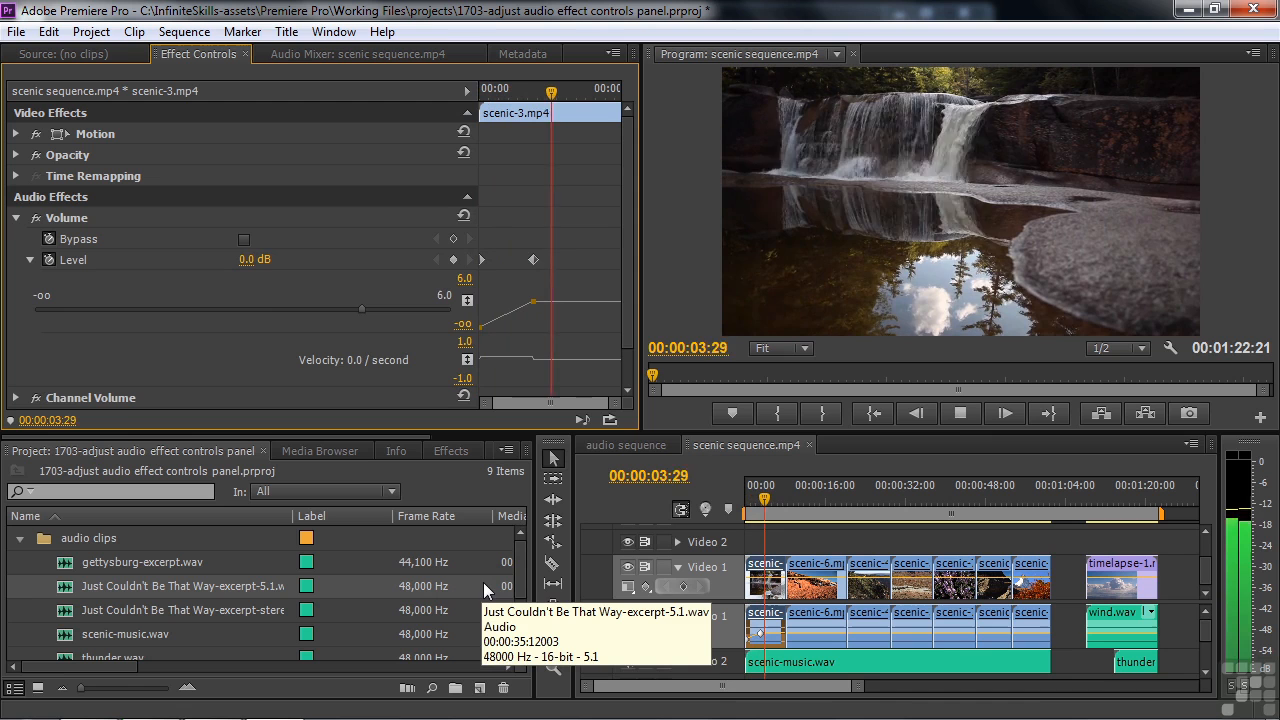
key(space)
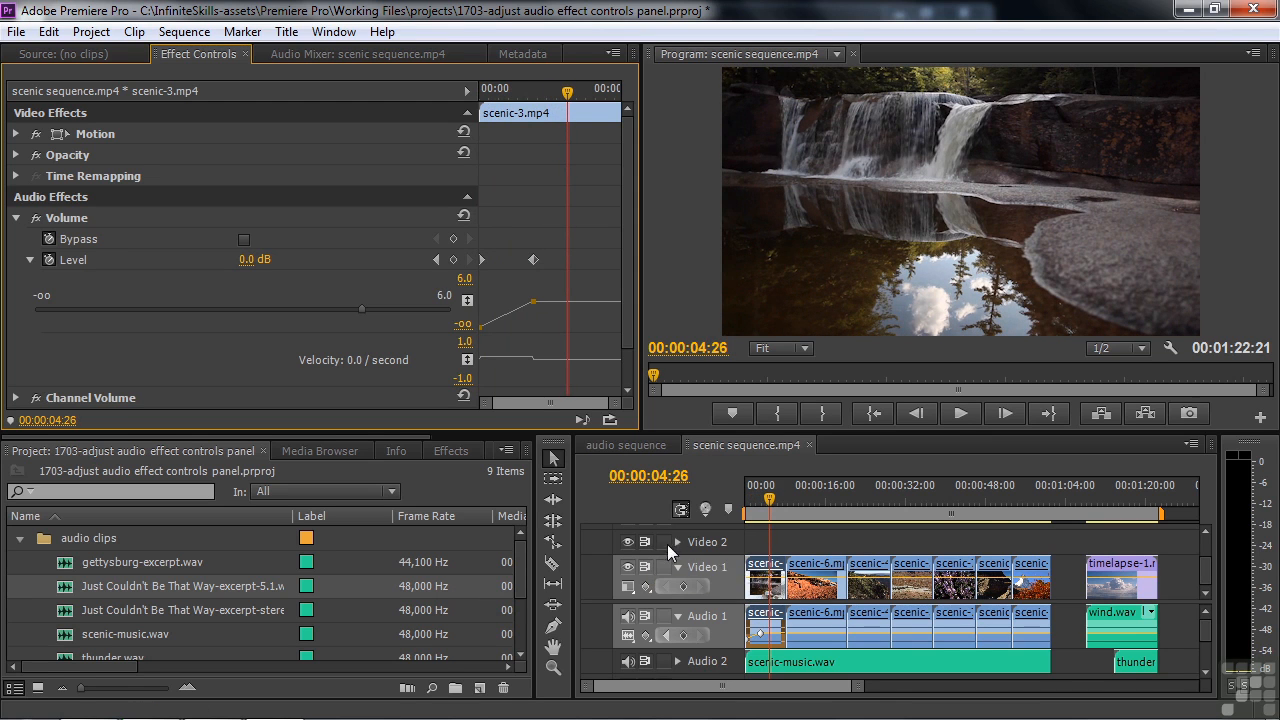
- Play the ending of the scenic clips and add a Volume Level keyframe to scenic-music.wav at 00:00:55:16
drag(769, 501, 1039, 521)
key(space)
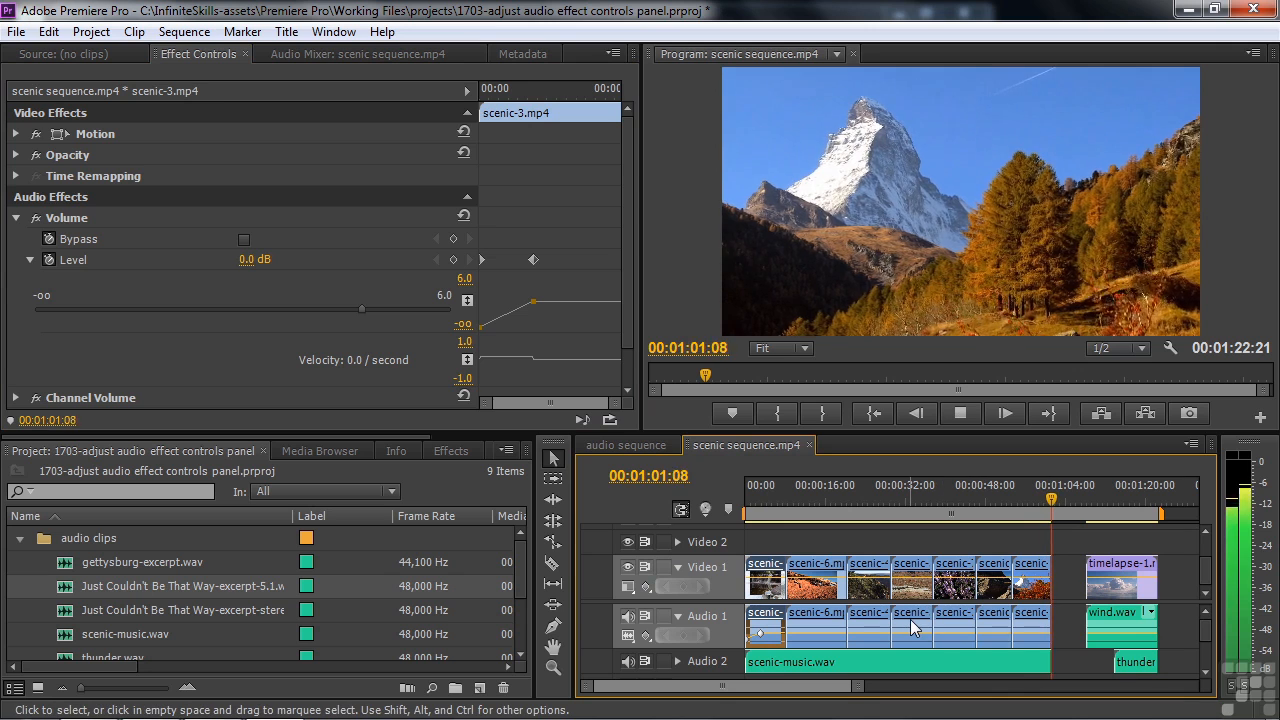
click(1052, 505)
drag(1052, 500, 1022, 502)
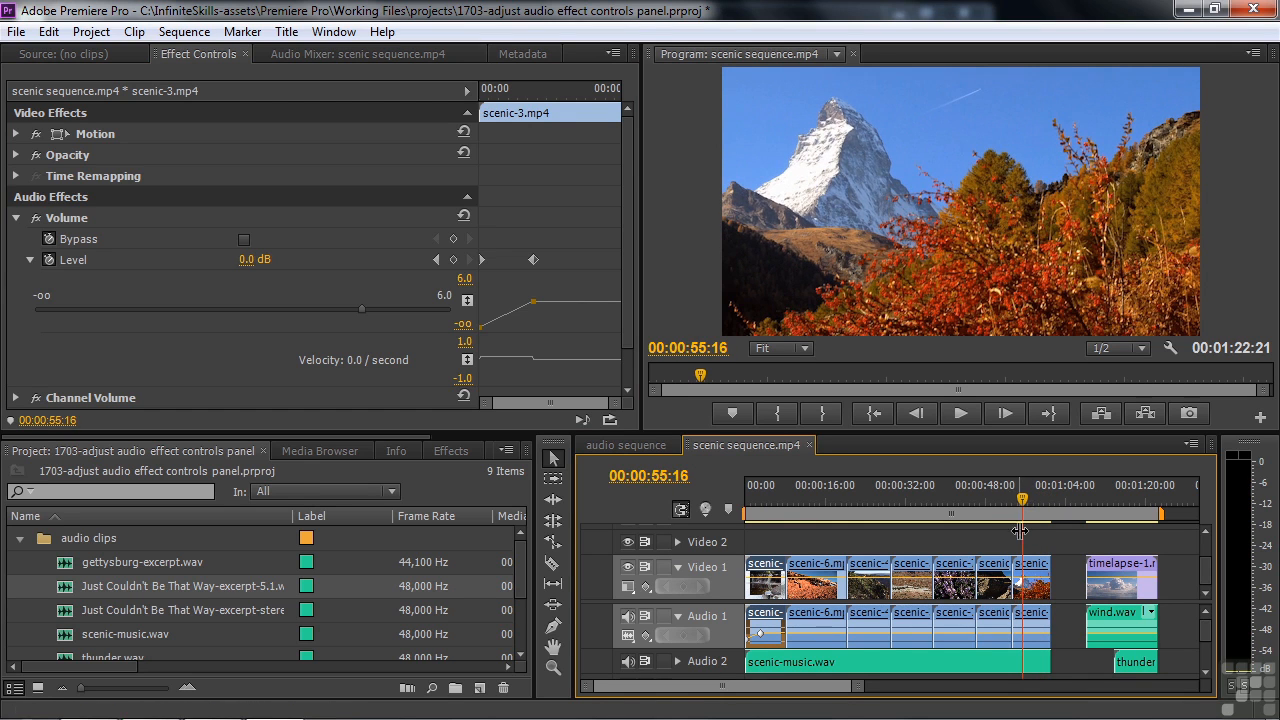
click(1028, 664)
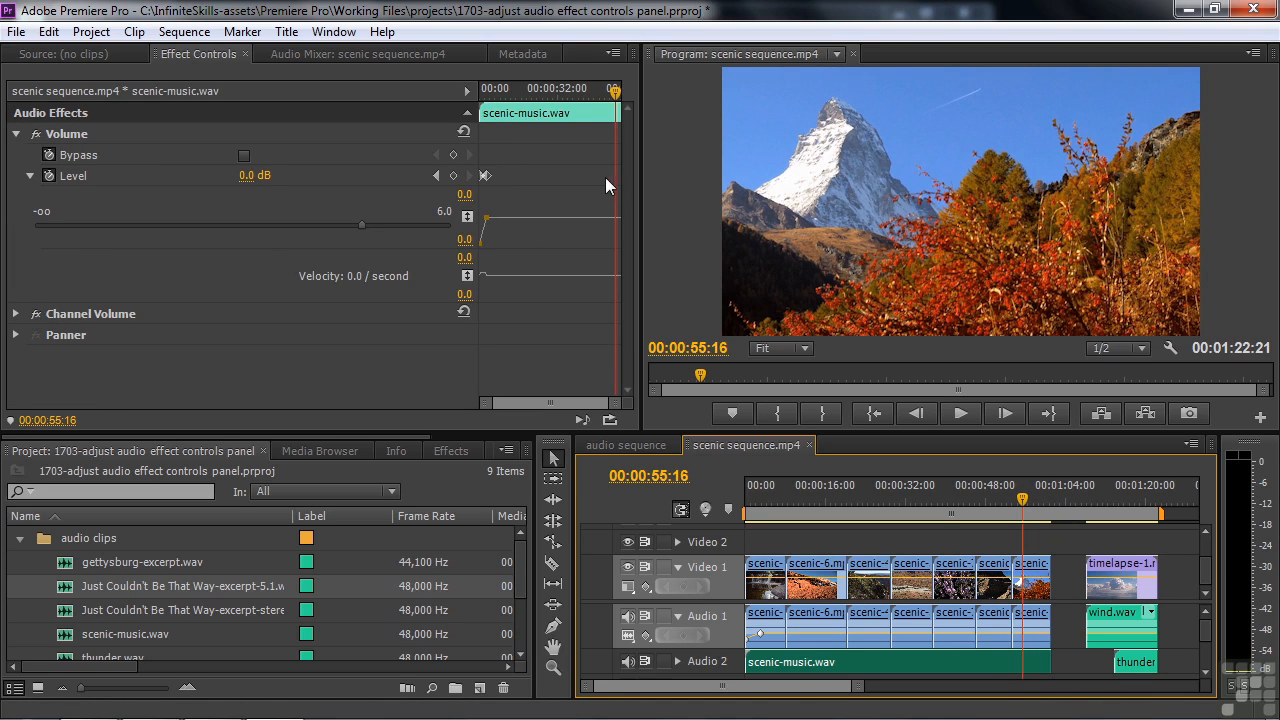
click(453, 175)
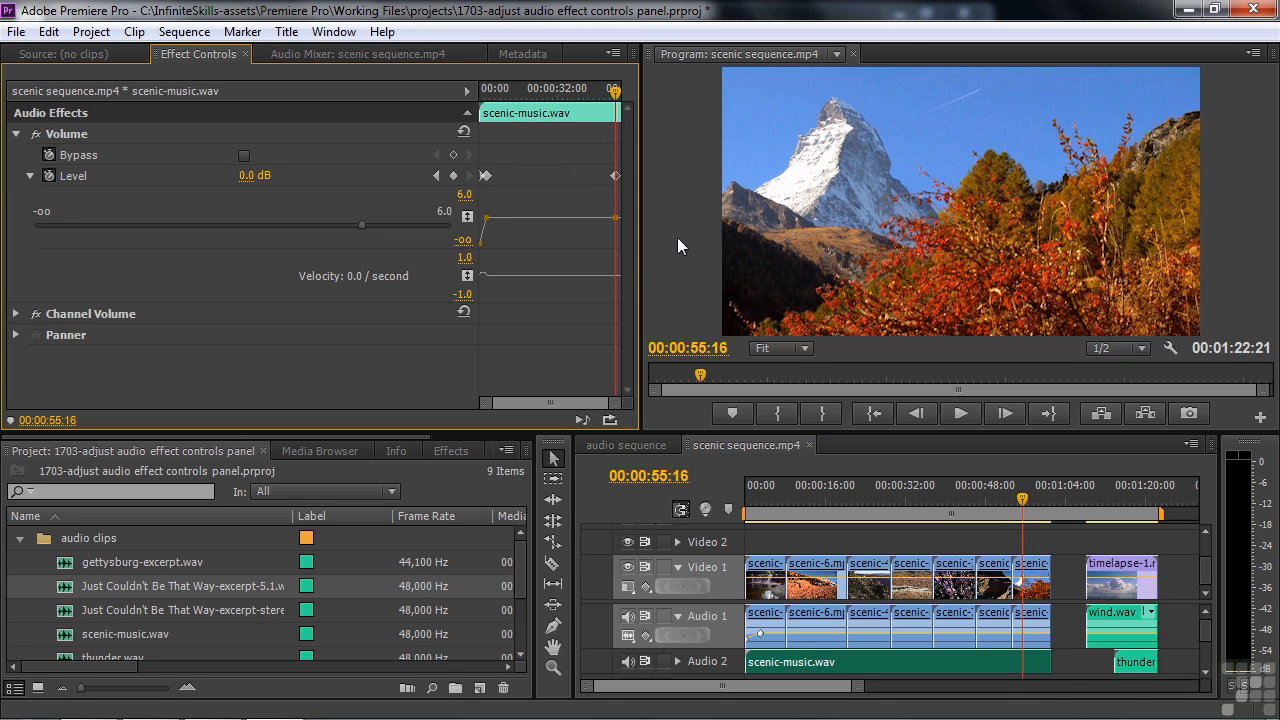
- Lower the Level of scenic-music.wav to -∞ on its last frame at 00:01:01:09
key(Down)
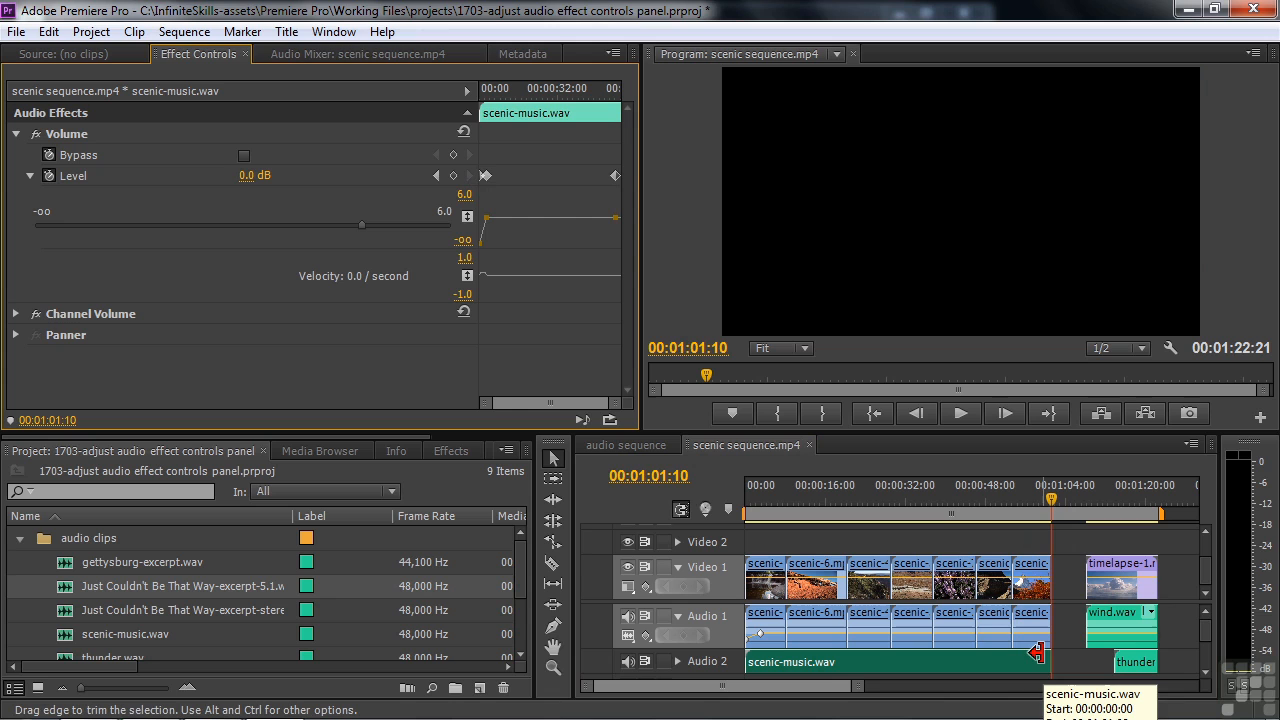
key(Left)
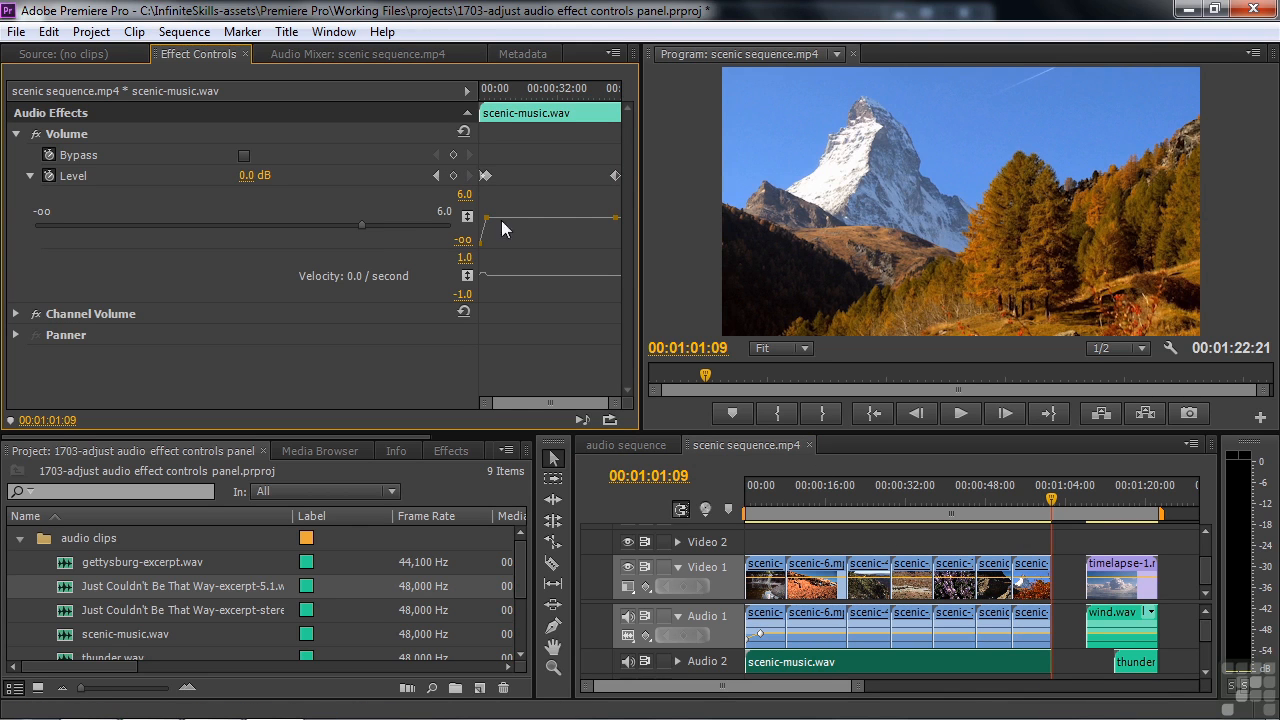
drag(360, 223, 6, 238)
- Play the end of scenic-music.wav from 00:00:53:10 and again from 00:00:58:10 to hear the fade-out
drag(1053, 504, 1013, 512)
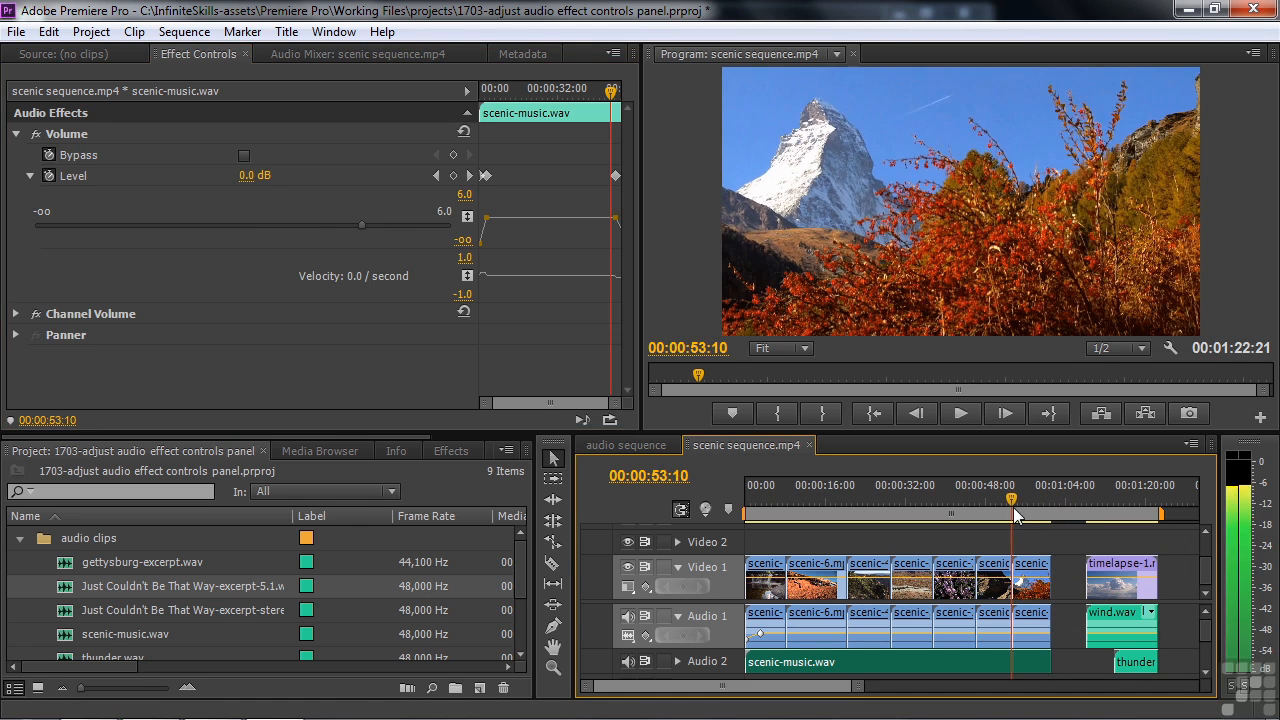
key(space)
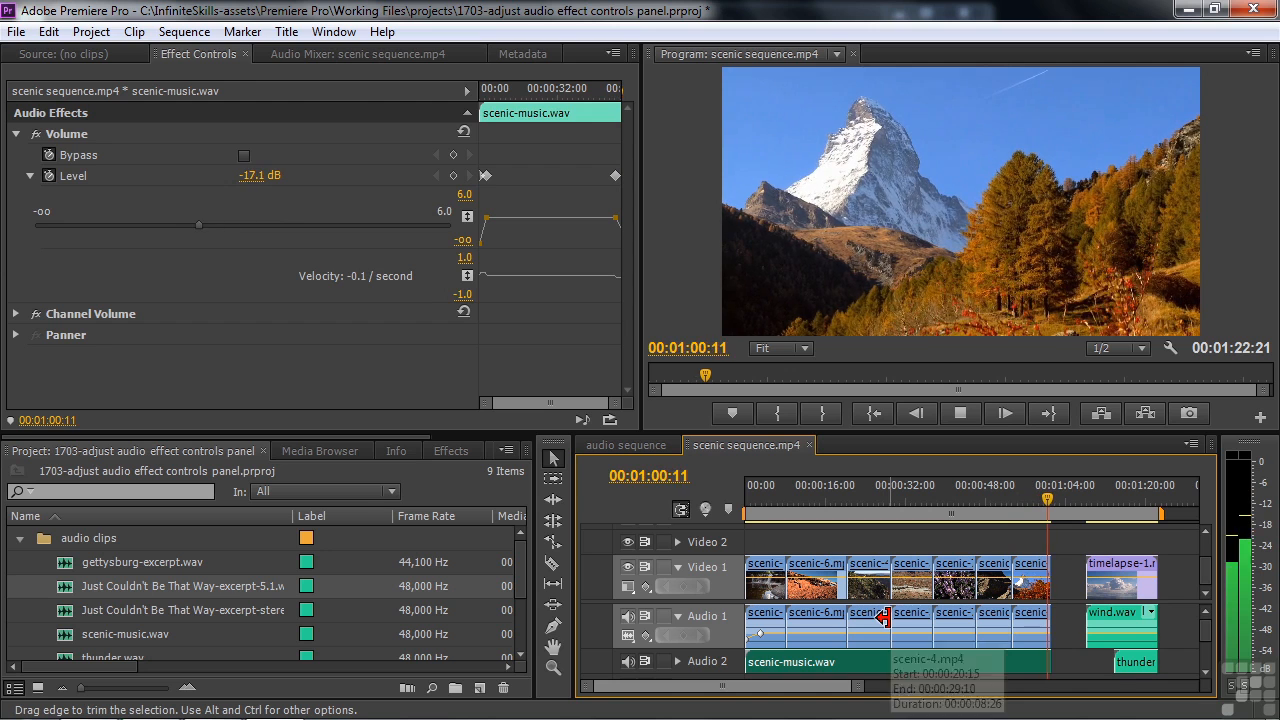
key(space)
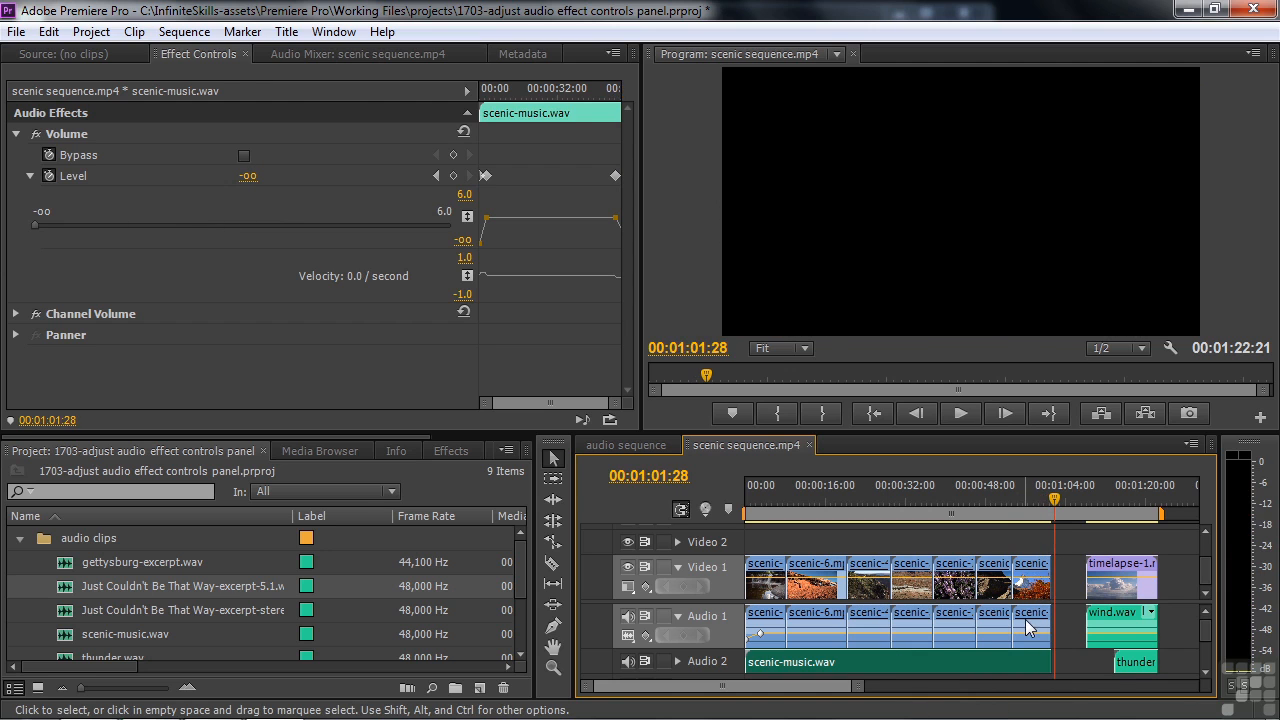
drag(1050, 492, 1036, 506)
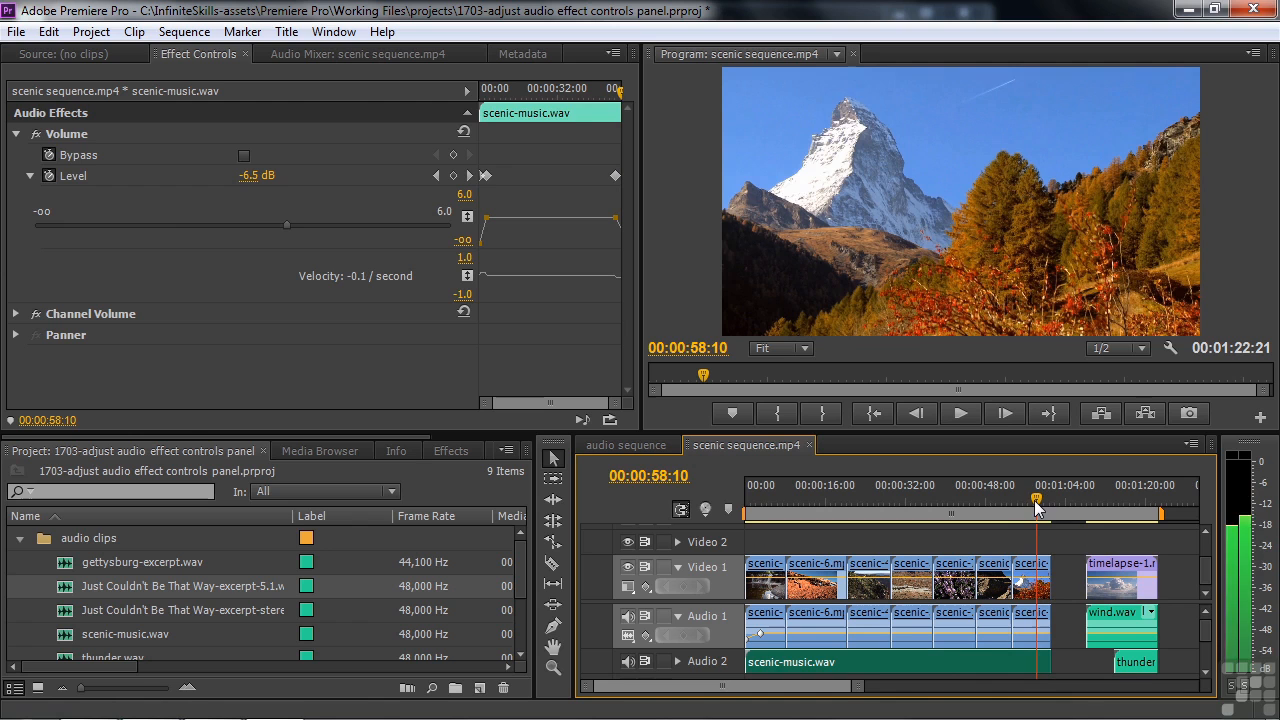
key(space)
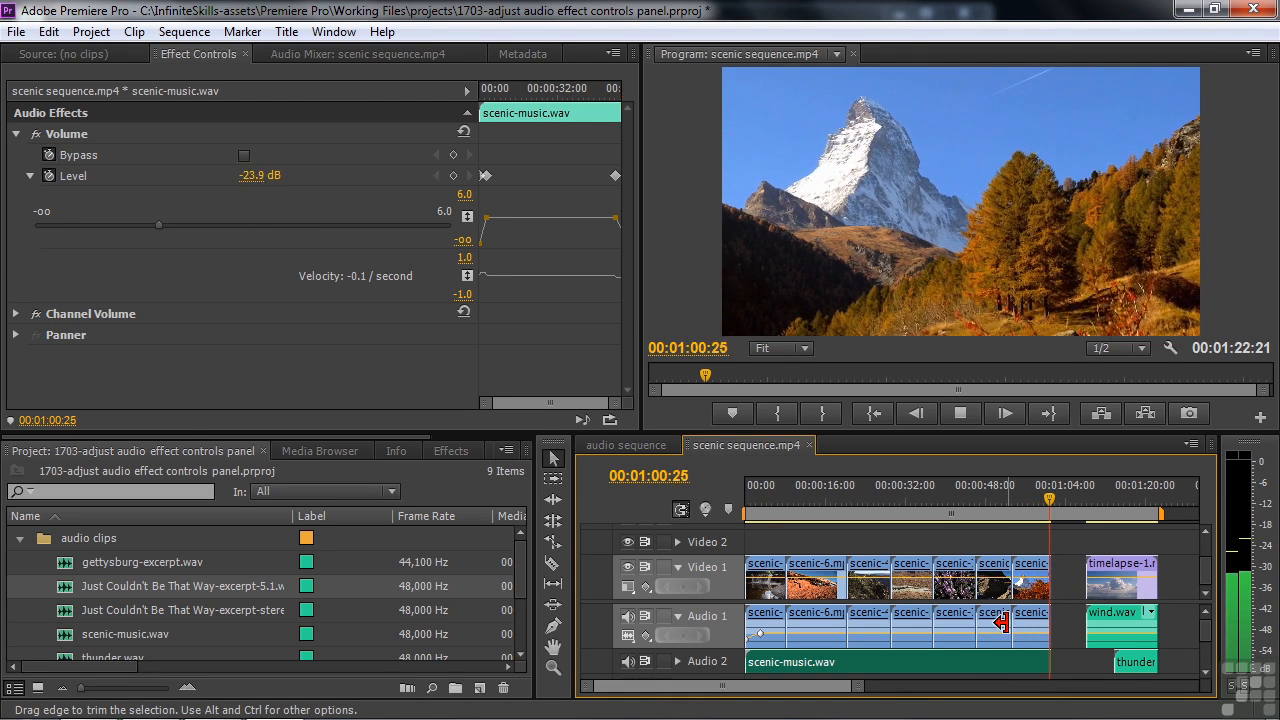
key(space)
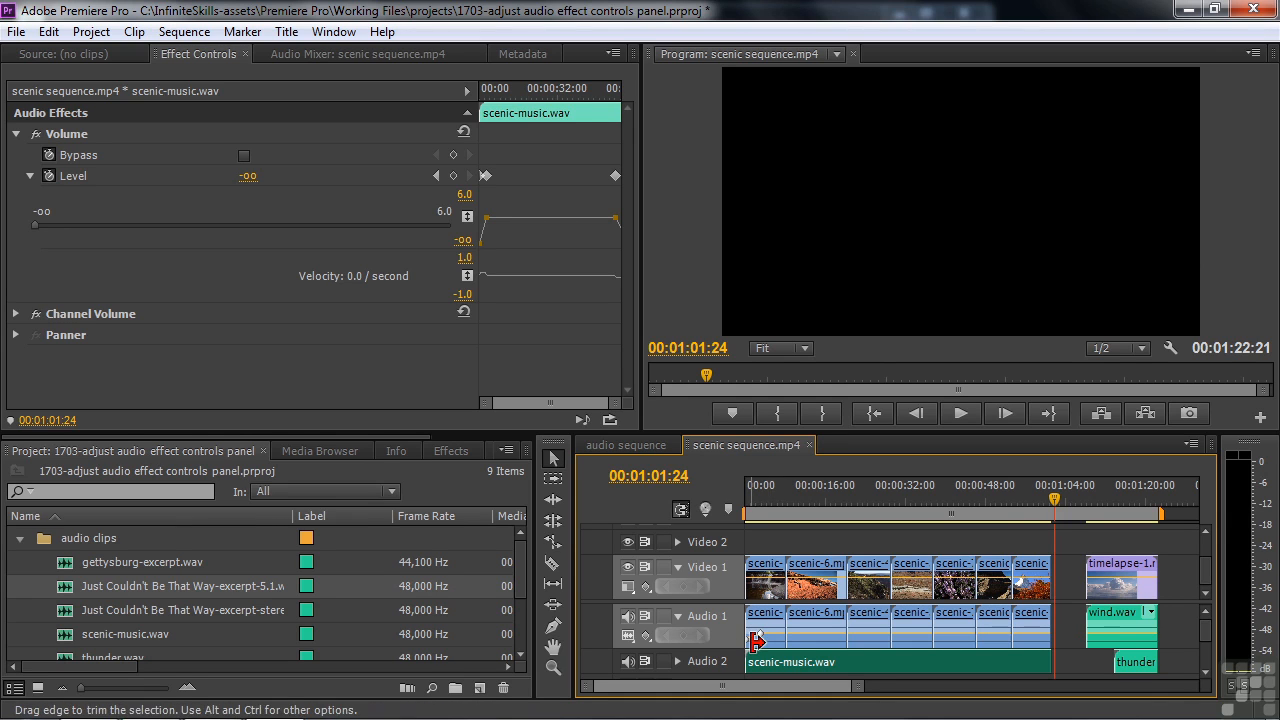
- Expand the Audio 2 track to show the thunder.wav waveform below wind.wav near the end of the sequence
mouse_move(765, 641)
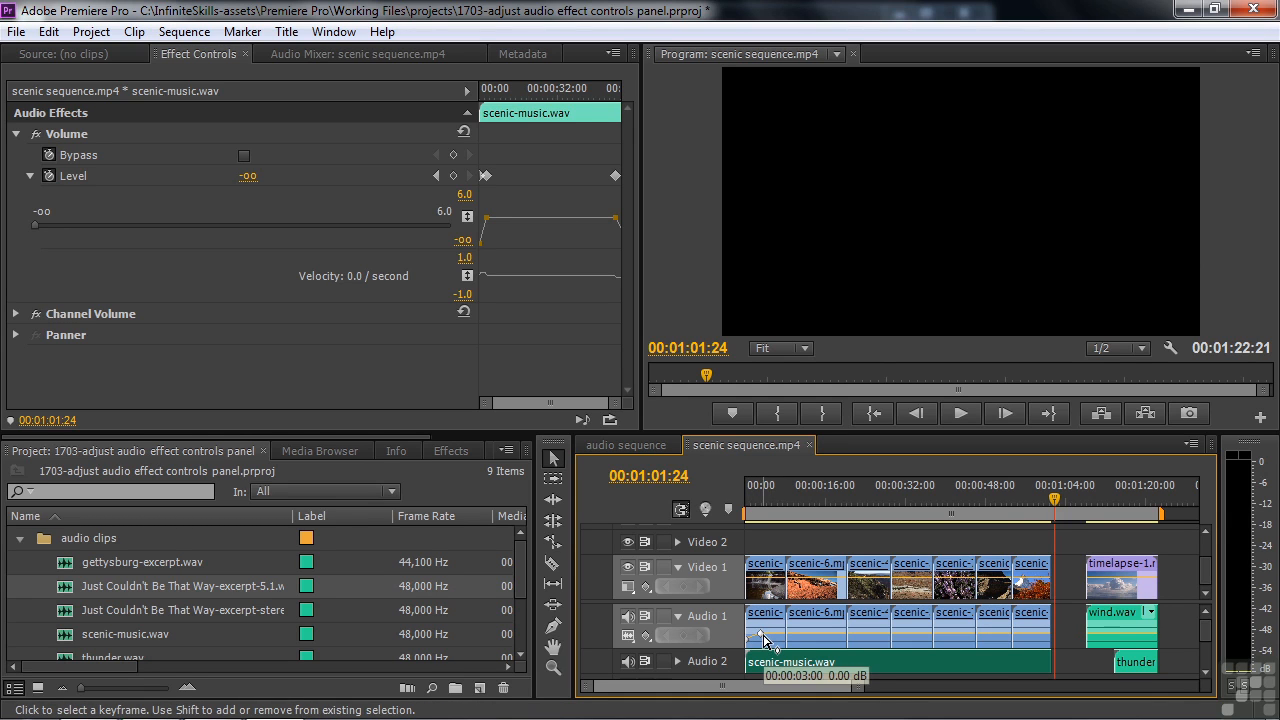
drag(743, 686, 772, 697)
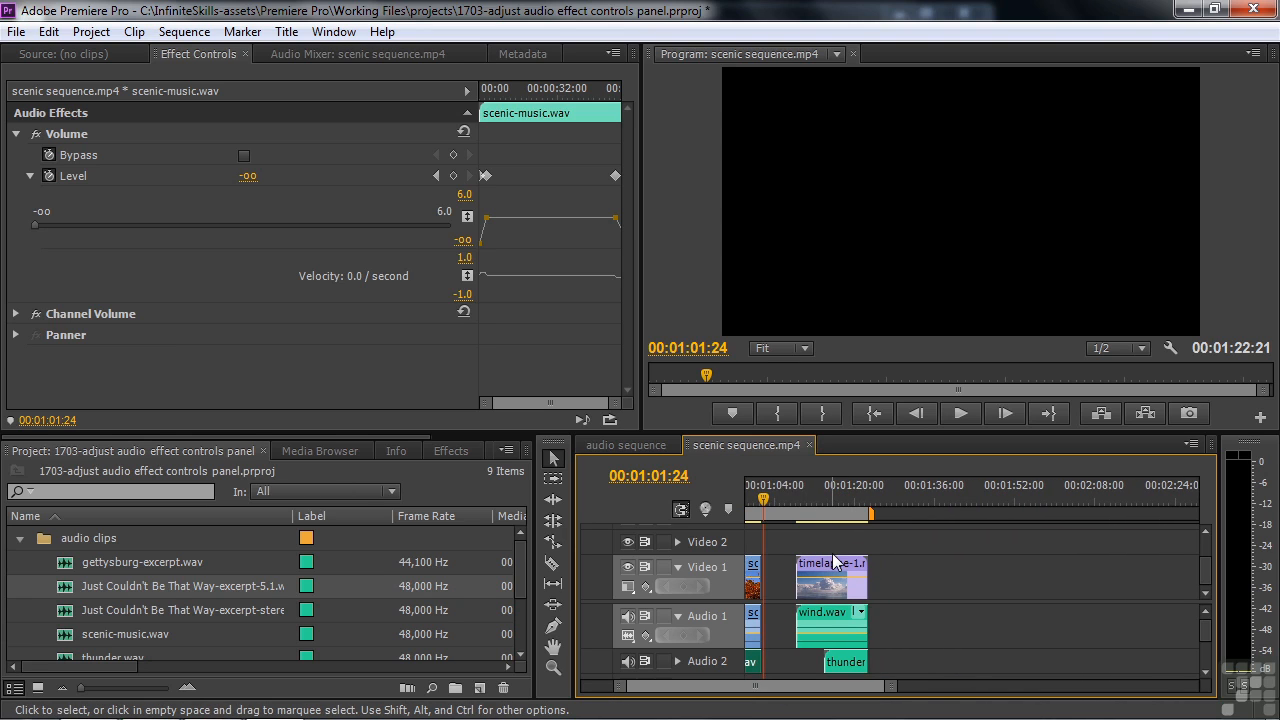
key(=)
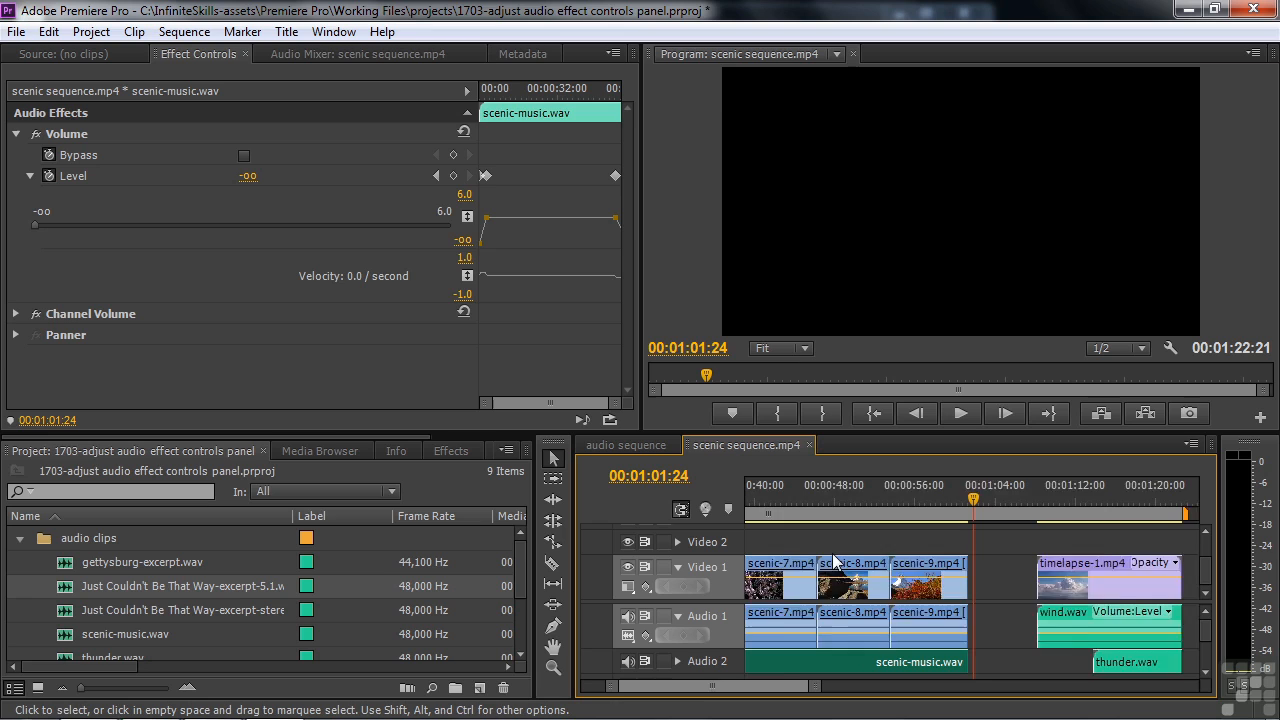
key(=)
mouse_move(697, 688)
mouse_down()
mouse_move(720, 691)
mouse_move(708, 694)
mouse_up()
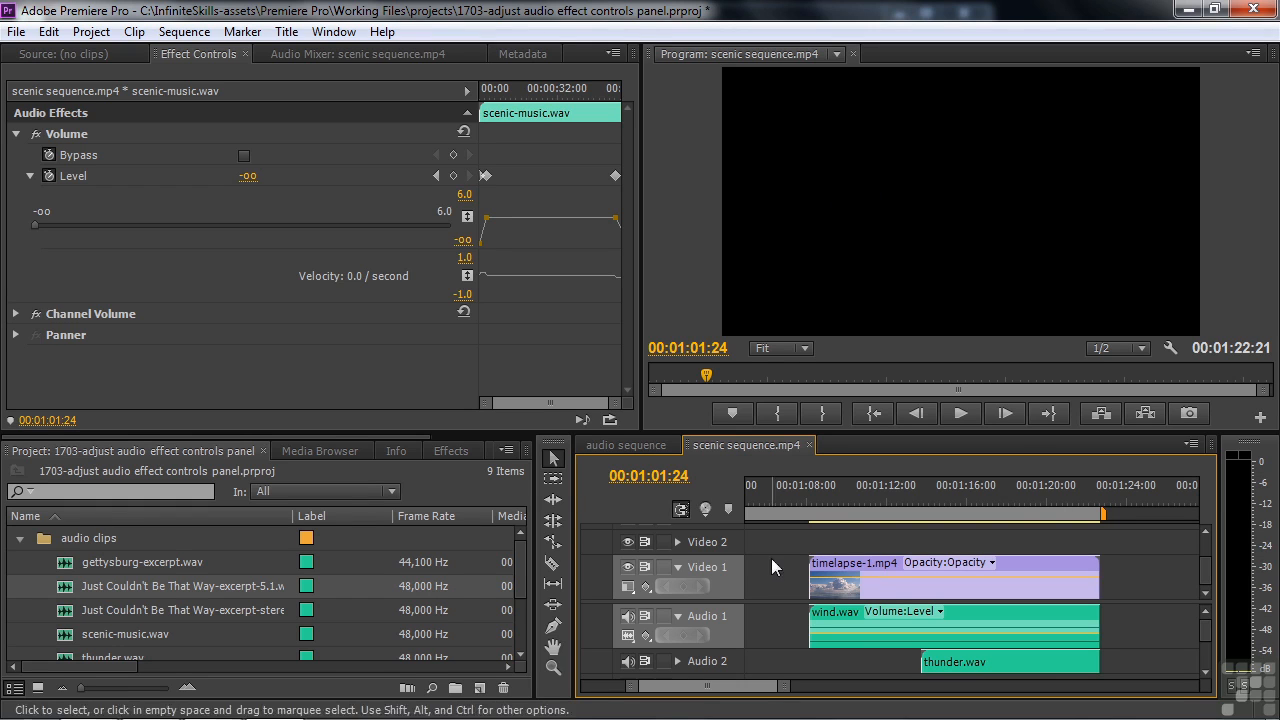
click(677, 661)
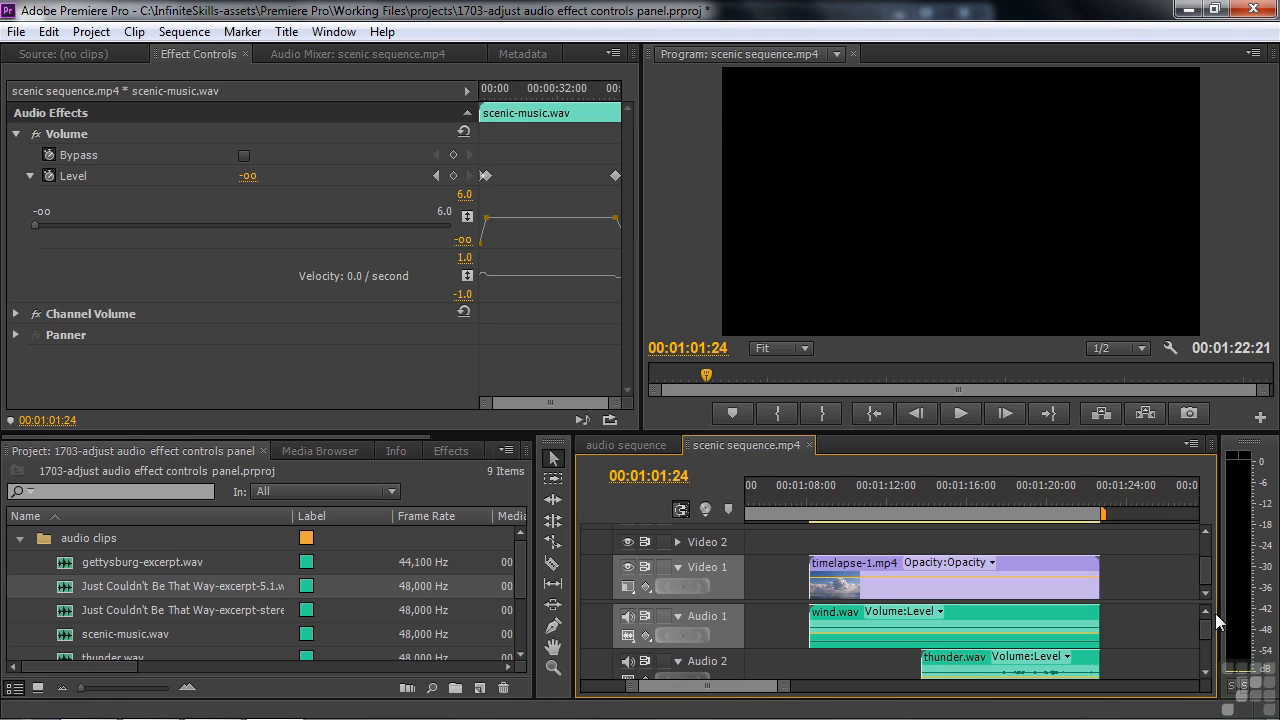
drag(1201, 600, 1206, 547)
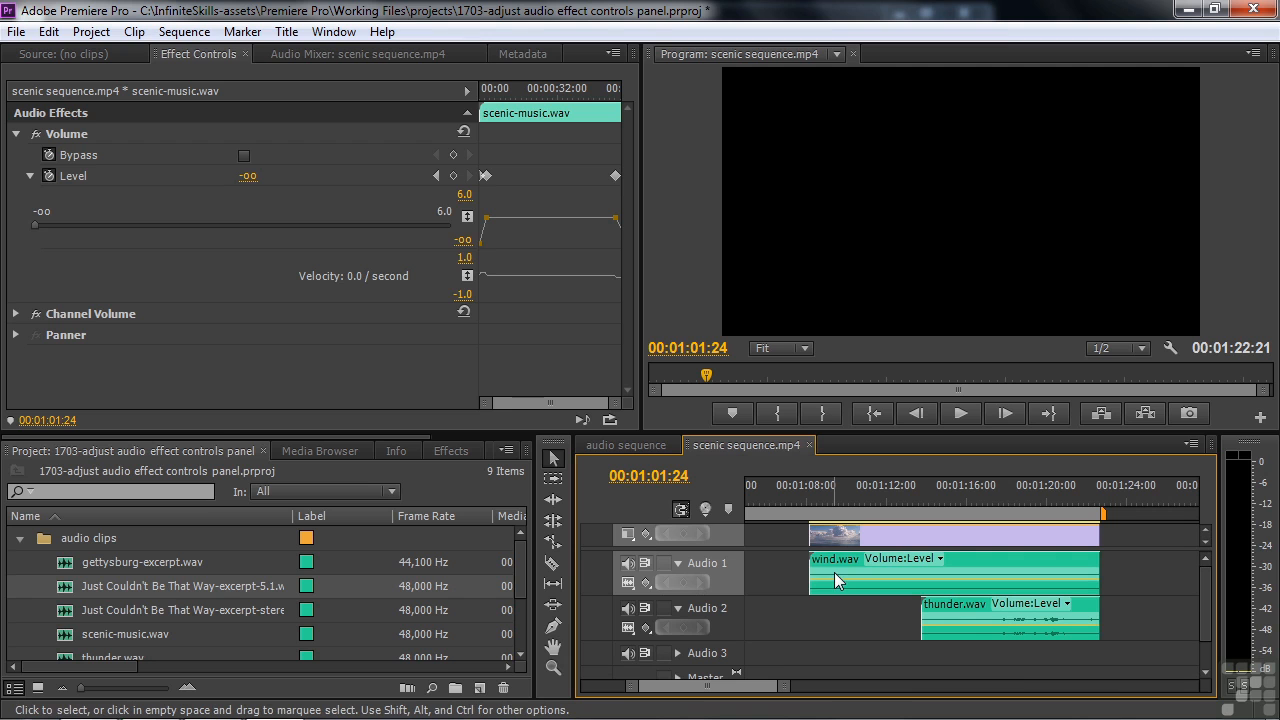
- Select wind.wav on Audio 1 and add a Volume Level keyframe at 00:01:13:22, where thunder.wav starts
drag(805, 492, 922, 509)
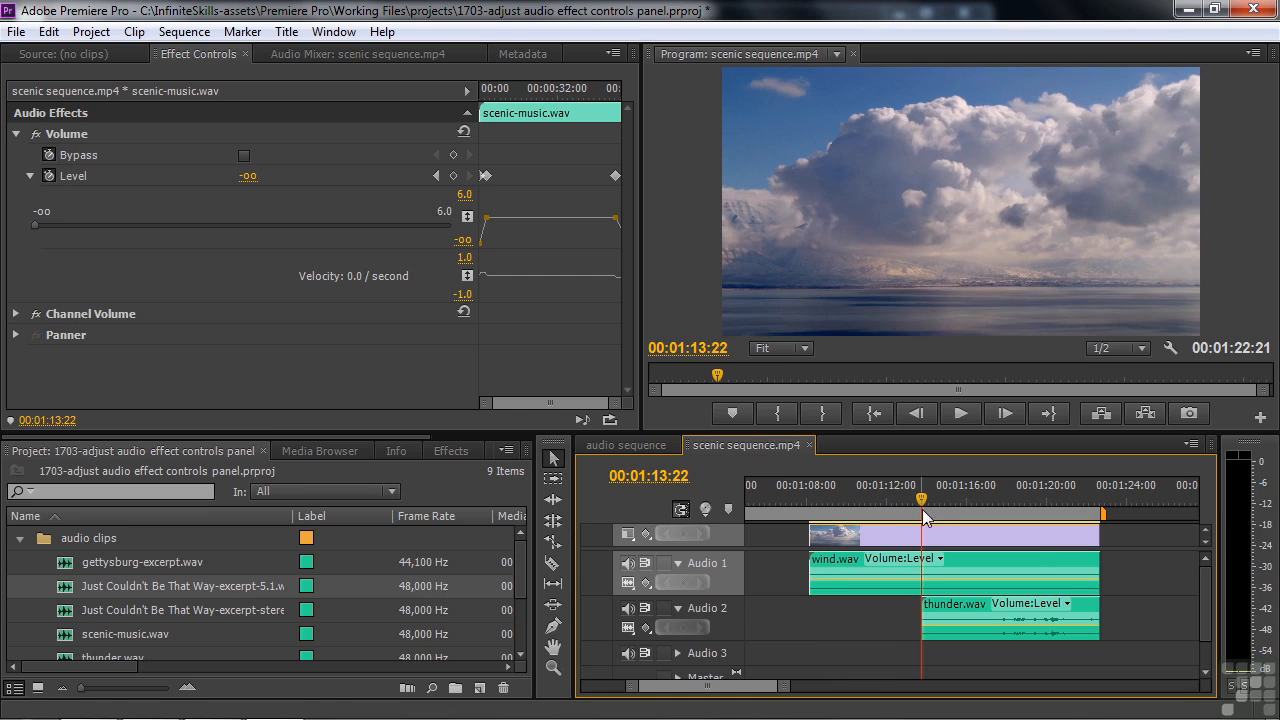
click(887, 585)
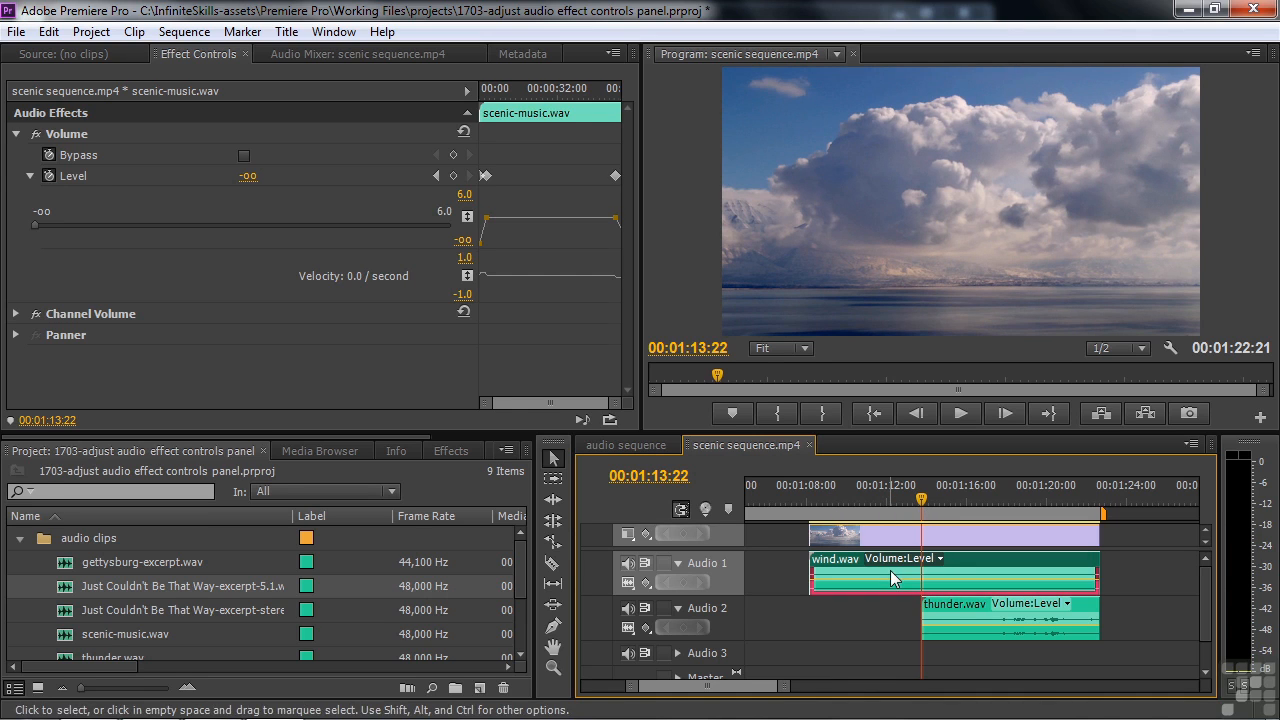
click(16, 133)
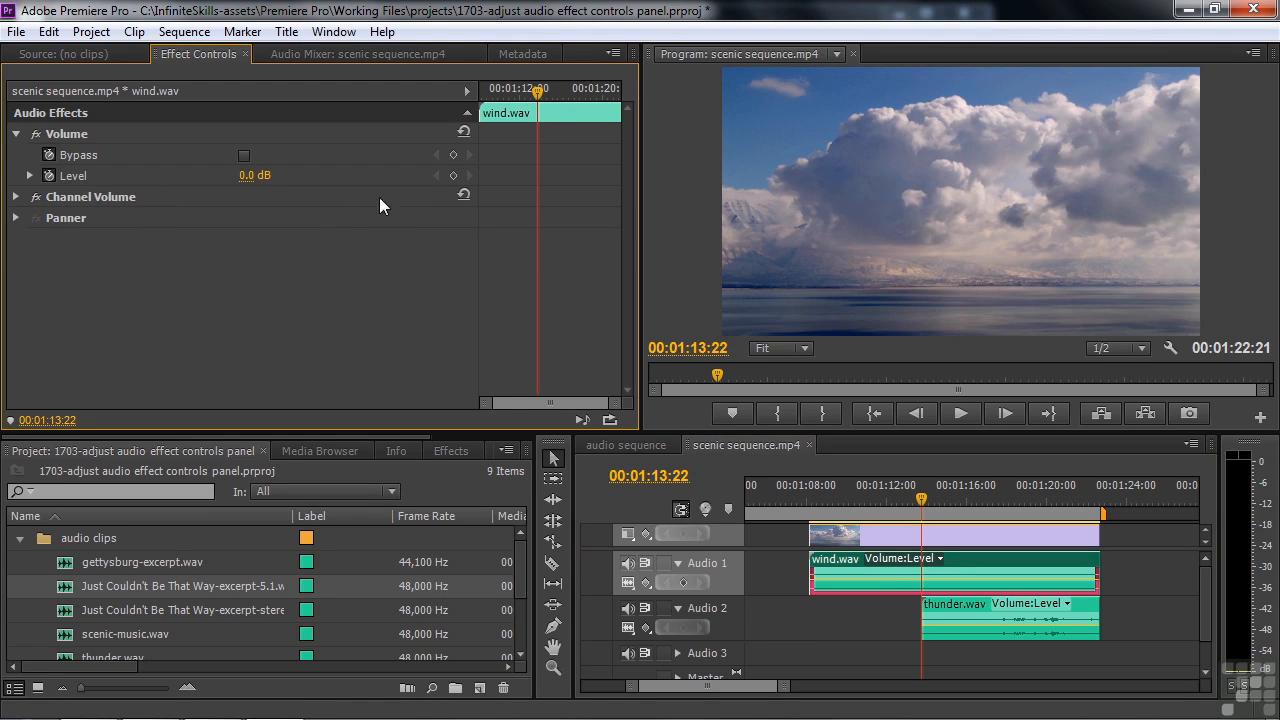
click(453, 175)
- Lower the Level of wind.wav to -∞ at its start, 00:01:08:04, and play its fade-in
key(Up)
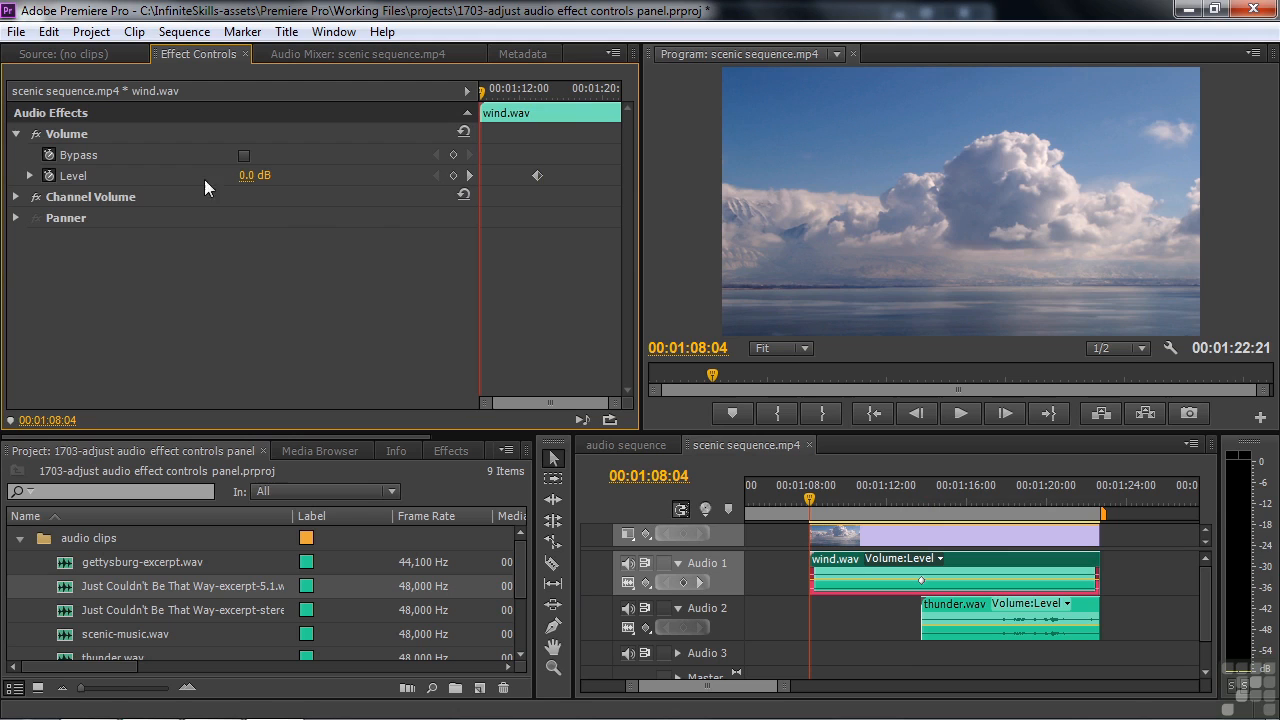
click(30, 176)
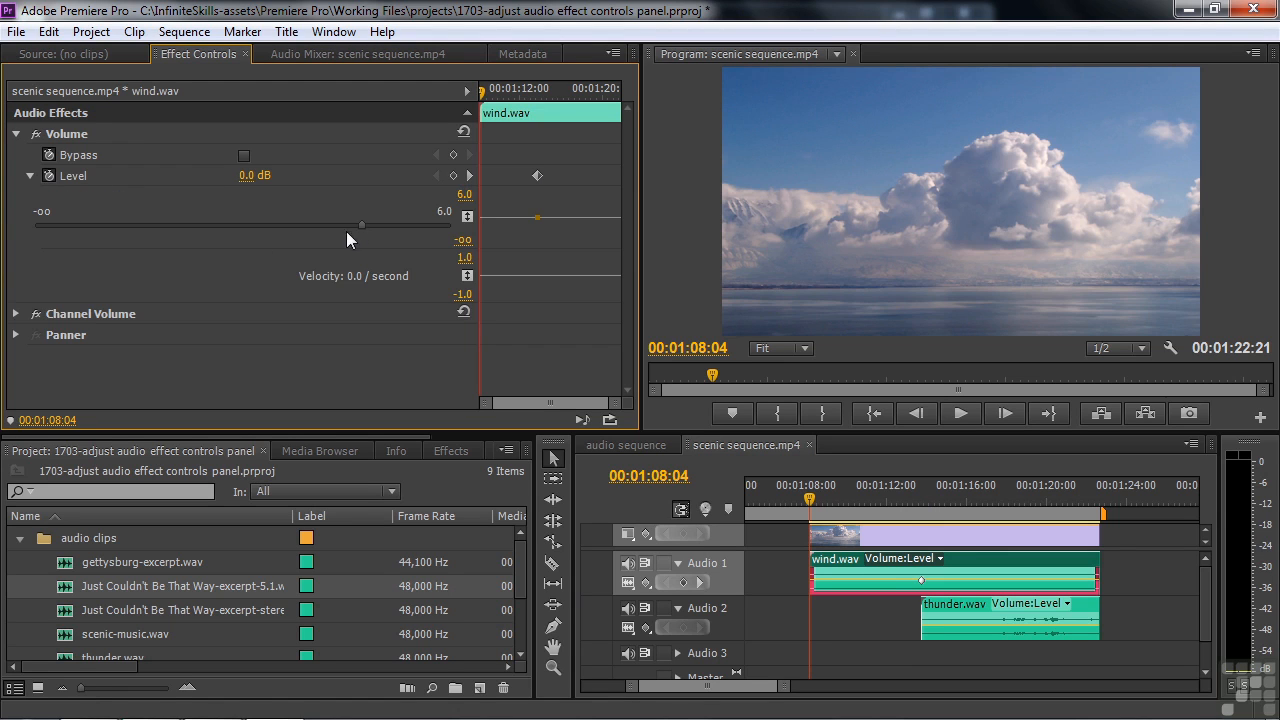
drag(362, 225, 26, 221)
key(space)
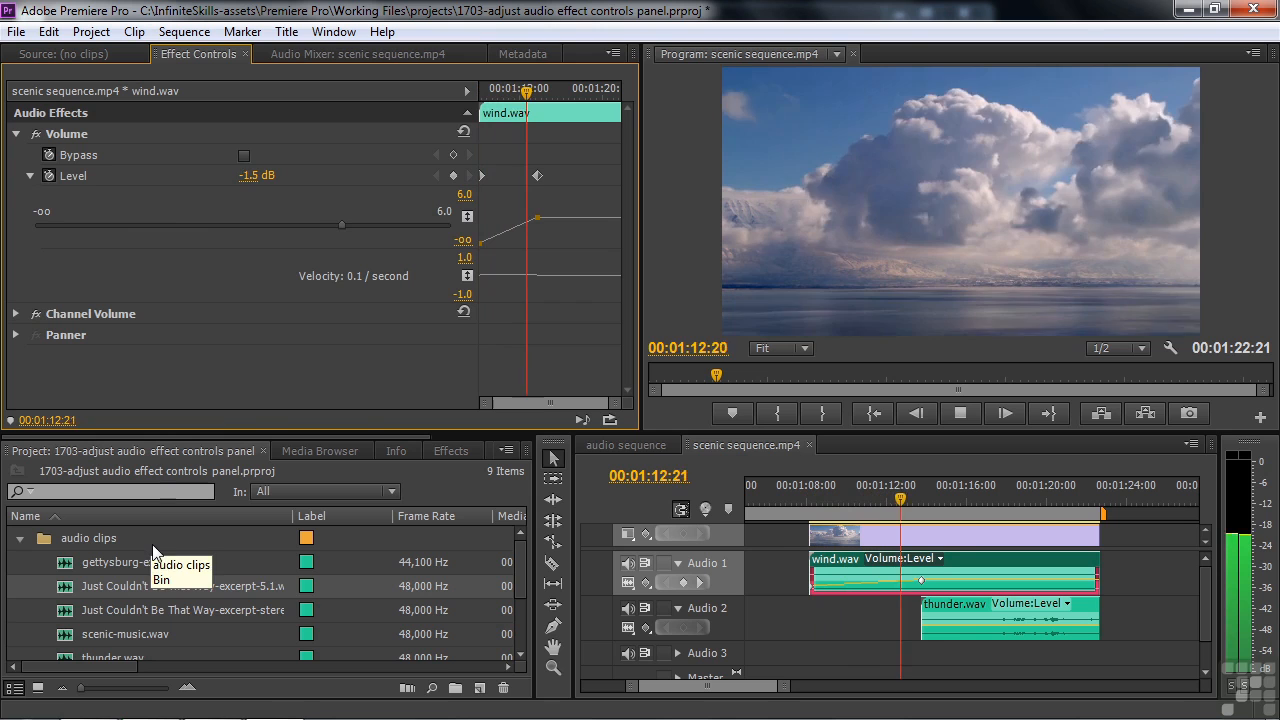
key(space)
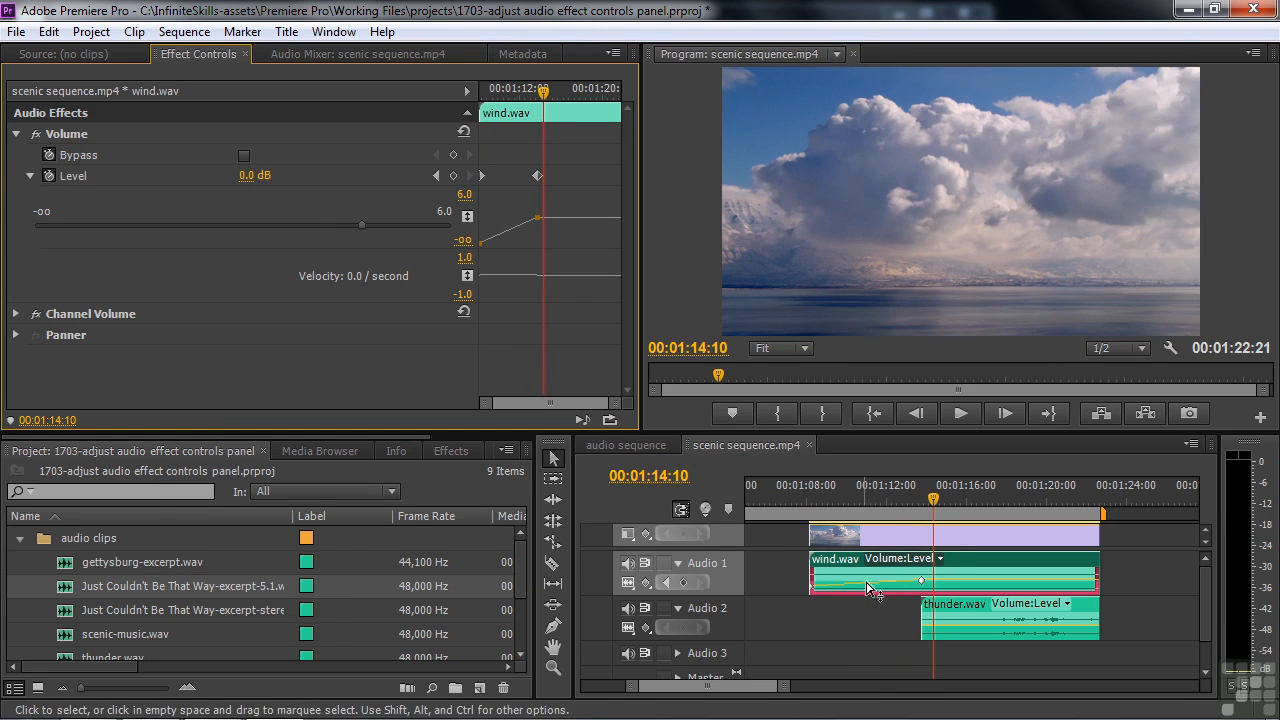
- Select thunder.wav on Audio 2 and add a Volume Level keyframe at 00:01:17:11
drag(930, 503, 993, 496)
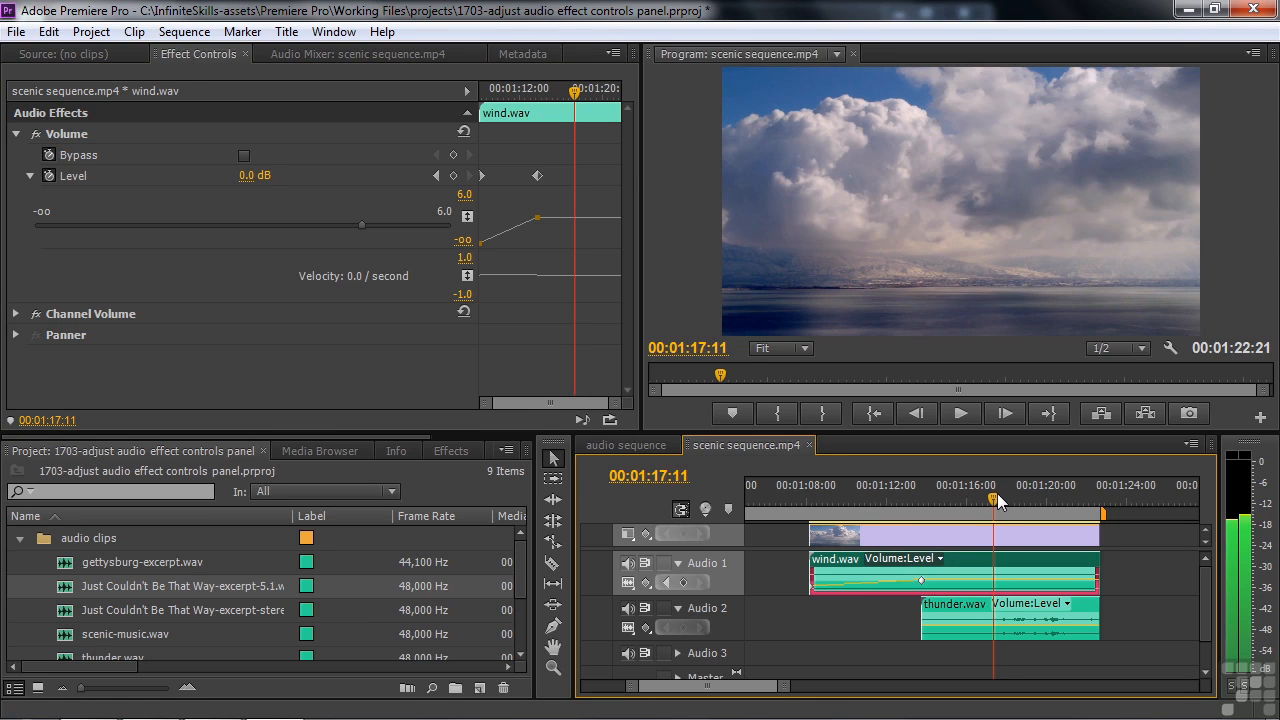
click(988, 630)
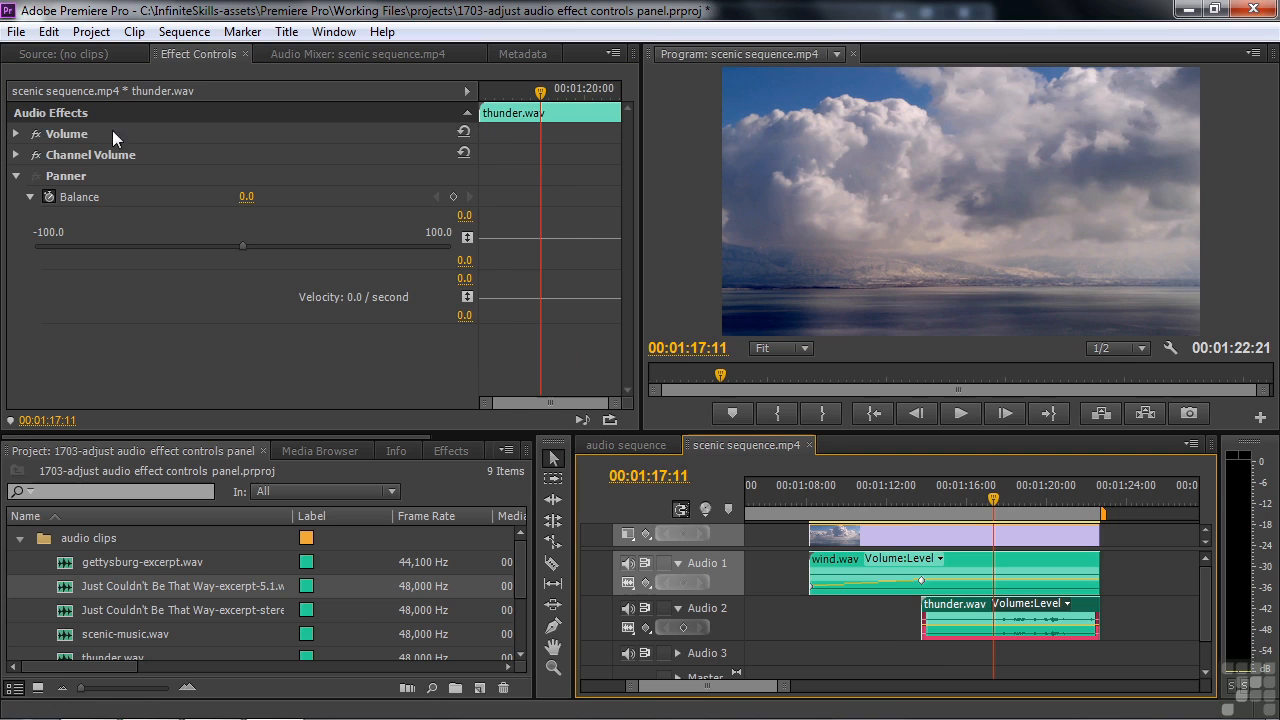
click(16, 133)
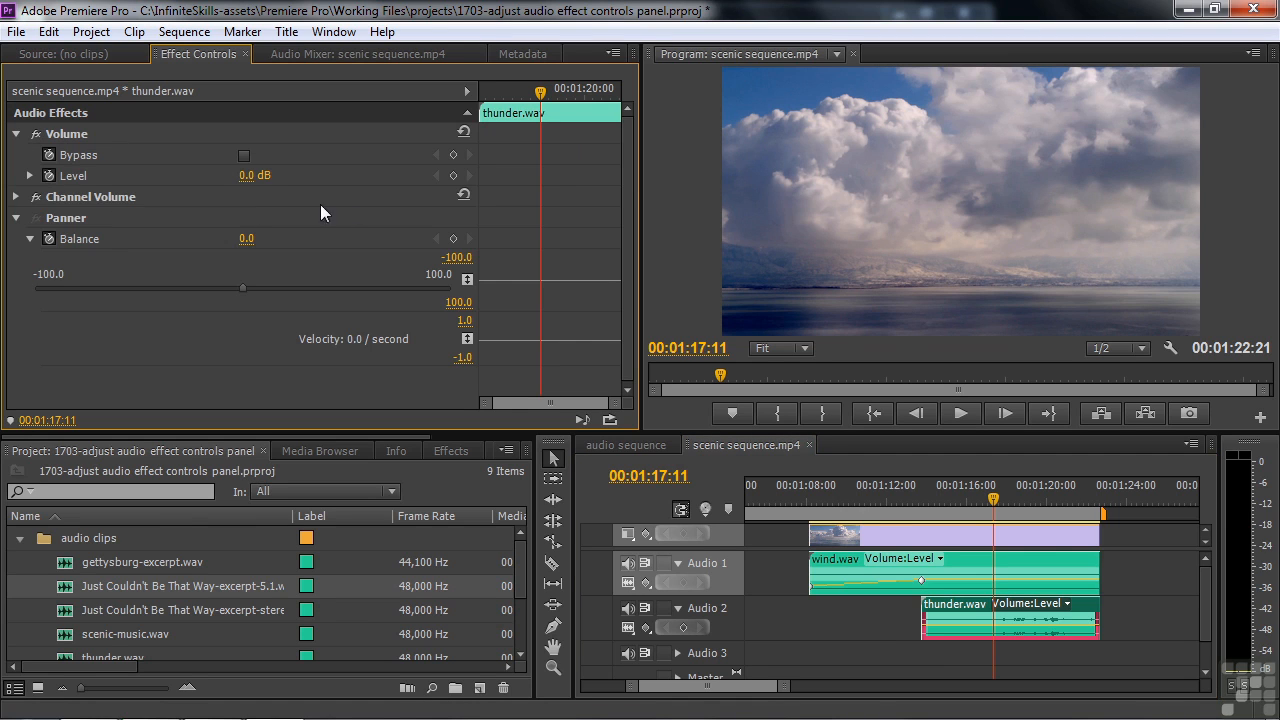
click(452, 176)
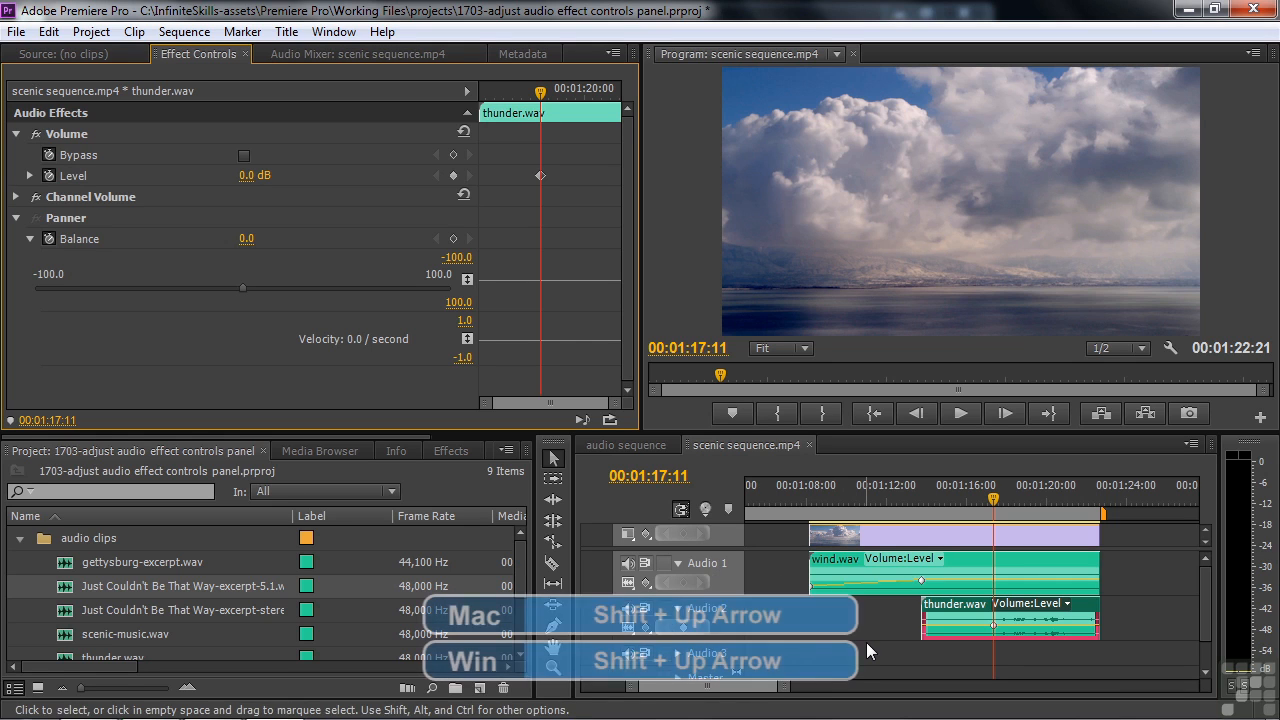
- Lower the Level of thunder.wav to -∞ at its start, 00:01:13:22, and play its fade-in over the wind
key(shift)
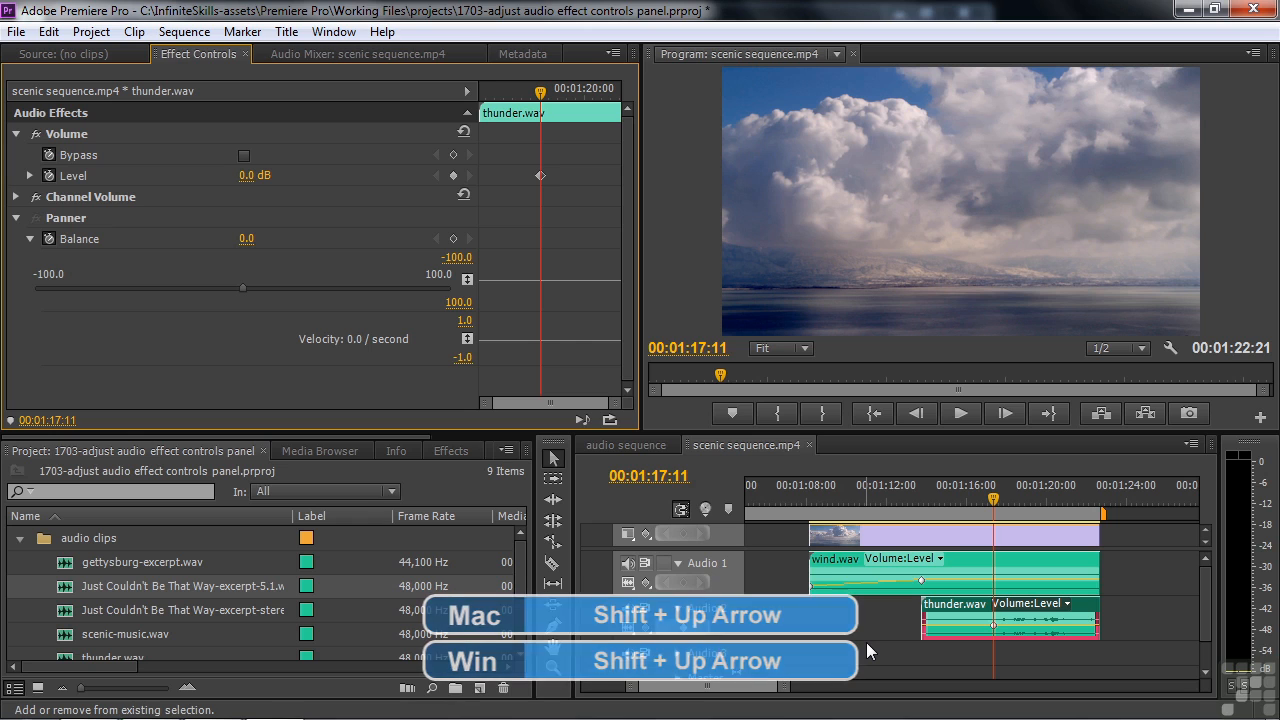
key(shift+Up)
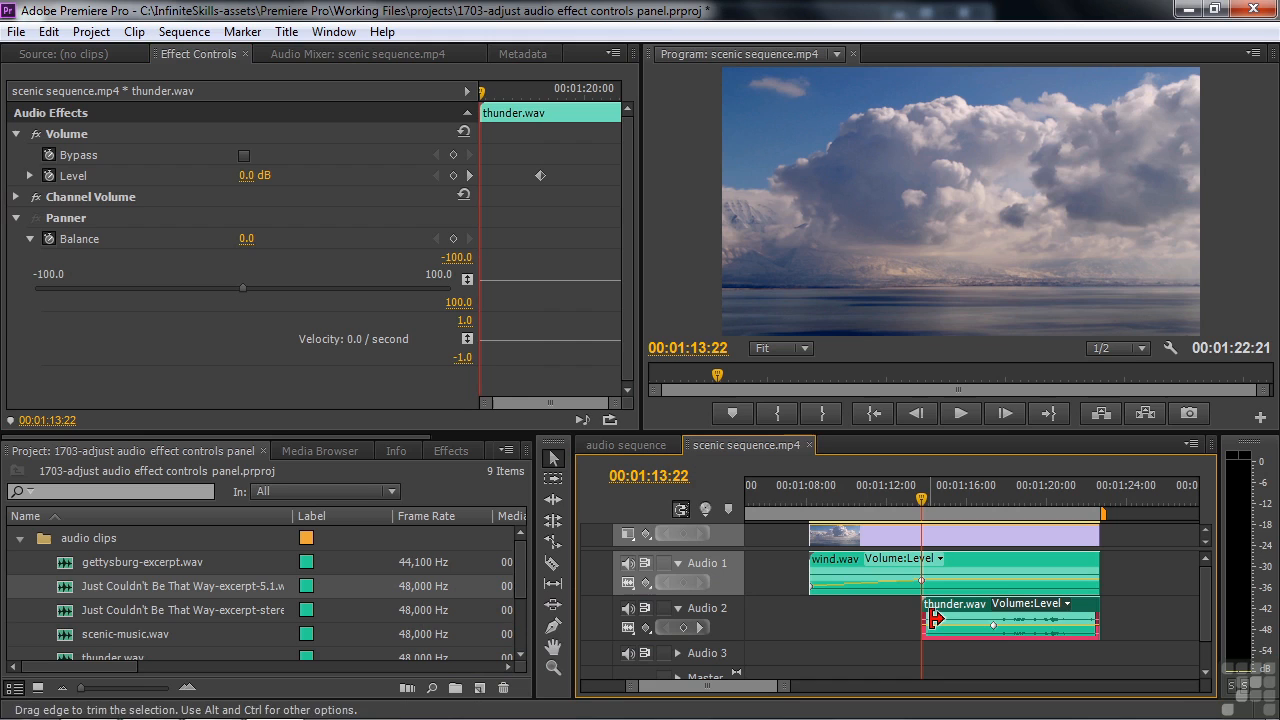
click(31, 176)
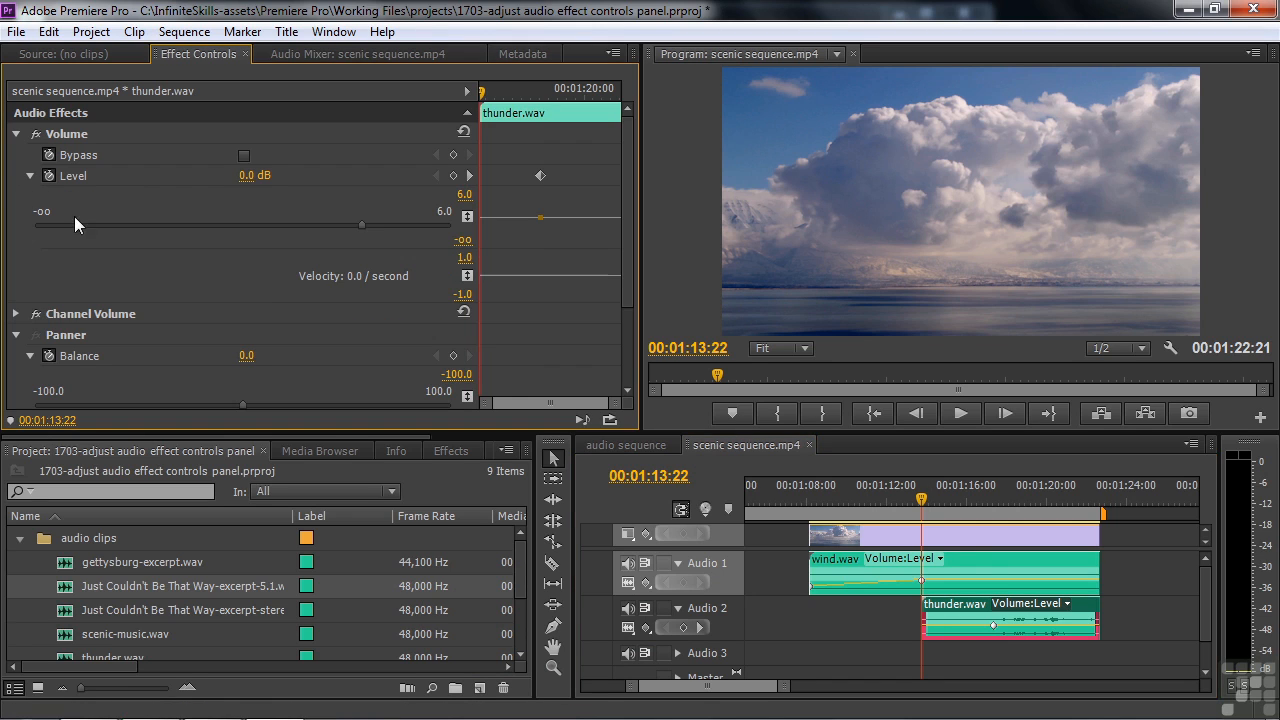
drag(366, 226, 6, 240)
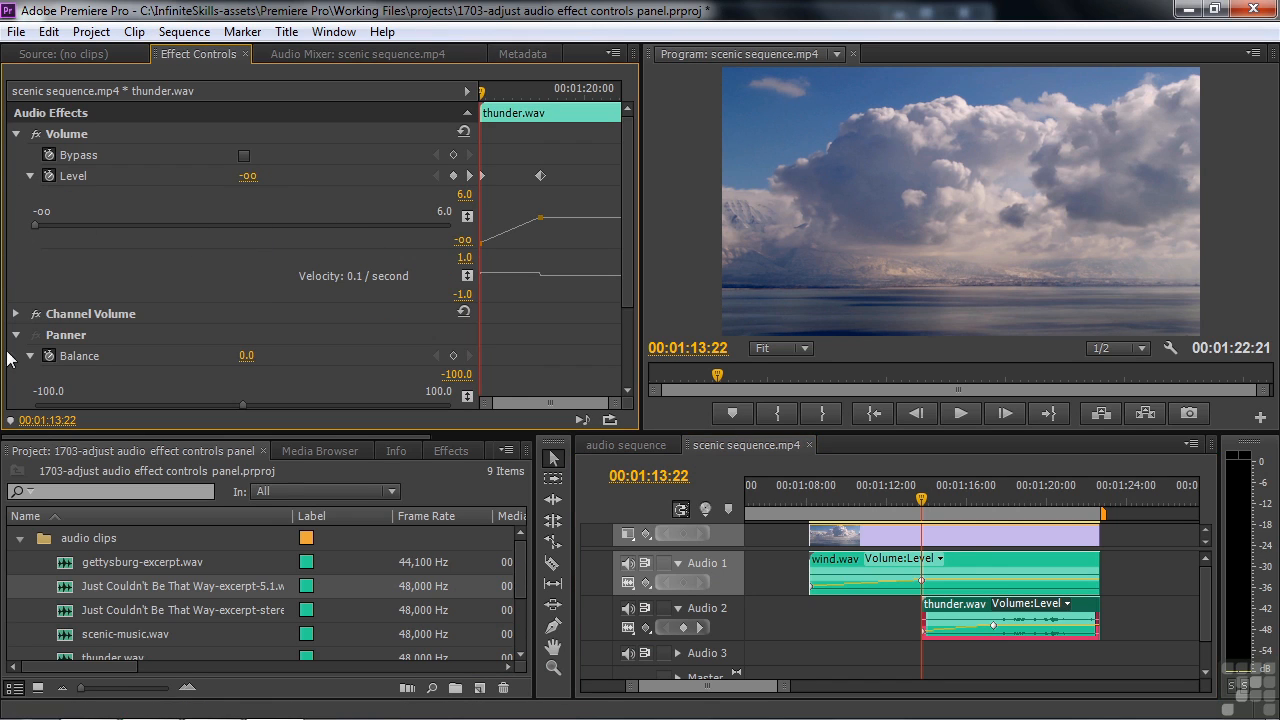
click(924, 509)
key(space)
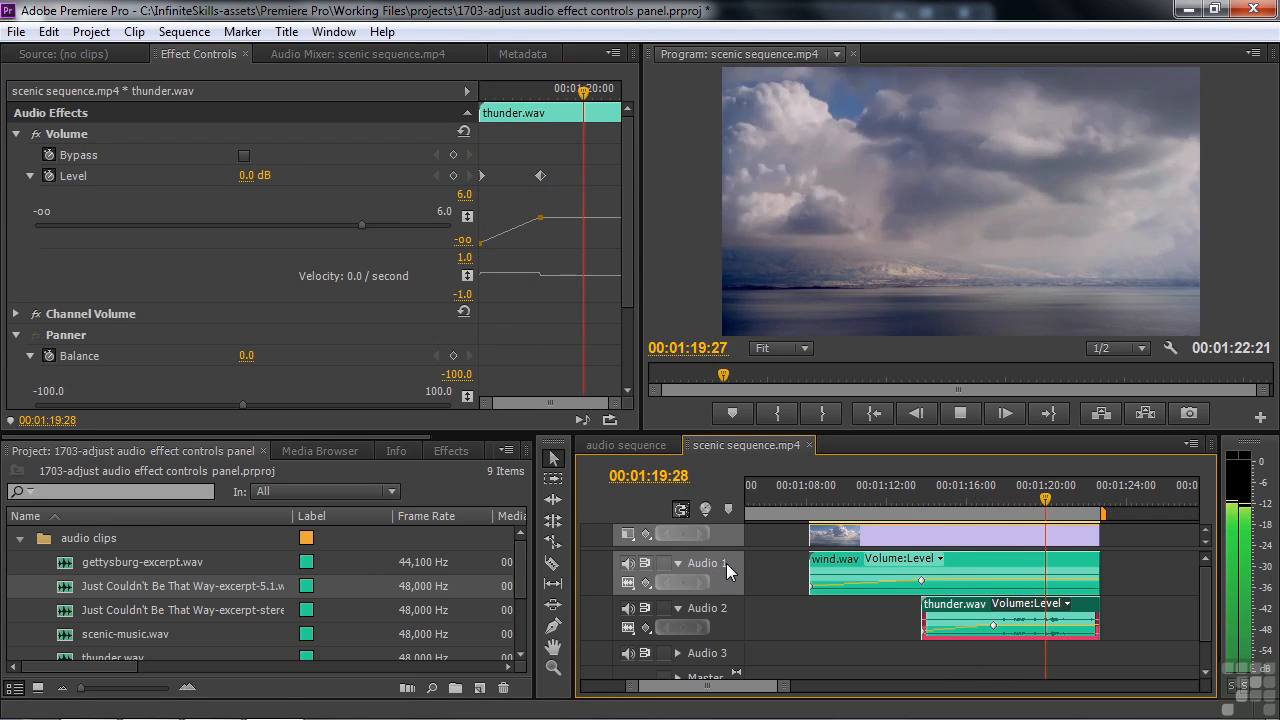
key(space)
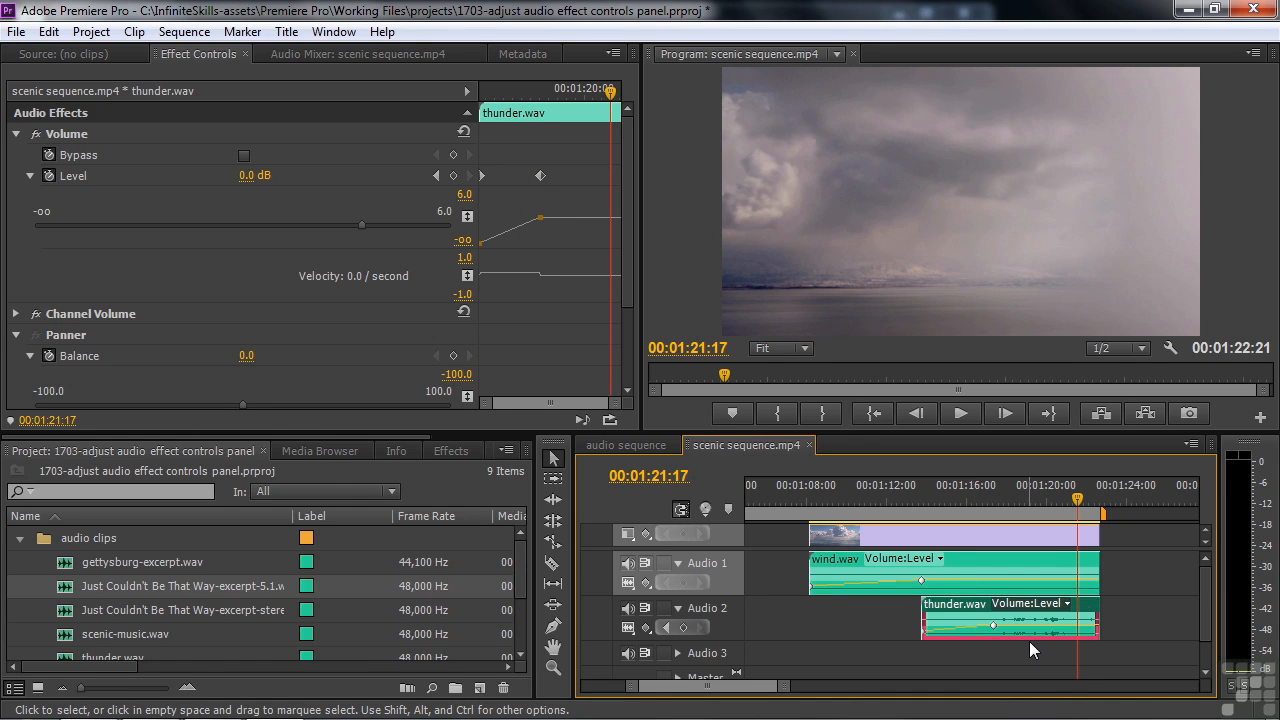
- Raise the Level of thunder.wav to 3.1 dB at its existing 00:01:17:11 keyframe and play the louder thunder
click(1073, 502)
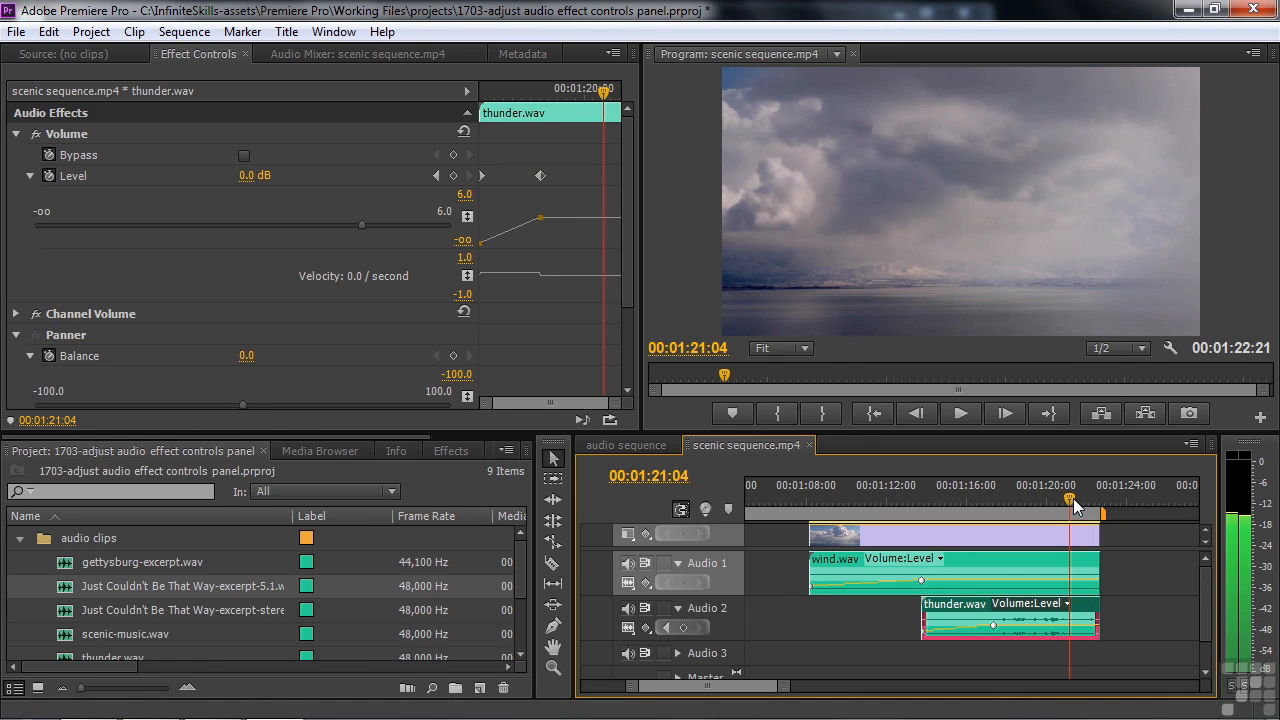
drag(1073, 505, 1056, 502)
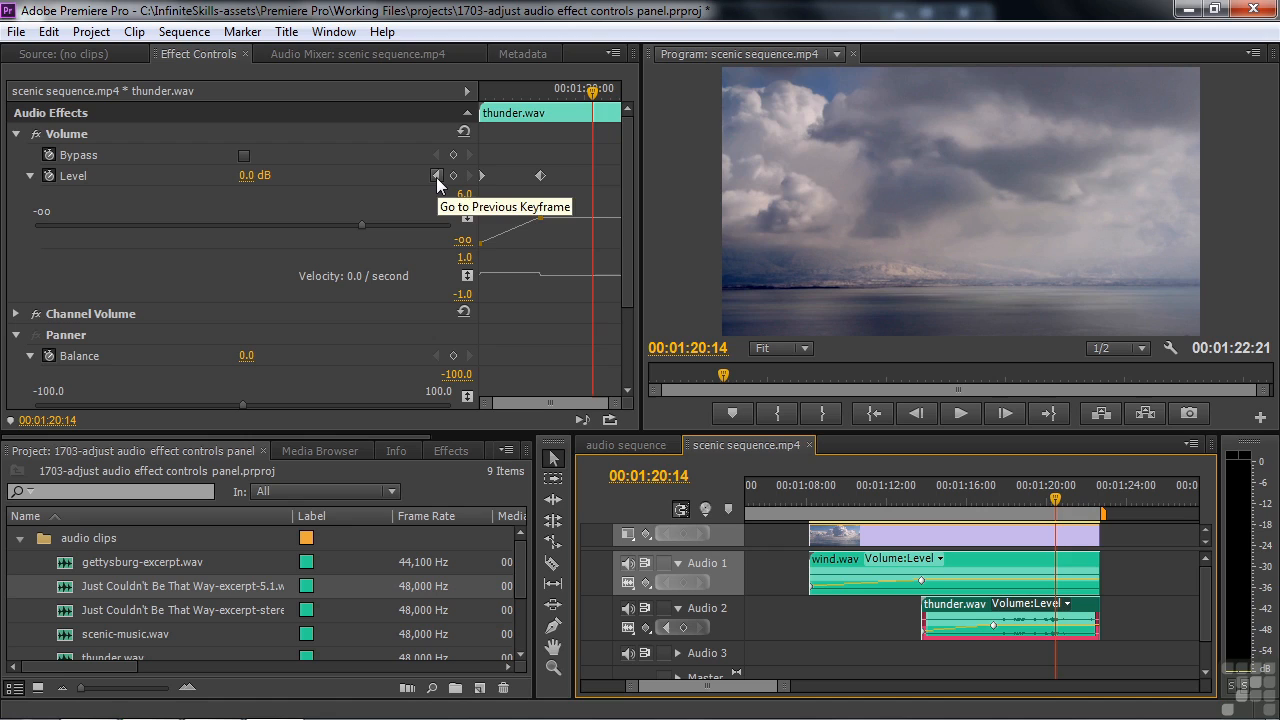
click(436, 176)
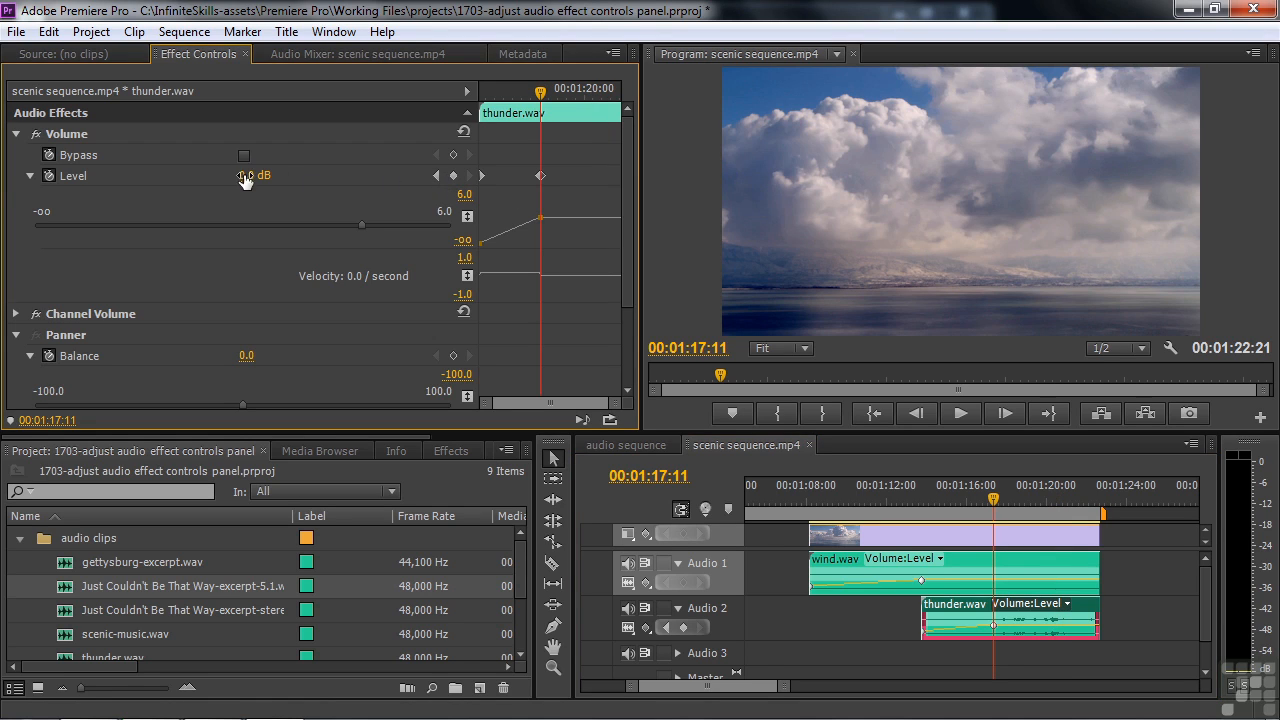
drag(362, 225, 404, 235)
key(space)
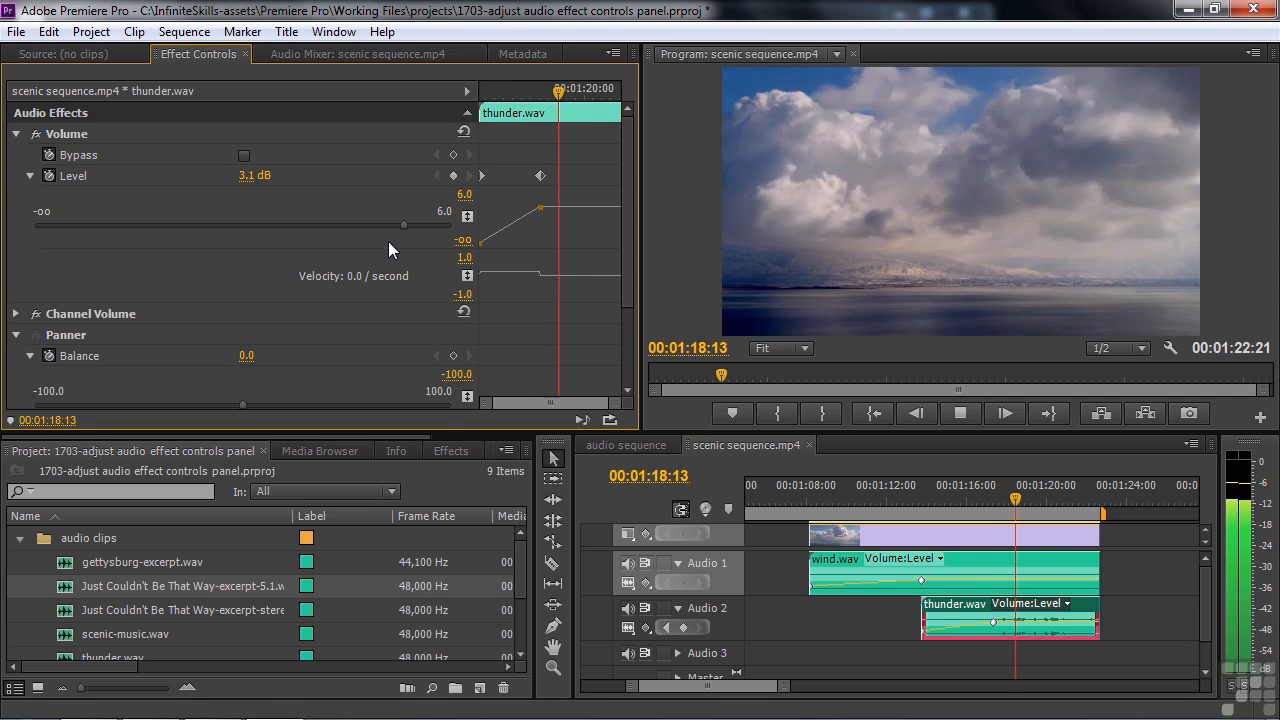
key(space)
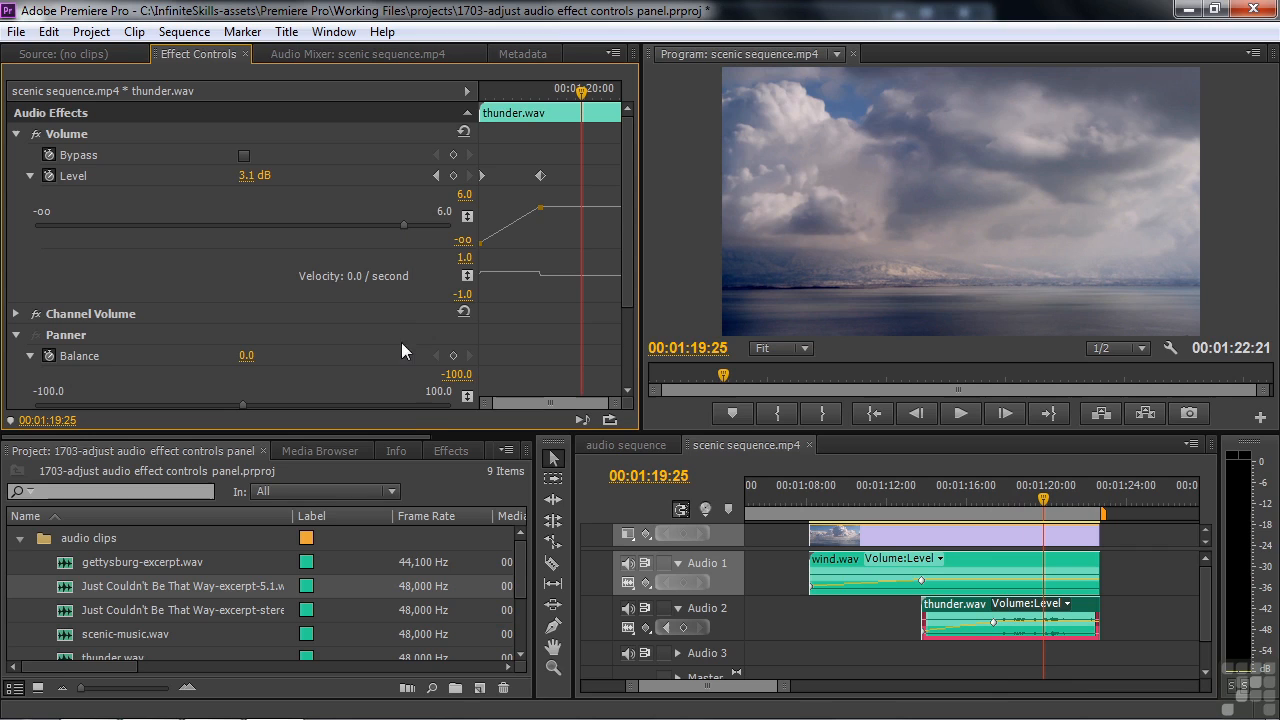
- Add a Panner Balance keyframe to thunder.wav at 00:01:15:14 and set its Balance to 100.0
click(16, 134)
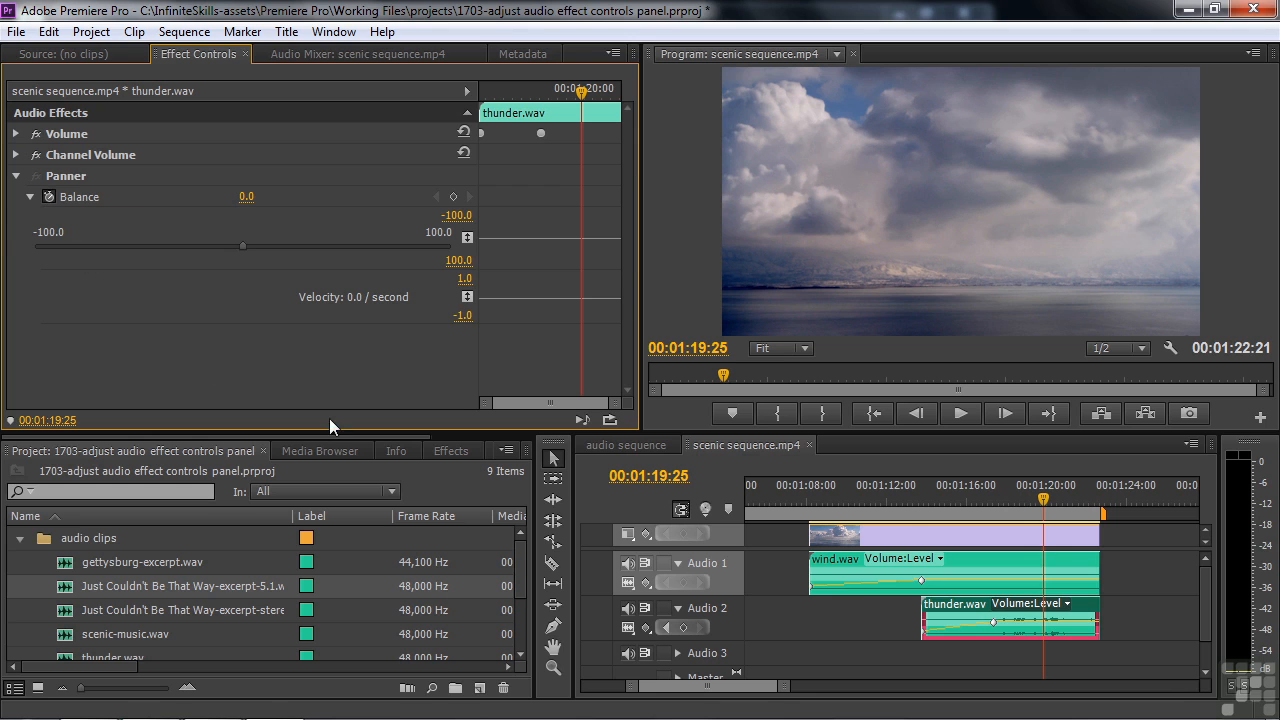
click(1030, 515)
drag(1030, 515, 954, 515)
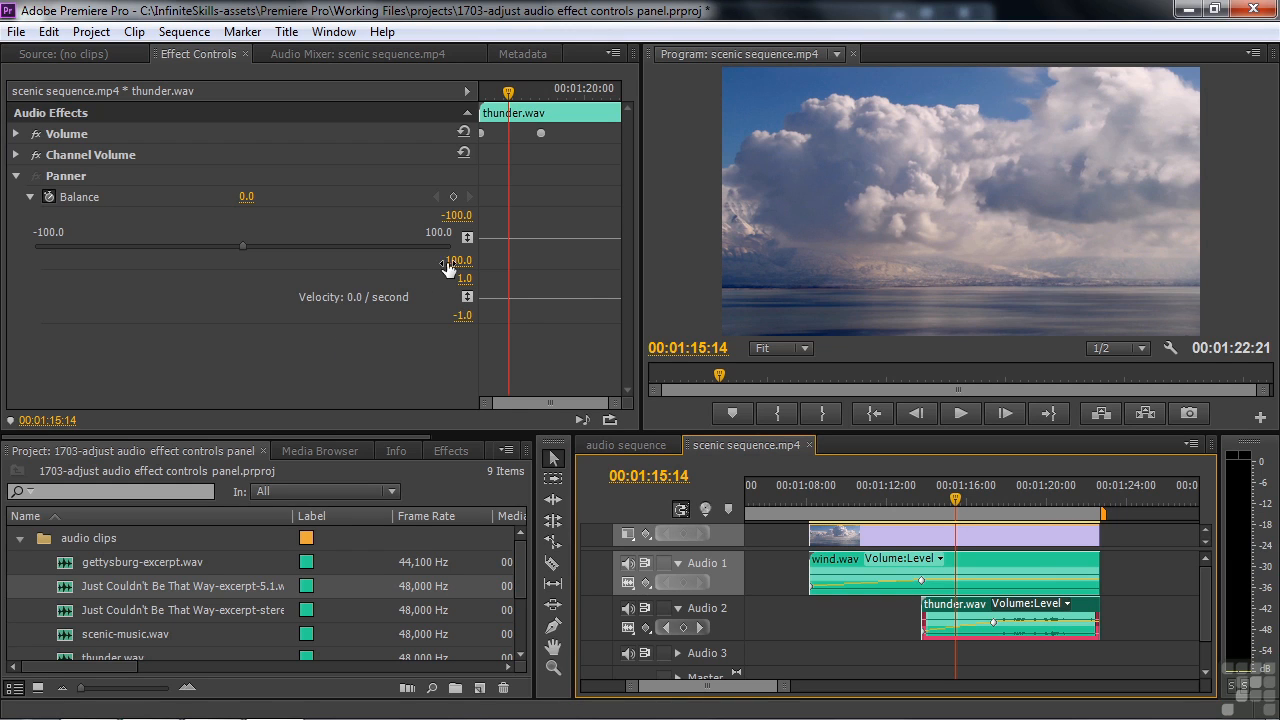
click(453, 196)
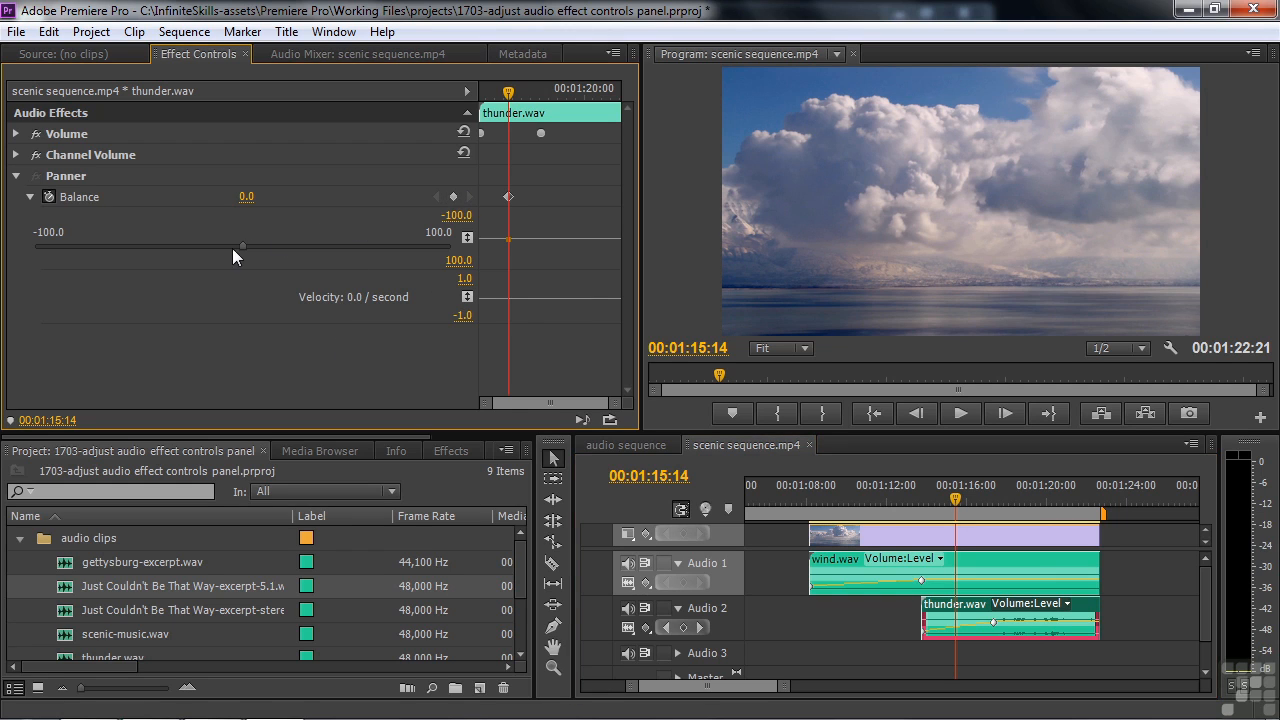
drag(243, 245, 471, 243)
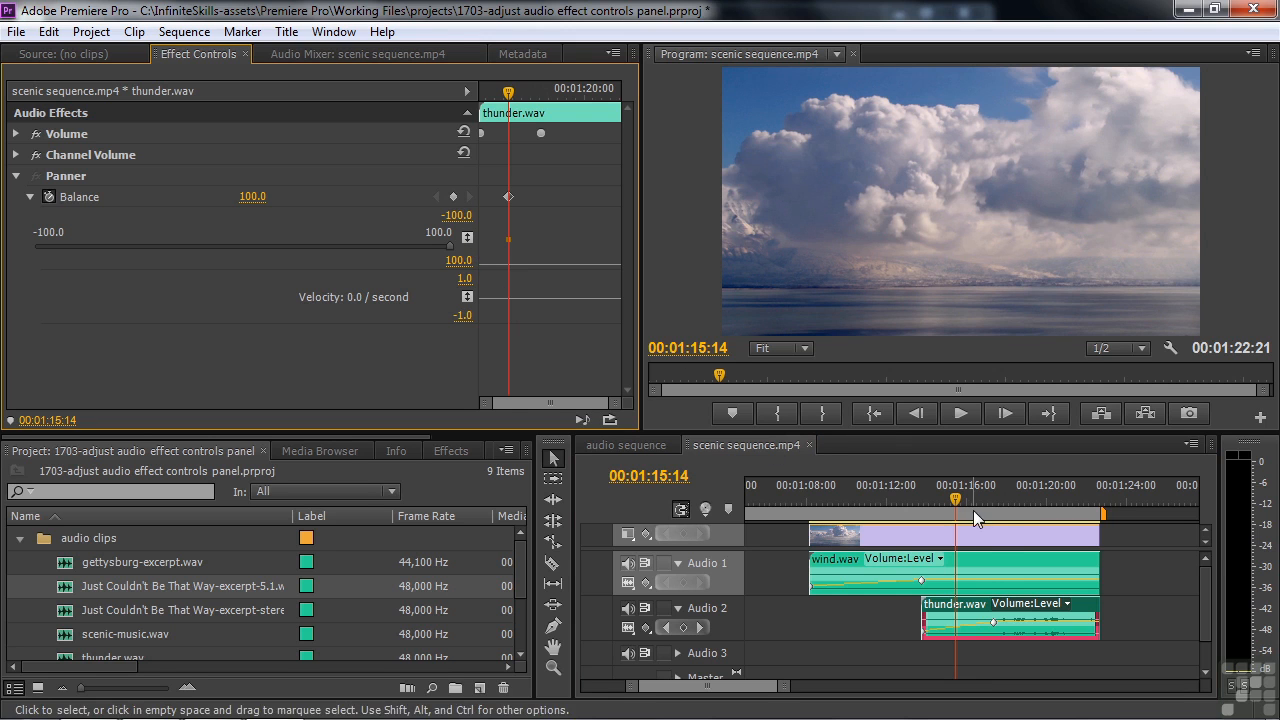
- Set the Panner Balance of thunder.wav to -39.8 at 00:01:20:23 and play the pan between the keyframes
drag(960, 499, 1065, 516)
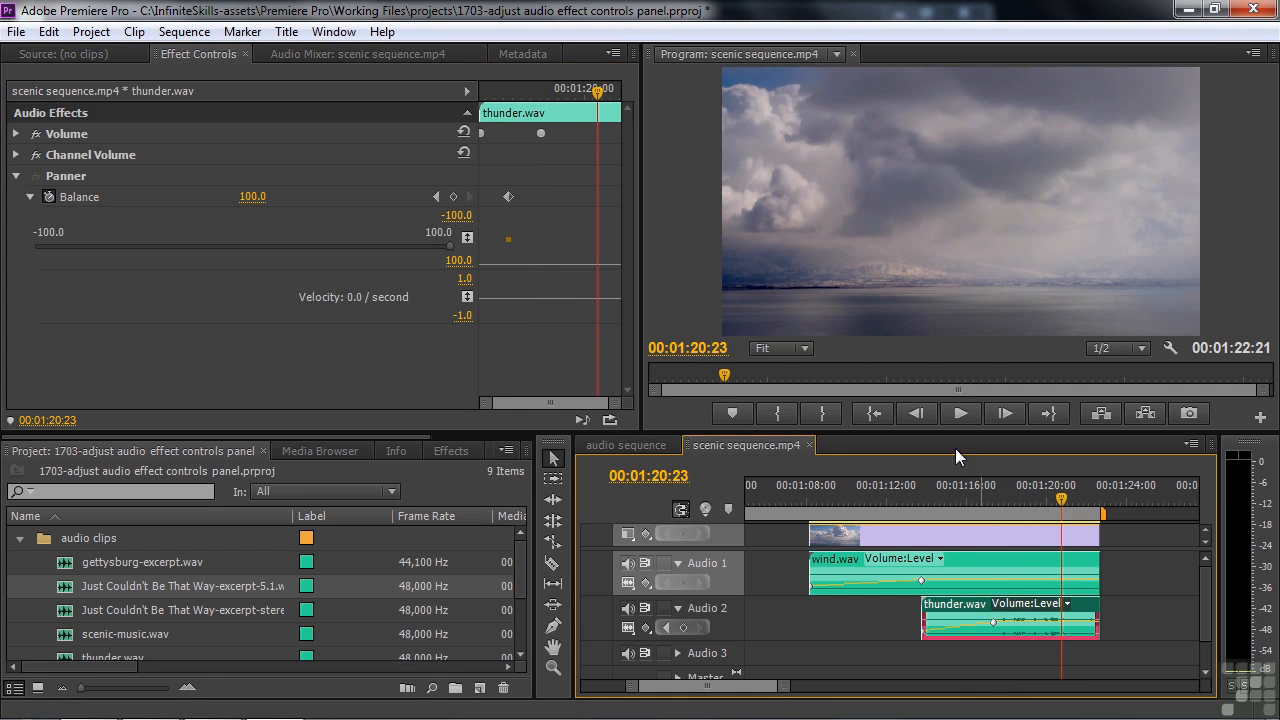
drag(448, 247, 169, 247)
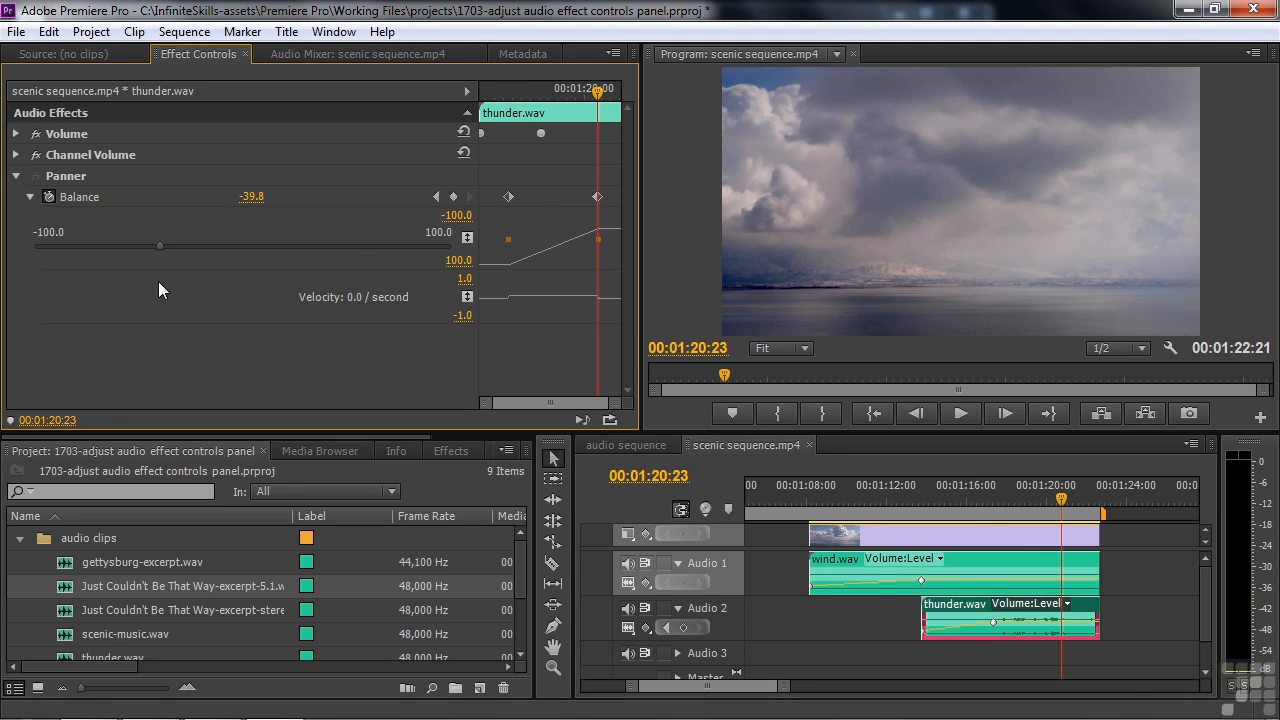
drag(594, 113, 413, 117)
key(space)
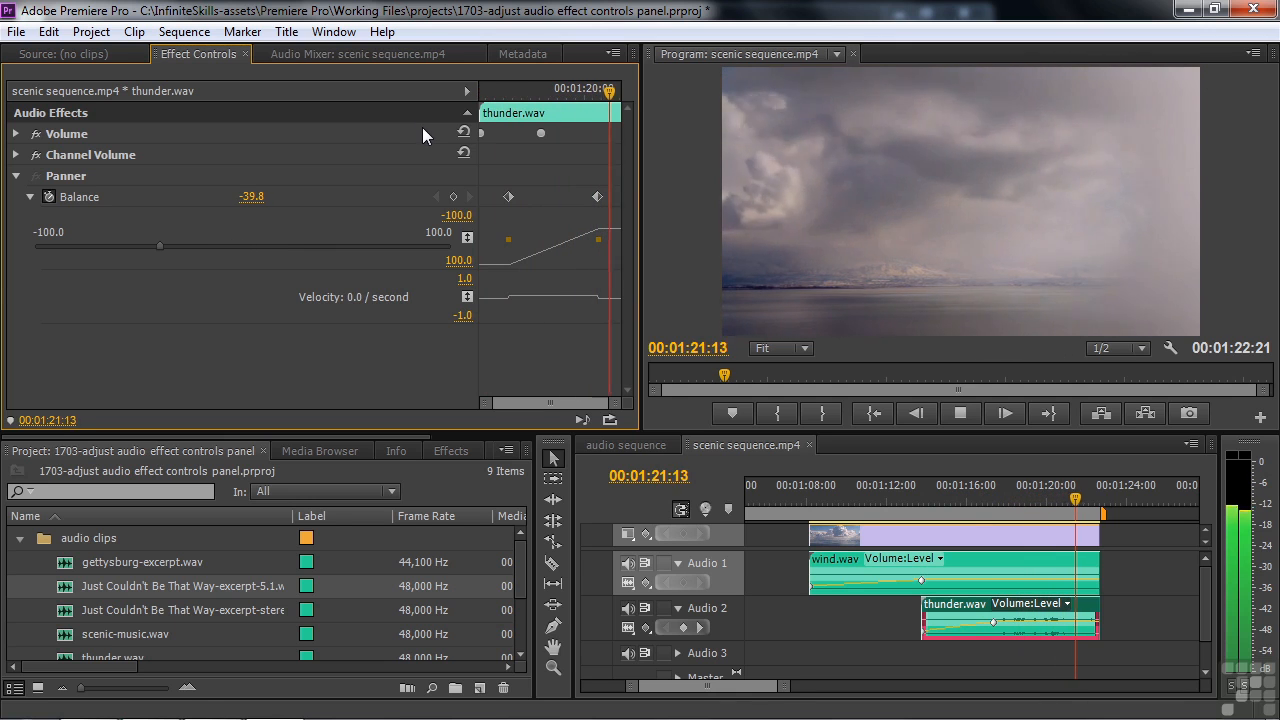
key(space)
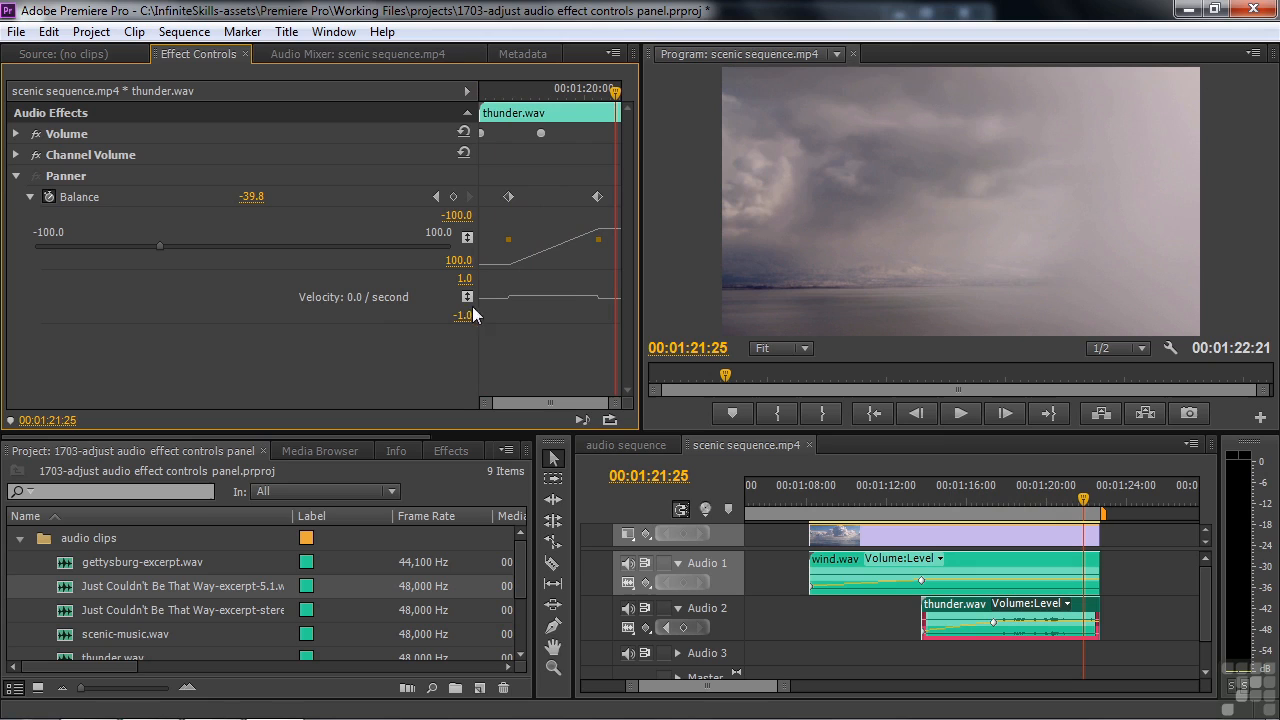